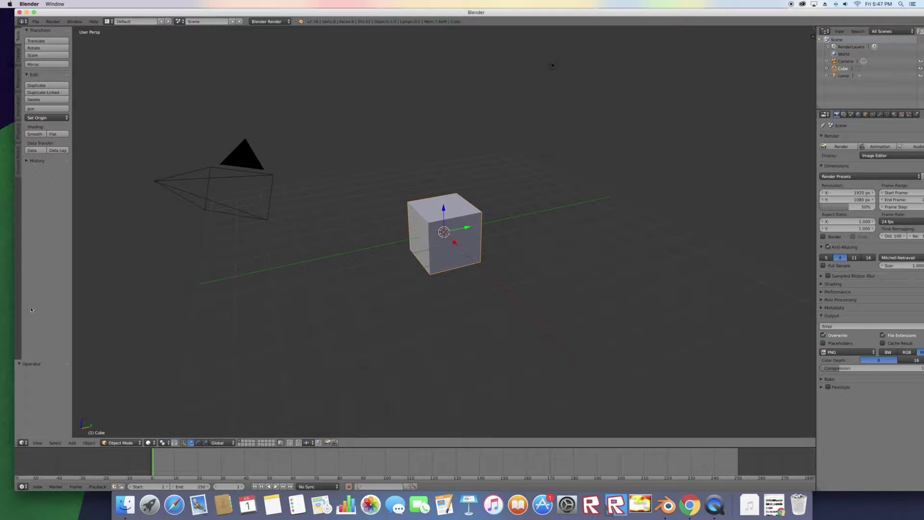
Step: Switch the default cube to Edit Mode and start the Screencast Keys display
{"action": "left_click", "coordinate": [120, 443]}
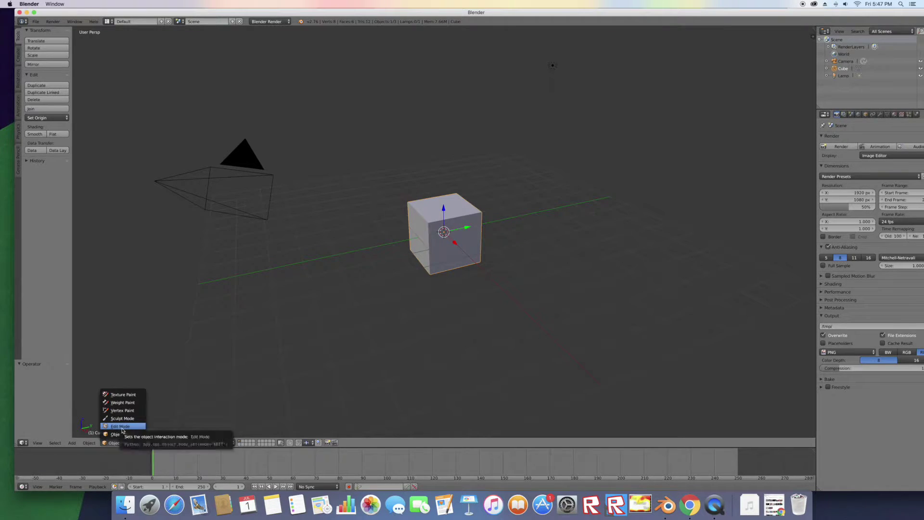
{"action": "left_click", "coordinate": [120, 427]}
{"action": "key", "text": "n"}
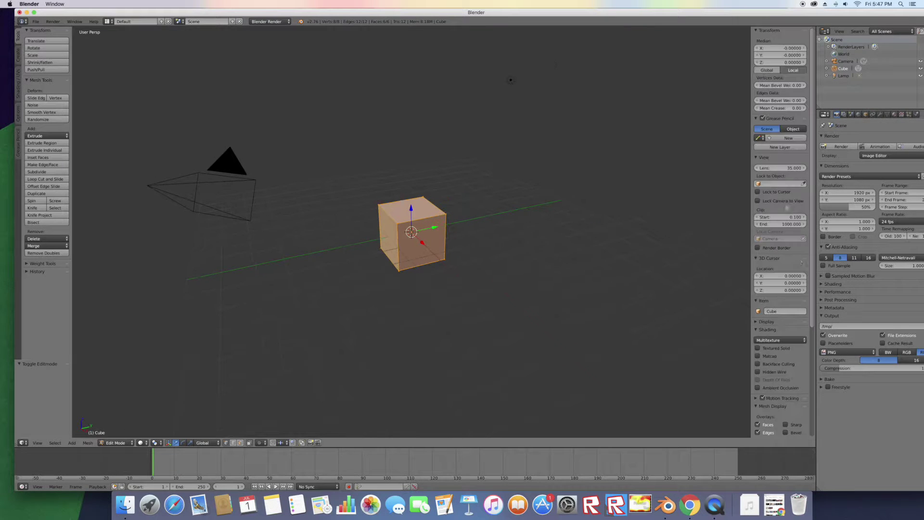
{"action": "scroll", "coordinate": [812, 406], "scroll_direction": "down", "scroll_amount": 8}
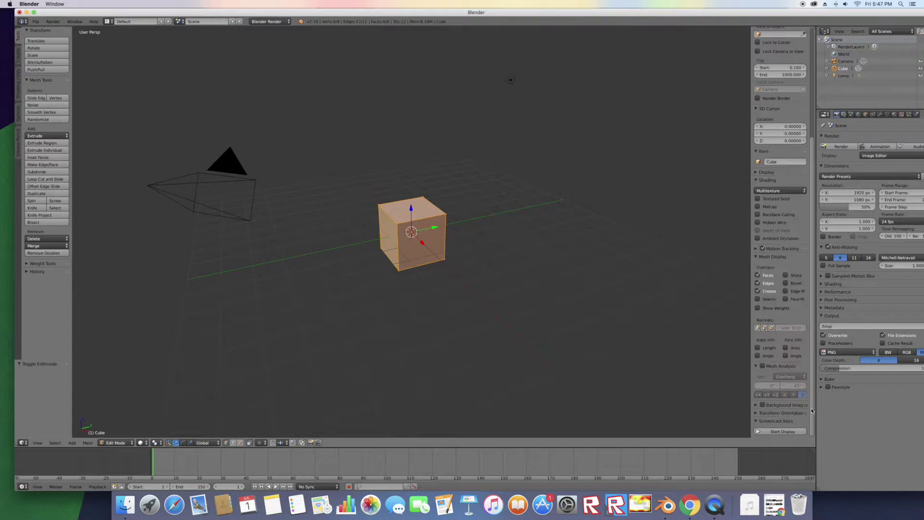
{"action": "left_click", "coordinate": [780, 431]}
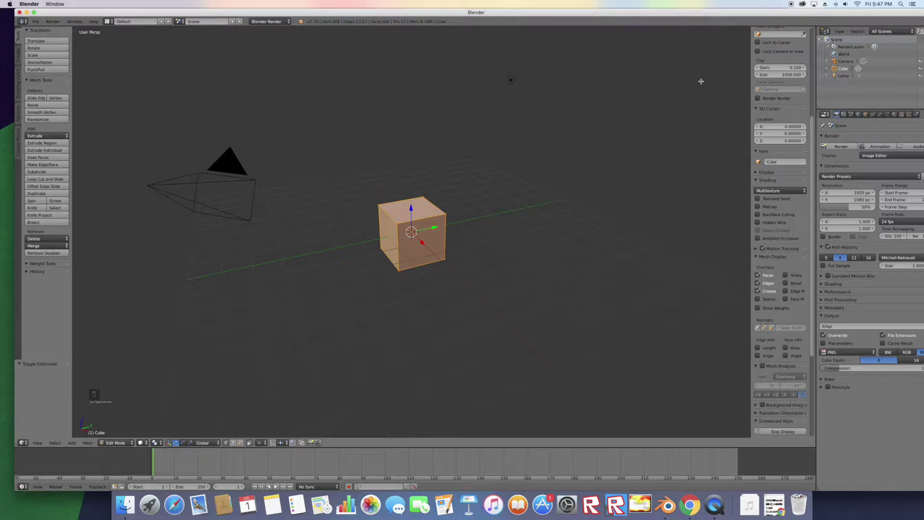
{"action": "key", "text": "n"}
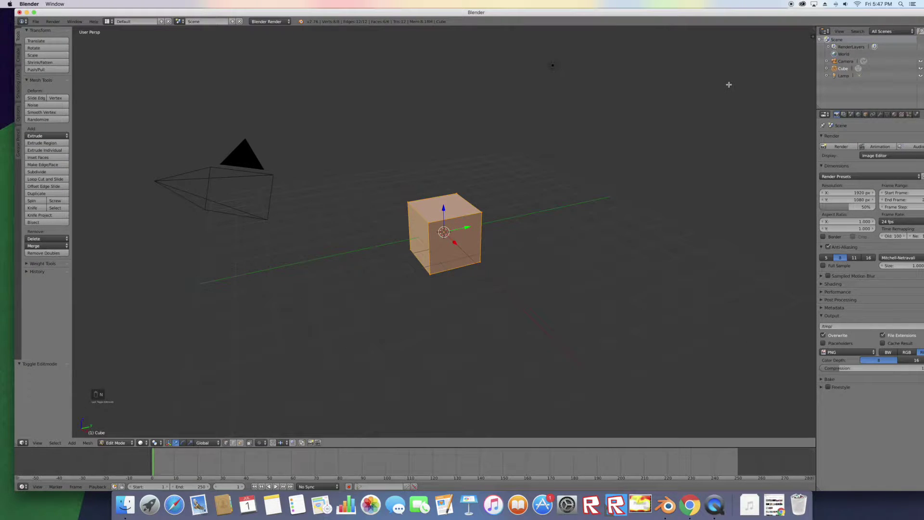
Step: In face select mode, lower the cube's top face about 0.93 units along Z and pull its front face outward along X
{"action": "scroll", "coordinate": [565, 134], "scroll_direction": "up", "scroll_amount": 2}
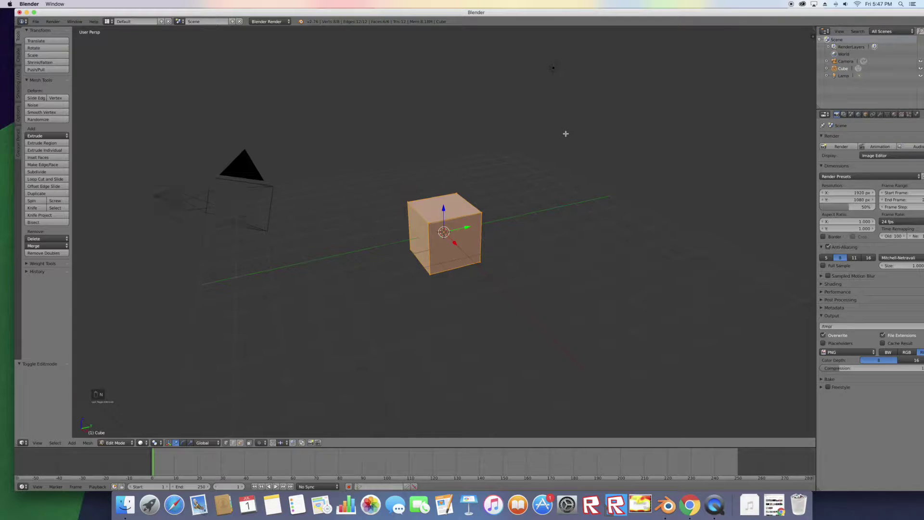
{"action": "middle_click_drag", "start_coordinate": [566, 134], "coordinate": [500, 206]}
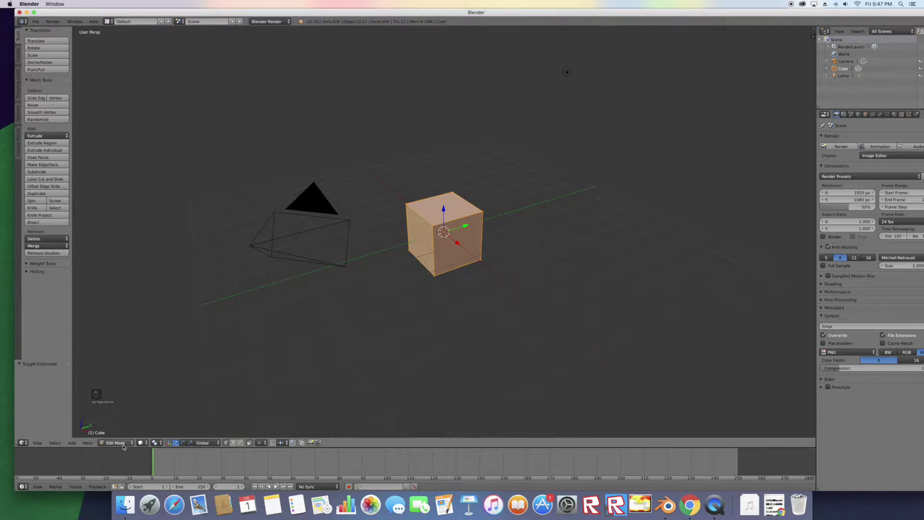
{"action": "left_click", "coordinate": [240, 442]}
{"action": "right_click", "coordinate": [452, 208]}
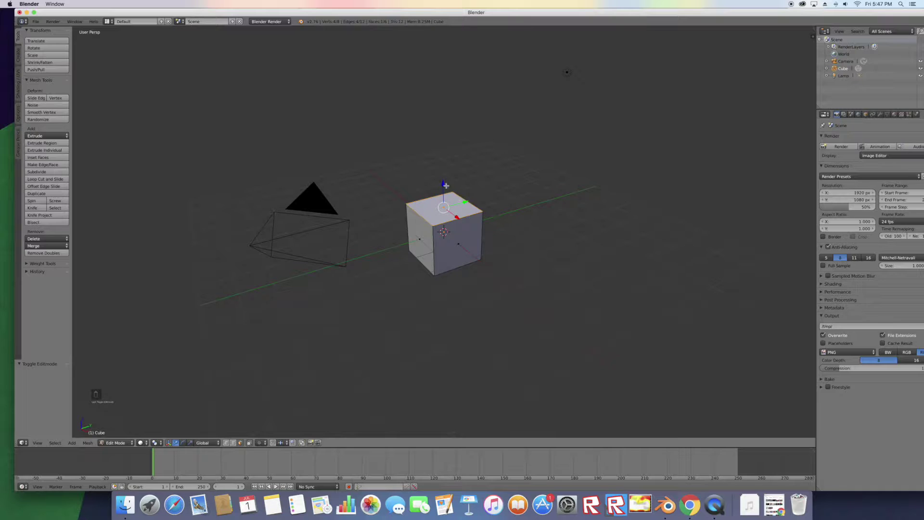
{"action": "left_click_drag", "start_coordinate": [446, 185], "coordinate": [441, 209]}
{"action": "right_click", "coordinate": [473, 262]}
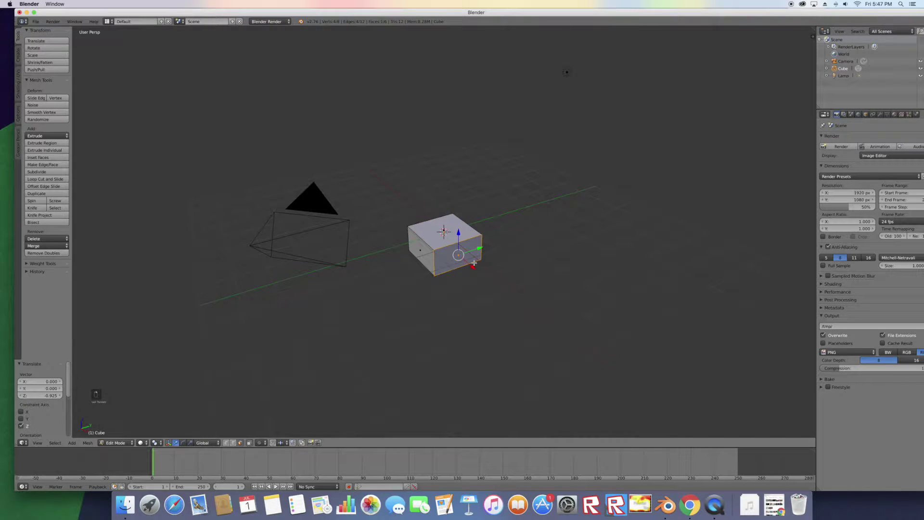
{"action": "left_click_drag", "start_coordinate": [474, 266], "coordinate": [494, 284]}
Step: Return to Object Mode and delete the camera and the lamp from the scene
{"action": "middle_click_drag", "start_coordinate": [465, 268], "coordinate": [153, 264]}
{"action": "left_click", "coordinate": [119, 441]}
{"action": "left_click", "coordinate": [121, 424]}
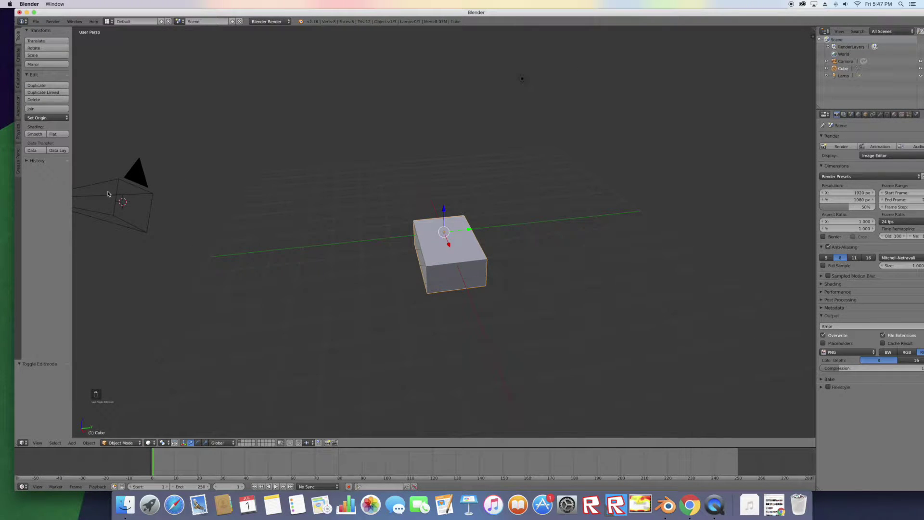
{"action": "left_click", "coordinate": [133, 177]}
{"action": "right_click", "coordinate": [133, 178]}
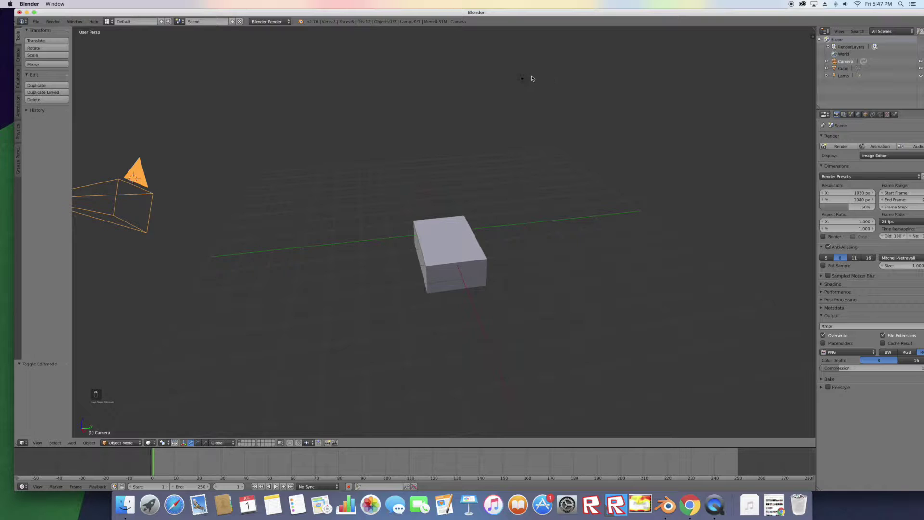
{"action": "key", "text": "Delete"}
{"action": "key", "text": "Delete"}
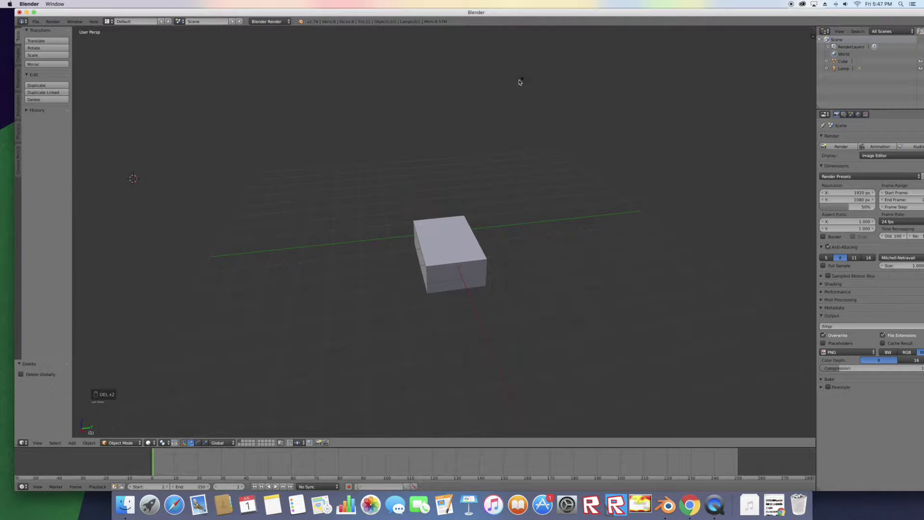
{"action": "right_click", "coordinate": [520, 82]}
{"action": "key", "text": "Delete"}
{"action": "left_click", "coordinate": [522, 86]}
Step: Reselect the box and switch it back to Edit Mode
{"action": "left_click", "coordinate": [121, 443]}
{"action": "right_click", "coordinate": [447, 241]}
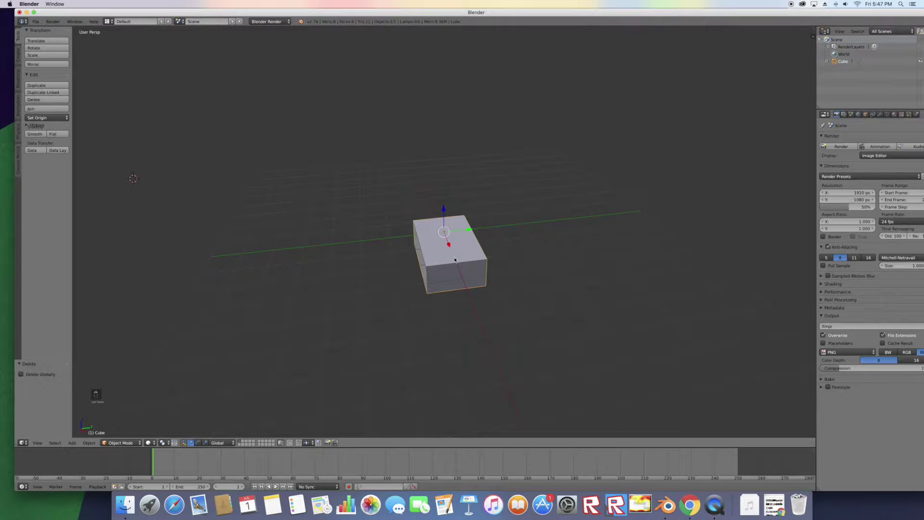
{"action": "left_click", "coordinate": [115, 443]}
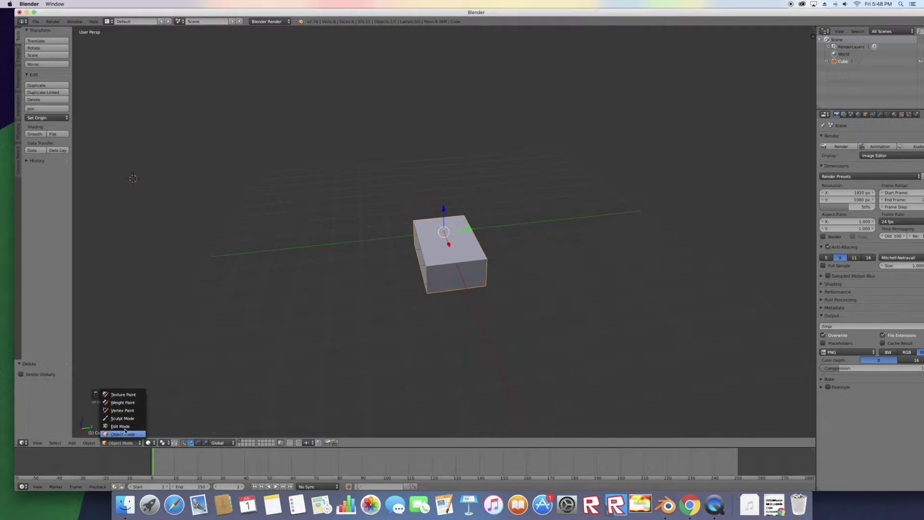
{"action": "left_click", "coordinate": [121, 427]}
Step: Lower the box's top face by about 0.17 units along Z
{"action": "middle_click_drag", "start_coordinate": [417, 299], "coordinate": [413, 299]}
{"action": "scroll", "coordinate": [414, 299], "scroll_direction": "left", "scroll_amount": 5}
{"action": "scroll", "coordinate": [414, 299], "scroll_direction": "right", "scroll_amount": 5}
{"action": "scroll", "coordinate": [414, 299], "scroll_direction": "left", "scroll_amount": 4}
{"action": "scroll", "coordinate": [414, 300], "scroll_direction": "right", "scroll_amount": 10}
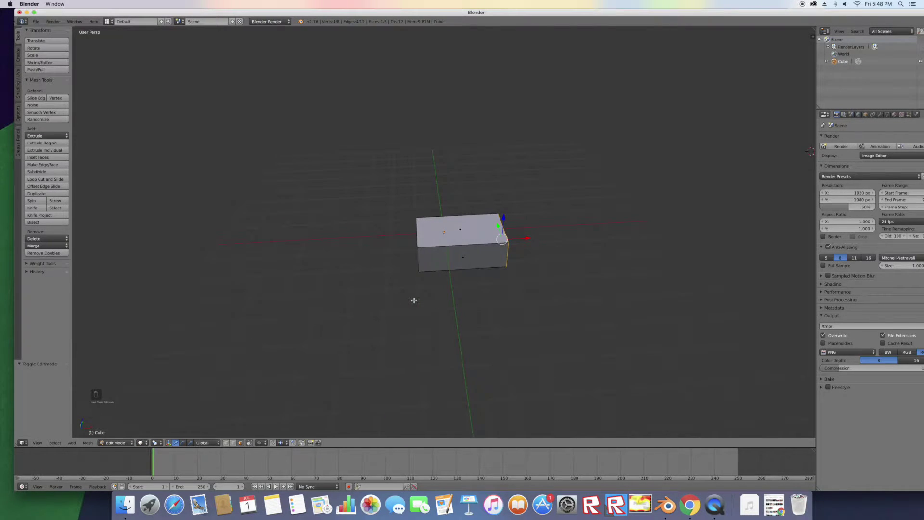
{"action": "scroll", "coordinate": [448, 243], "scroll_direction": "down", "scroll_amount": 8}
{"action": "scroll", "coordinate": [449, 243], "scroll_direction": "left", "scroll_amount": 5}
{"action": "scroll", "coordinate": [449, 243], "scroll_direction": "up", "scroll_amount": 8}
{"action": "scroll", "coordinate": [449, 244], "scroll_direction": "left", "scroll_amount": 2}
{"action": "right_click", "coordinate": [450, 235]}
{"action": "left_click_drag", "start_coordinate": [444, 201], "coordinate": [444, 207]}
Step: Duplicate the entire box mesh and move the copy about 0.9 units down along Z, directly beneath the original
{"action": "scroll", "coordinate": [461, 213], "scroll_direction": "right", "scroll_amount": 5}
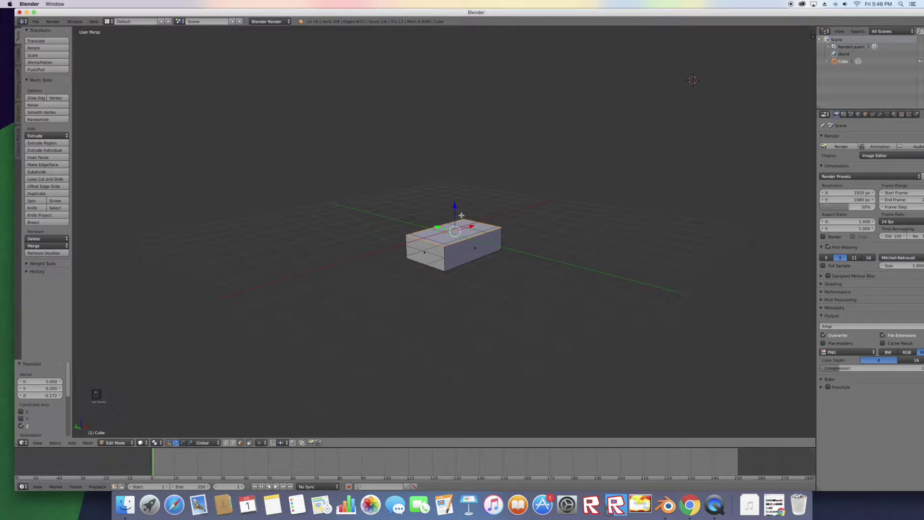
{"action": "middle_click_drag", "start_coordinate": [468, 247], "coordinate": [459, 248]}
{"action": "scroll", "coordinate": [460, 249], "scroll_direction": "left", "scroll_amount": 2}
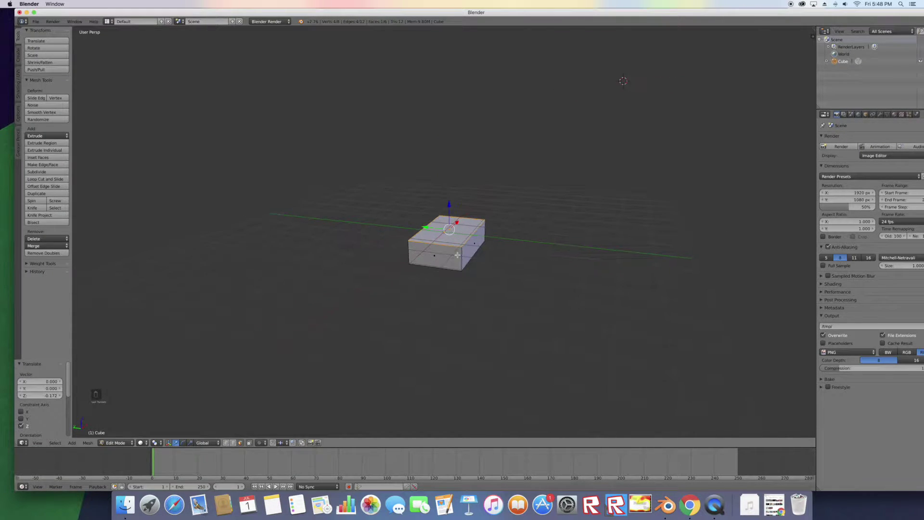
{"action": "key", "text": "a"}
{"action": "key", "text": "a"}
{"action": "key", "text": "a"}
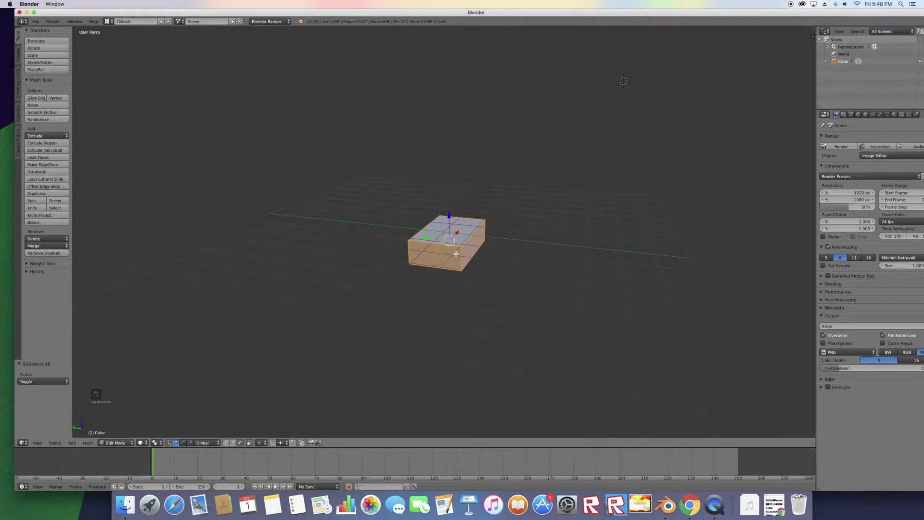
{"action": "key", "text": "shift+d"}
{"action": "right_click", "coordinate": [456, 253]}
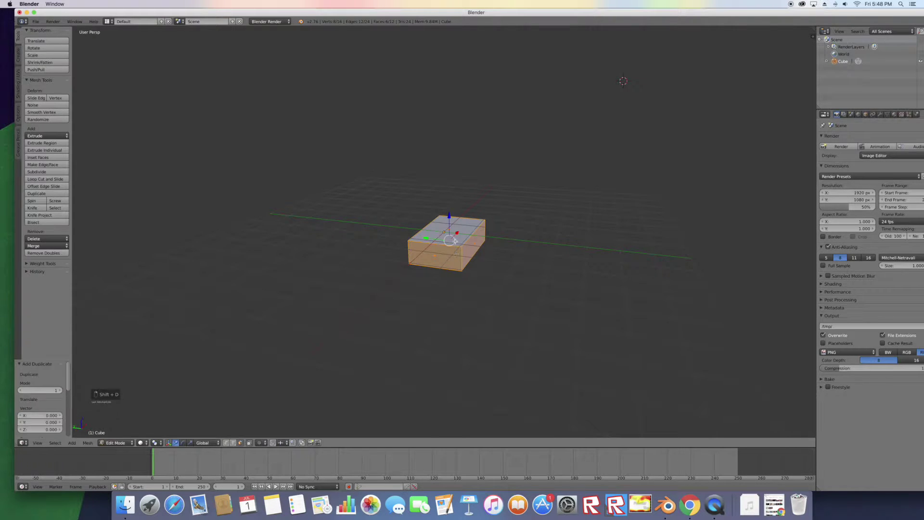
{"action": "key", "text": "g"}
{"action": "key", "text": "z"}
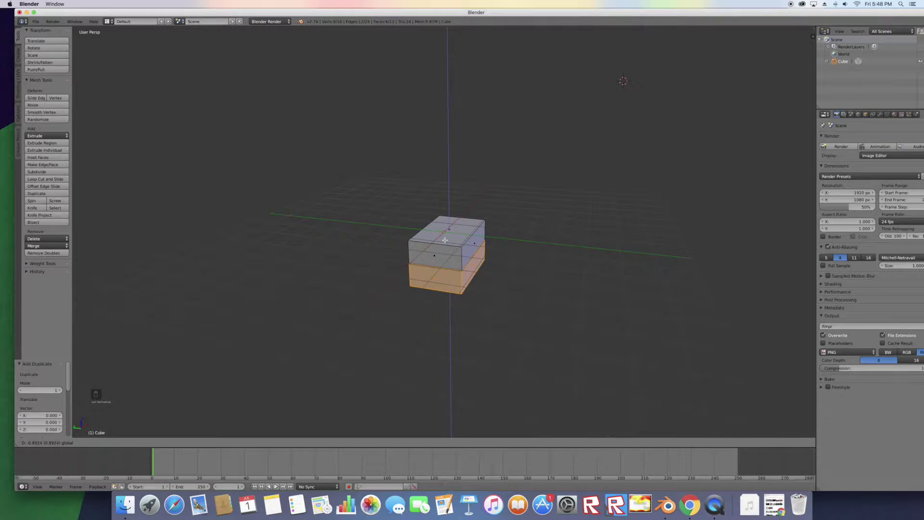
{"action": "left_click", "coordinate": [443, 241]}
Step: Widen the lower block on both sides along Y and extend its front face about 2.06 units outward along X
{"action": "middle_click_drag", "start_coordinate": [451, 265], "coordinate": [452, 265]}
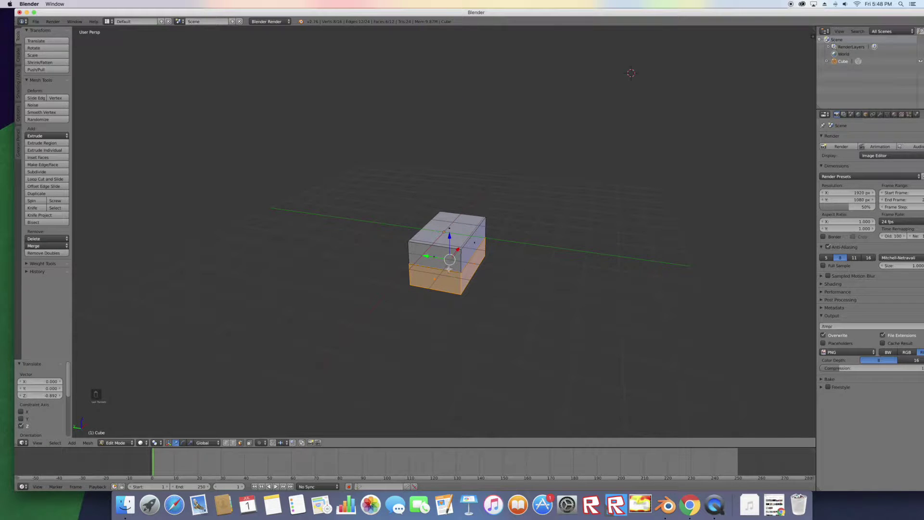
{"action": "right_click", "coordinate": [470, 279]}
{"action": "left_click_drag", "start_coordinate": [457, 260], "coordinate": [482, 265]}
{"action": "middle_click_drag", "start_coordinate": [481, 265], "coordinate": [429, 269]}
{"action": "right_click", "coordinate": [416, 268]}
{"action": "left_click_drag", "start_coordinate": [400, 262], "coordinate": [389, 262]}
{"action": "right_click", "coordinate": [453, 280]}
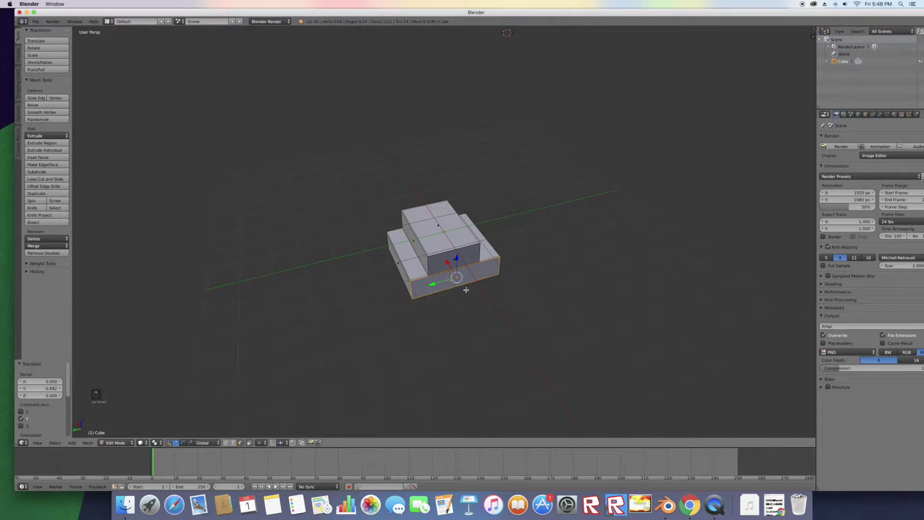
{"action": "left_click_drag", "start_coordinate": [447, 263], "coordinate": [474, 300]}
Step: Narrow the lower block by moving its two long side faces inward along Y, about 0.26 and 0.45 units
{"action": "right_click", "coordinate": [415, 297]}
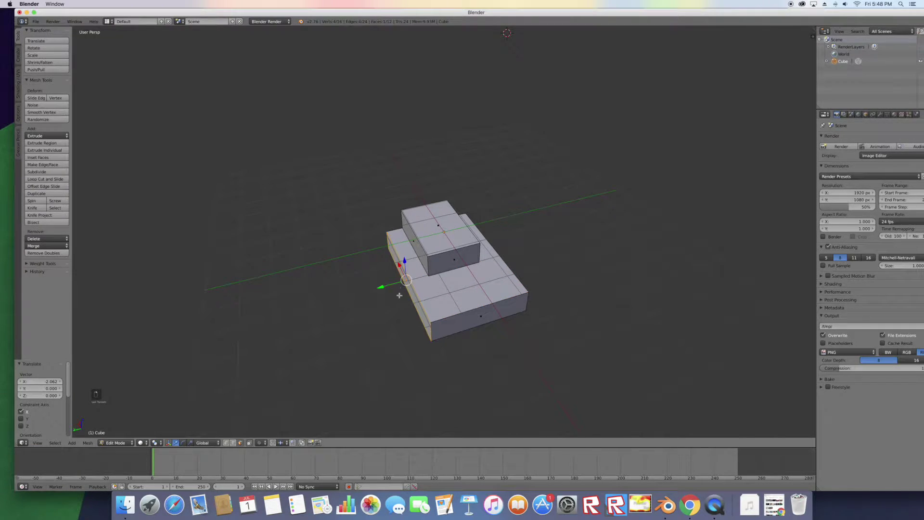
{"action": "left_click_drag", "start_coordinate": [395, 284], "coordinate": [402, 282]}
{"action": "middle_click_drag", "start_coordinate": [501, 267], "coordinate": [491, 284]}
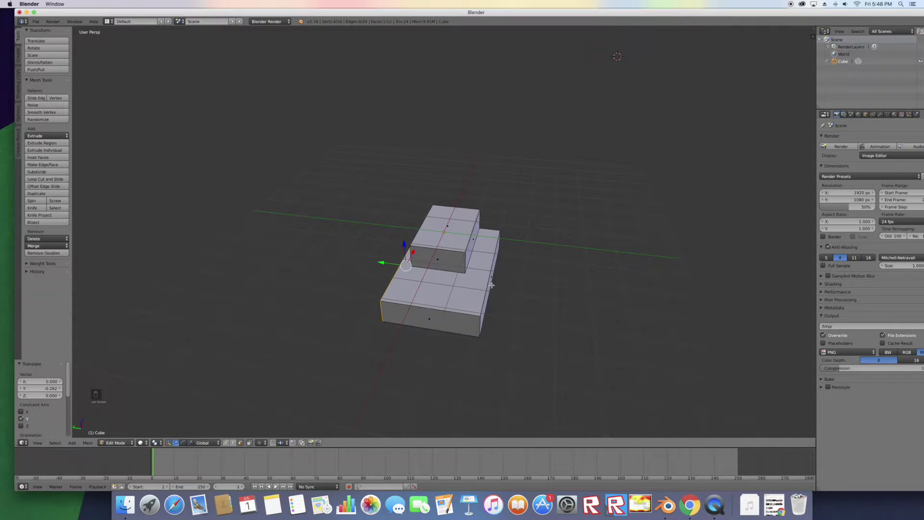
{"action": "left_click_drag", "start_coordinate": [477, 274], "coordinate": [466, 274]}
Step: Select all linked geometry of the upper block and move it along X toward the middle of the lower block
{"action": "middle_click_drag", "start_coordinate": [466, 274], "coordinate": [467, 277]}
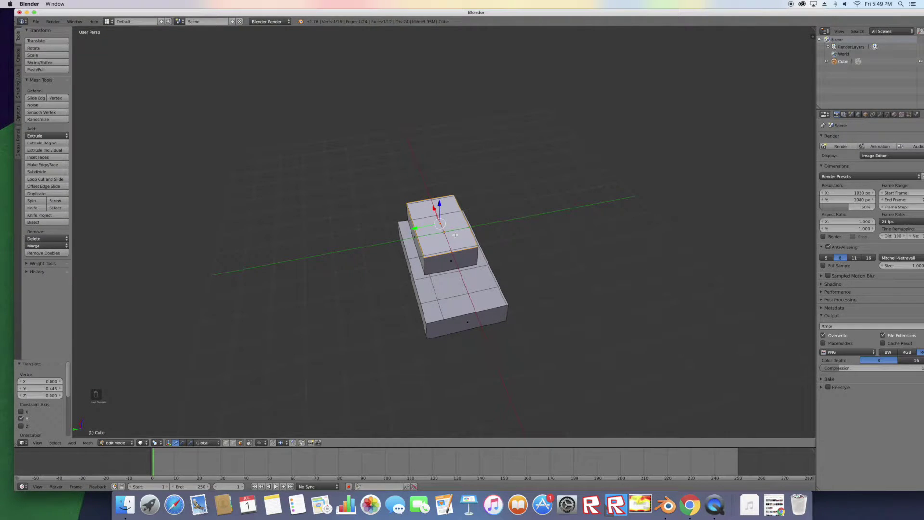
{"action": "key", "text": "ctrl+l"}
{"action": "middle_click_drag", "start_coordinate": [455, 234], "coordinate": [413, 227]}
{"action": "left_click_drag", "start_coordinate": [413, 226], "coordinate": [426, 232]}
{"action": "middle_click_drag", "start_coordinate": [466, 264], "coordinate": [444, 245]}
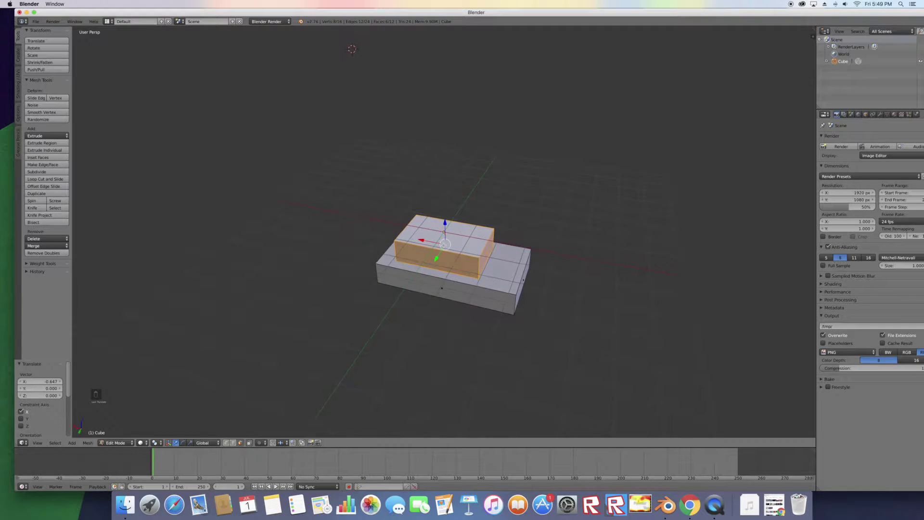
Step: Lower the upper block's top face by about 0.16 units along Z
{"action": "right_click", "coordinate": [429, 226]}
{"action": "key", "text": "g"}
{"action": "key", "text": "z"}
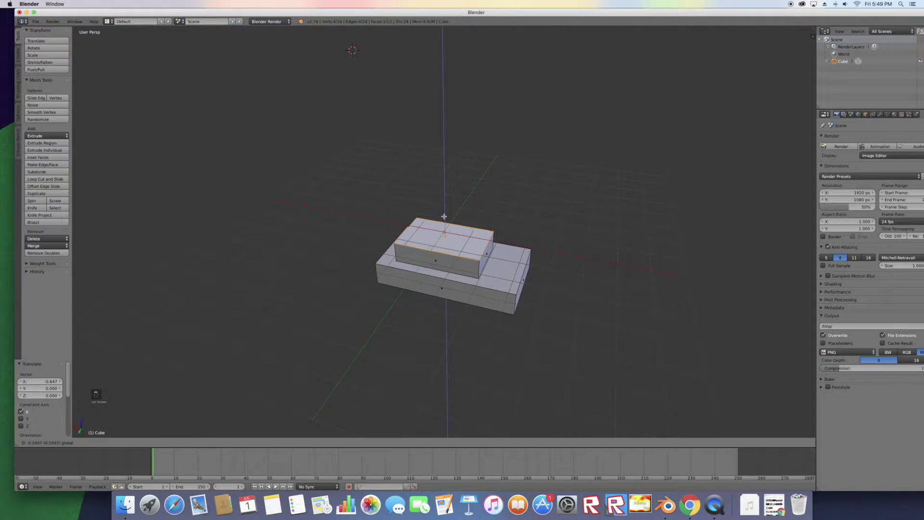
{"action": "left_click", "coordinate": [444, 217]}
Step: Raise the upper block's top face by about 0.08 units along Z
{"action": "middle_click_drag", "start_coordinate": [443, 217], "coordinate": [453, 242]}
{"action": "scroll", "coordinate": [453, 241], "scroll_direction": "down", "scroll_amount": 3}
{"action": "scroll", "coordinate": [454, 242], "scroll_direction": "up", "scroll_amount": 6}
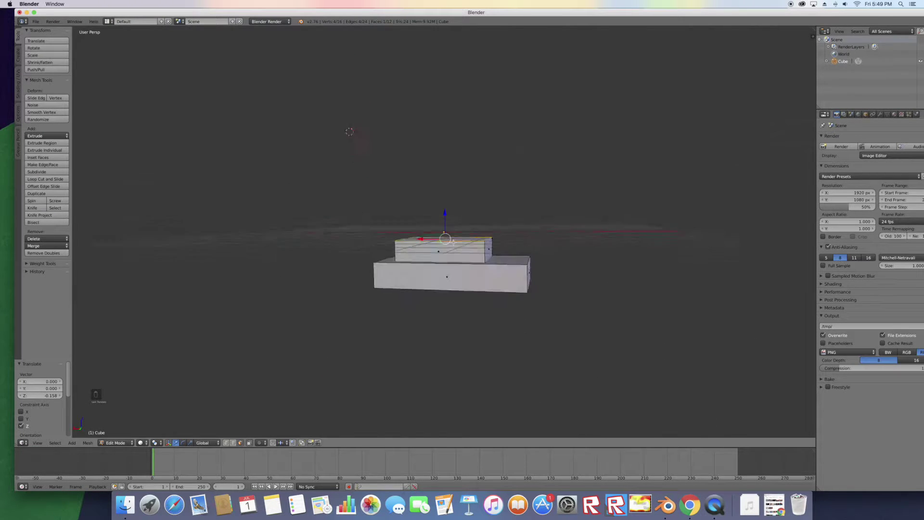
{"action": "scroll", "coordinate": [453, 242], "scroll_direction": "right", "scroll_amount": 6}
{"action": "scroll", "coordinate": [453, 242], "scroll_direction": "left", "scroll_amount": 1}
{"action": "scroll", "coordinate": [453, 242], "scroll_direction": "up", "scroll_amount": 1}
{"action": "scroll", "coordinate": [452, 243], "scroll_direction": "left", "scroll_amount": 7}
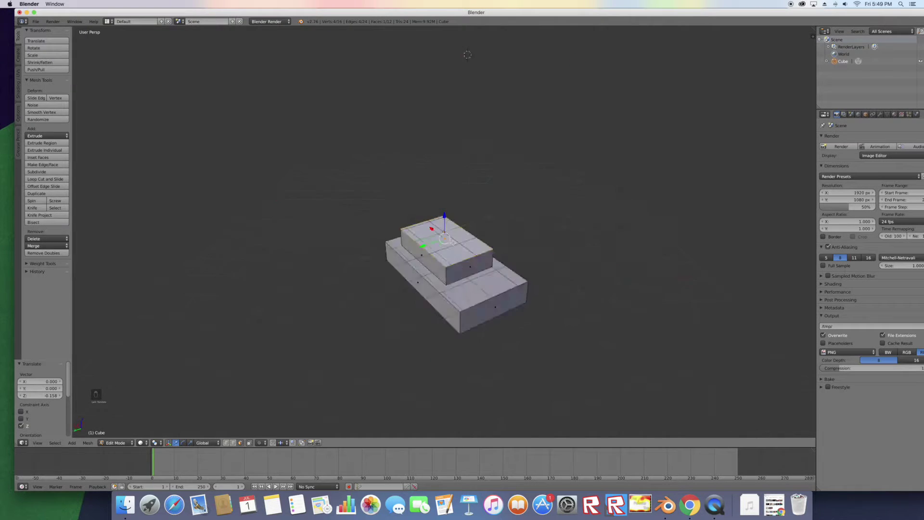
{"action": "scroll", "coordinate": [429, 256], "scroll_direction": "down", "scroll_amount": 1}
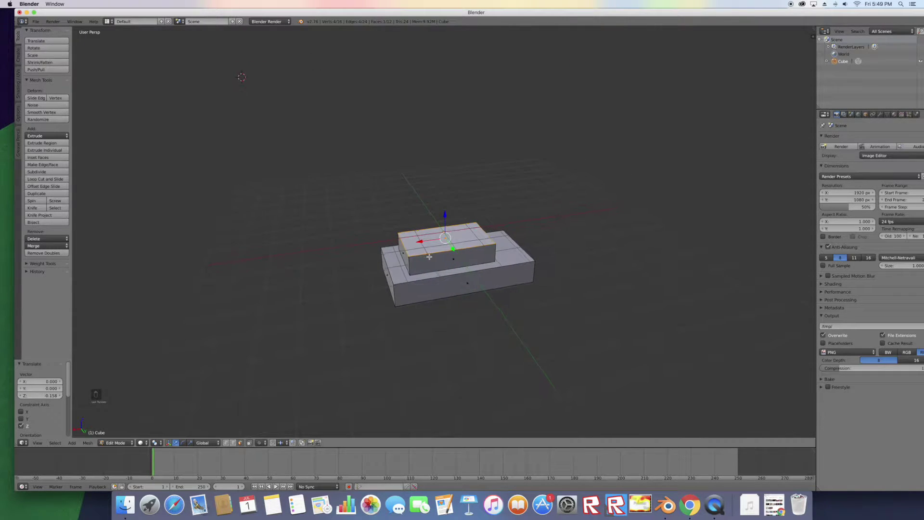
{"action": "scroll", "coordinate": [429, 257], "scroll_direction": "down", "scroll_amount": 3}
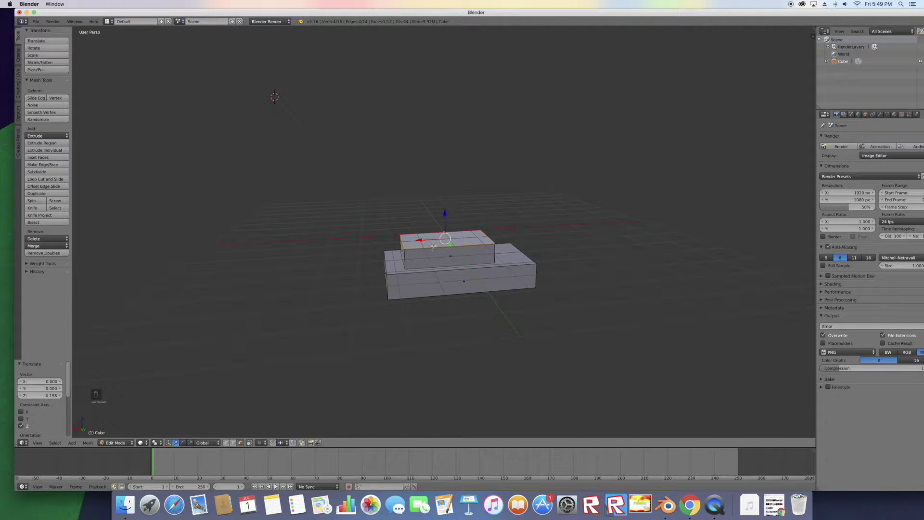
{"action": "left_click_drag", "start_coordinate": [446, 217], "coordinate": [445, 213]}
Step: Shorten the upper block by moving its front end face about 0.48 units inward along X
{"action": "scroll", "coordinate": [444, 212], "scroll_direction": "right", "scroll_amount": 5}
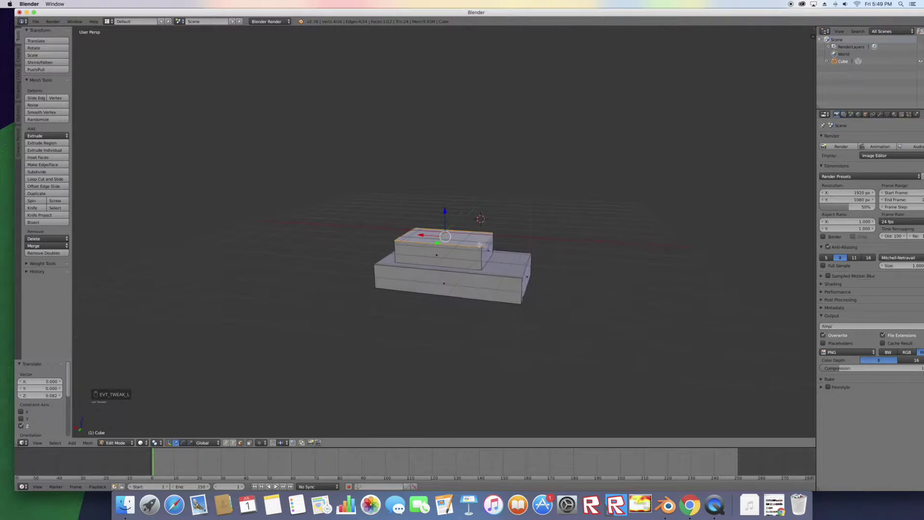
{"action": "right_click", "coordinate": [492, 254]}
{"action": "left_click_drag", "start_coordinate": [462, 248], "coordinate": [451, 251]}
Step: Select both blocks entirely and raise them about 1.08 units along Z
{"action": "scroll", "coordinate": [484, 256], "scroll_direction": "right", "scroll_amount": 10}
{"action": "scroll", "coordinate": [484, 256], "scroll_direction": "left", "scroll_amount": 2}
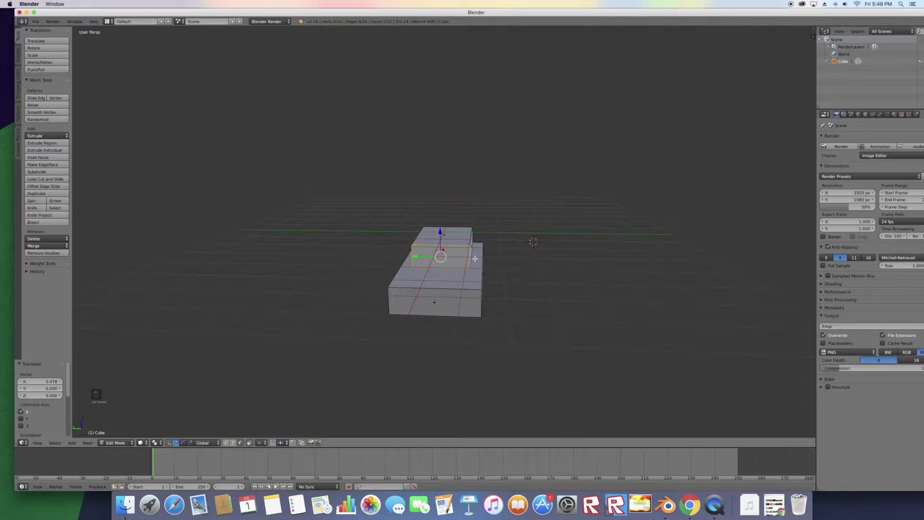
{"action": "key", "text": "a"}
{"action": "key", "text": "a"}
{"action": "key", "text": "a"}
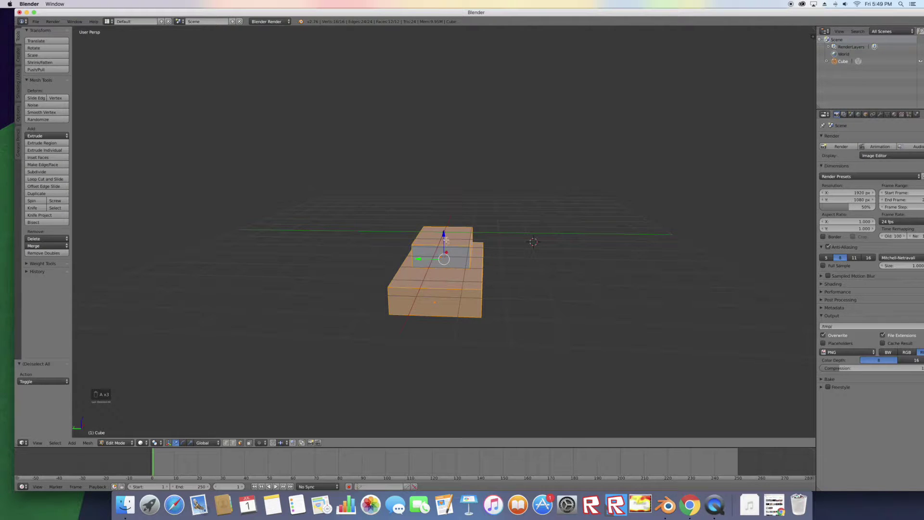
{"action": "left_click_drag", "start_coordinate": [444, 236], "coordinate": [444, 214]}
{"action": "middle_click_drag", "start_coordinate": [445, 215], "coordinate": [429, 217]}
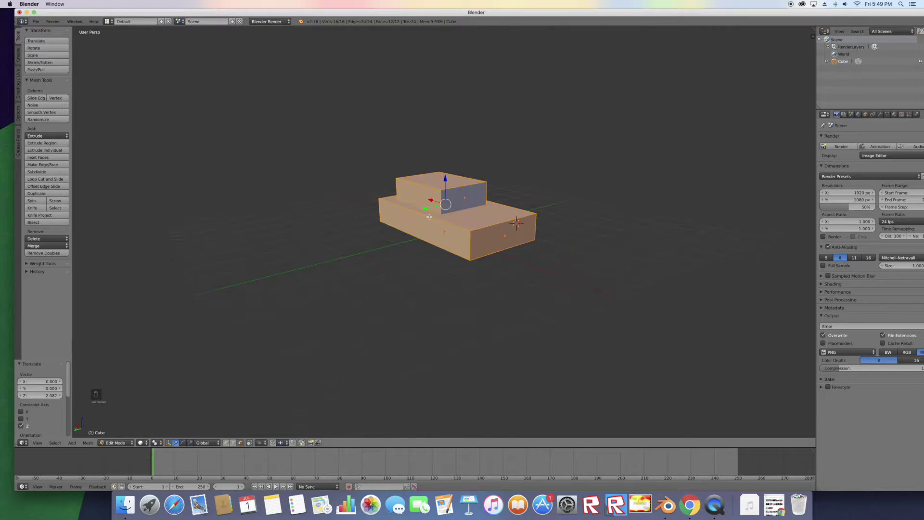
Step: Switch the scene's render engine from Blender Render to Blender Game
{"action": "left_click", "coordinate": [272, 21]}
{"action": "left_click", "coordinate": [288, 34]}
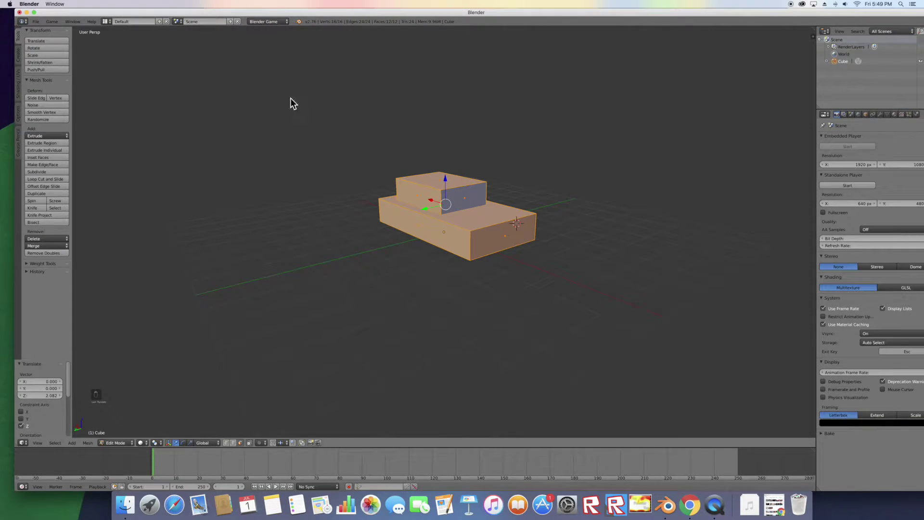
{"action": "middle_click_drag", "start_coordinate": [526, 180], "coordinate": [529, 181]}
Step: Set the diffuse colour of the body's existing material to a light salmon orange and deselect all geometry
{"action": "left_click", "coordinate": [894, 116]}
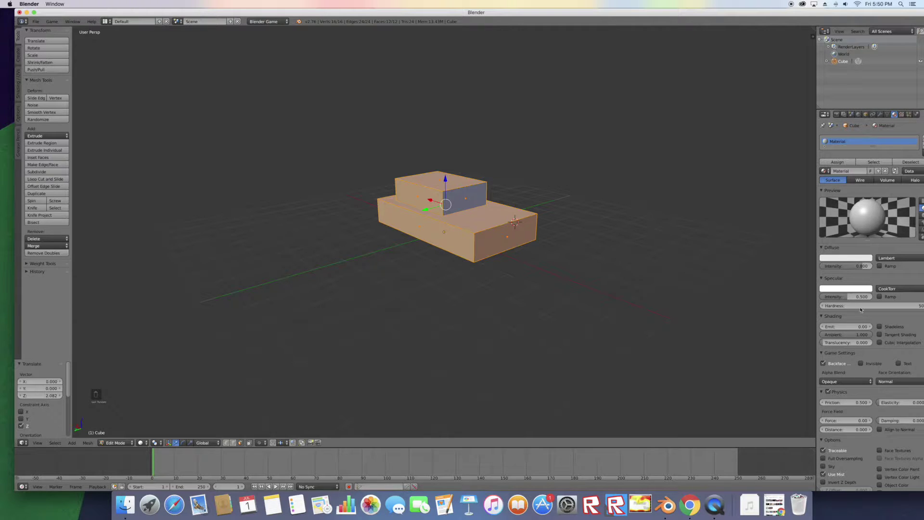
{"action": "left_click", "coordinate": [855, 258]}
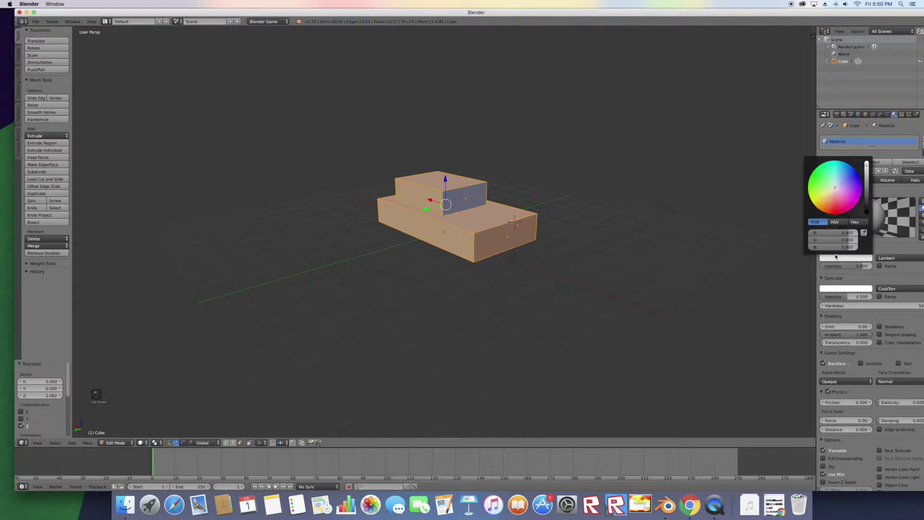
{"action": "left_click", "coordinate": [835, 260]}
{"action": "left_click_drag", "start_coordinate": [834, 197], "coordinate": [821, 198]}
{"action": "middle_click_drag", "start_coordinate": [476, 159], "coordinate": [476, 199]}
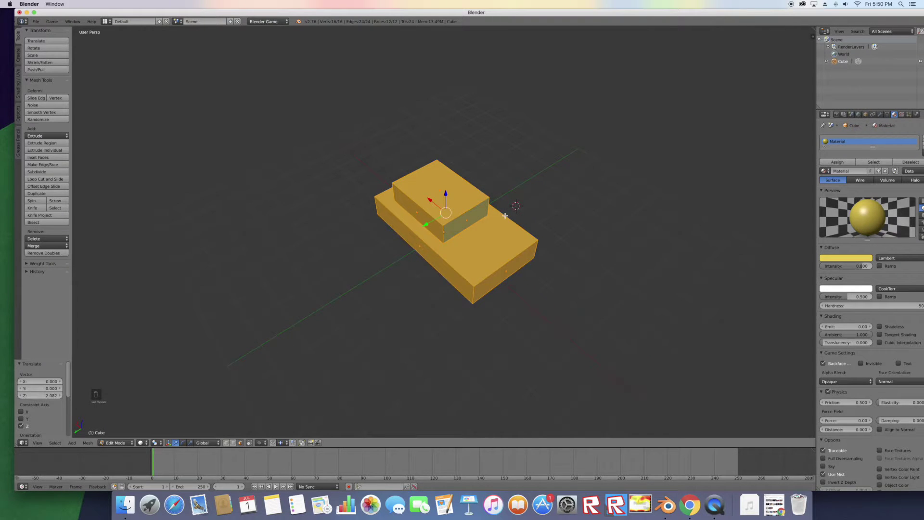
{"action": "key", "text": "a"}
{"action": "left_click", "coordinate": [828, 257]}
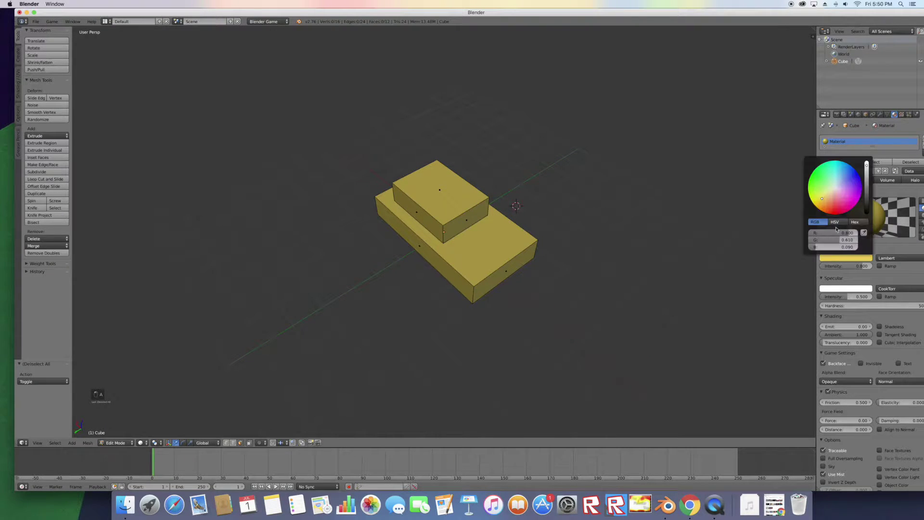
{"action": "left_click_drag", "start_coordinate": [826, 206], "coordinate": [823, 204]}
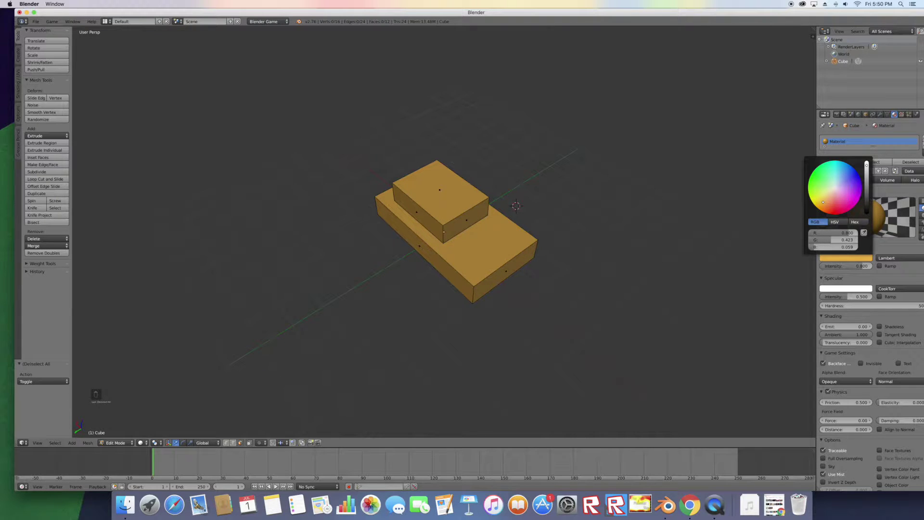
{"action": "left_click_drag", "start_coordinate": [824, 202], "coordinate": [825, 200]}
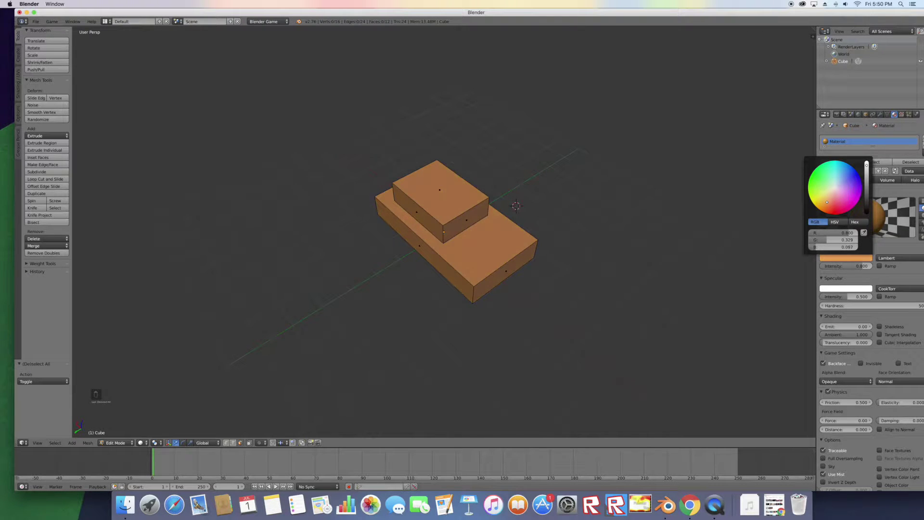
{"action": "left_click_drag", "start_coordinate": [829, 202], "coordinate": [830, 200]}
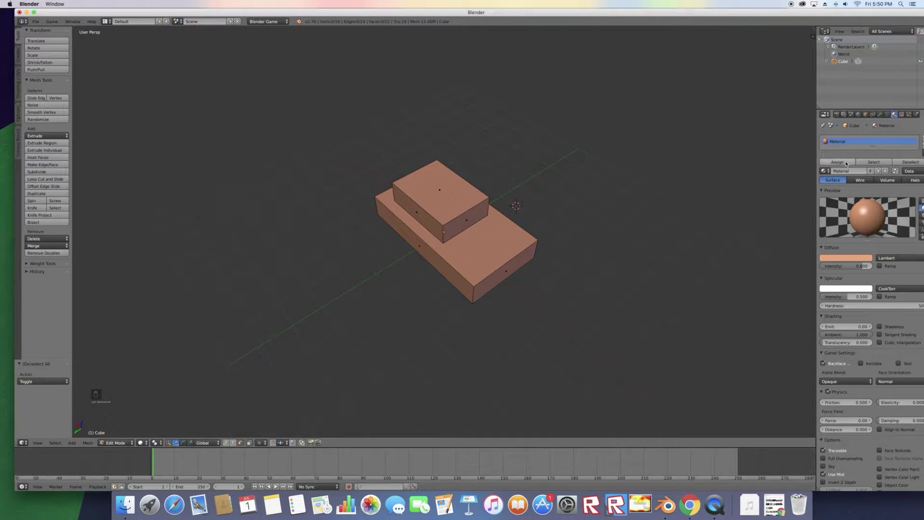
Step: Add a second material slot to the body and create a new material in it
{"action": "left_click", "coordinate": [923, 140]}
{"action": "mouse_move", "coordinate": [772, 17]}
{"action": "left_mouse_down"}
{"action": "mouse_move", "coordinate": [748, 17]}
{"action": "mouse_move", "coordinate": [756, 18]}
{"action": "left_mouse_up"}
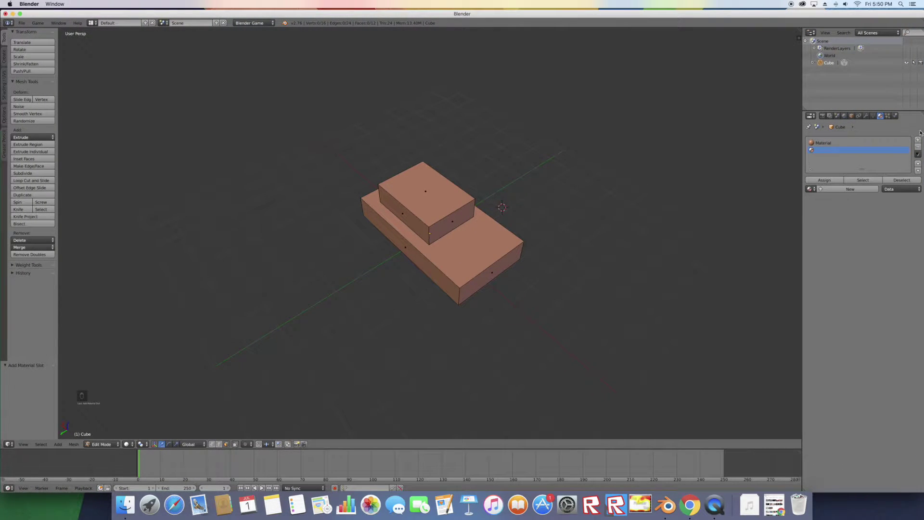
{"action": "left_click", "coordinate": [835, 189]}
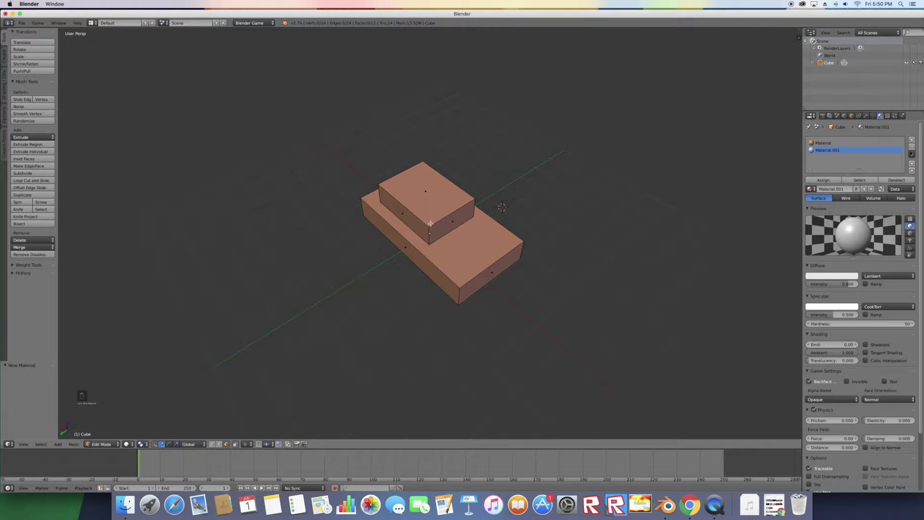
Step: Cut two lengthwise edge loops into the upper block with Loop Cut and Slide, one near each long side
{"action": "scroll", "coordinate": [430, 223], "scroll_direction": "right", "scroll_amount": 5}
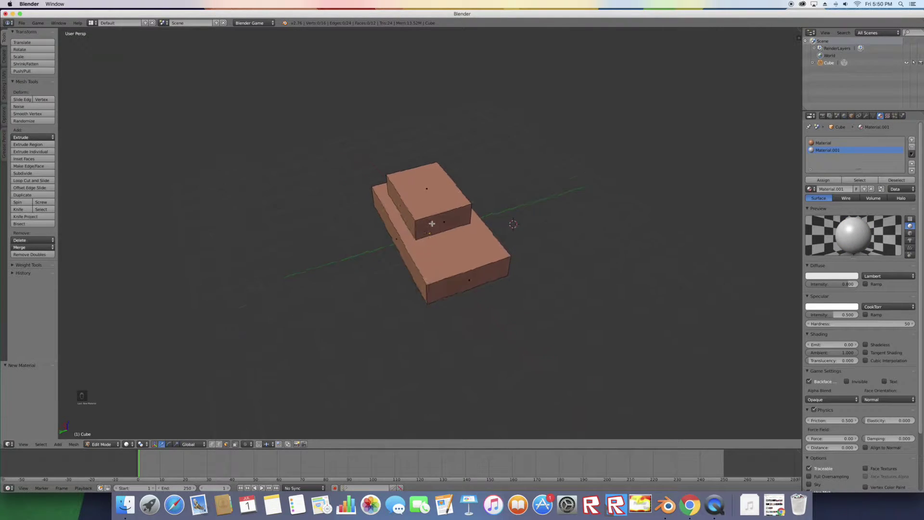
{"action": "middle_click_drag", "start_coordinate": [432, 223], "coordinate": [432, 223]}
{"action": "key", "text": "space"}
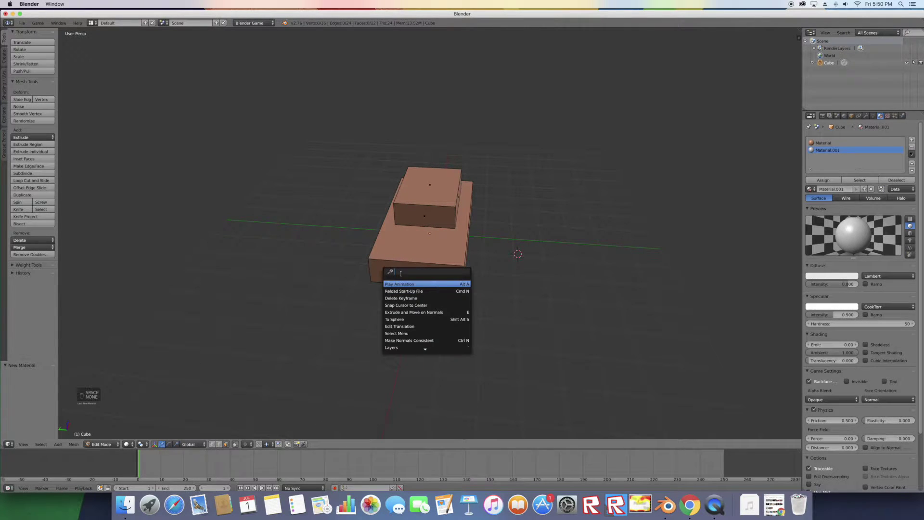
{"action": "type", "text": "loop"}
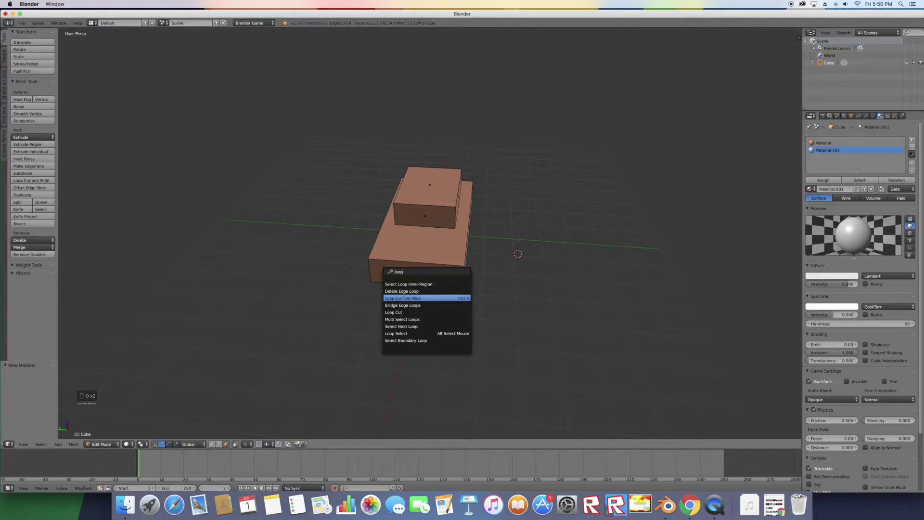
{"action": "left_click", "coordinate": [404, 298]}
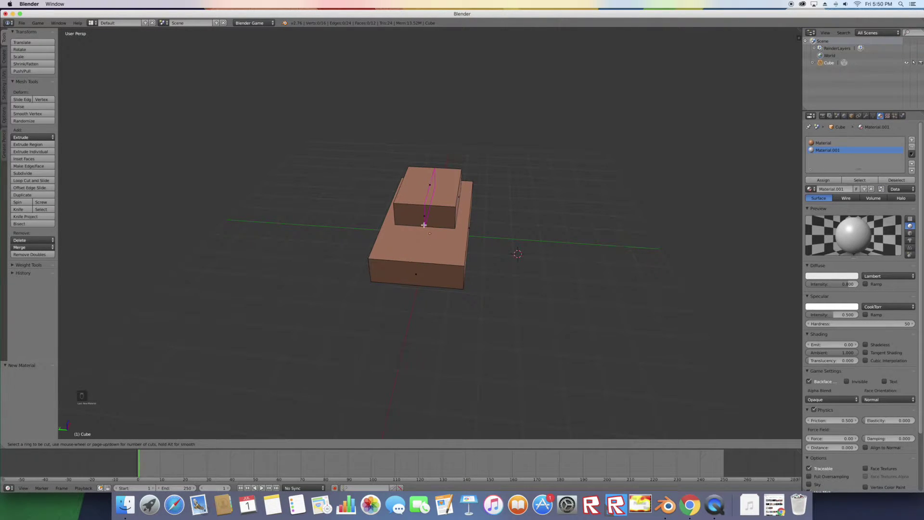
{"action": "left_click", "coordinate": [425, 222]}
{"action": "left_click", "coordinate": [405, 212]}
{"action": "key", "text": "space"}
{"action": "left_click", "coordinate": [426, 225]}
{"action": "left_click", "coordinate": [435, 220]}
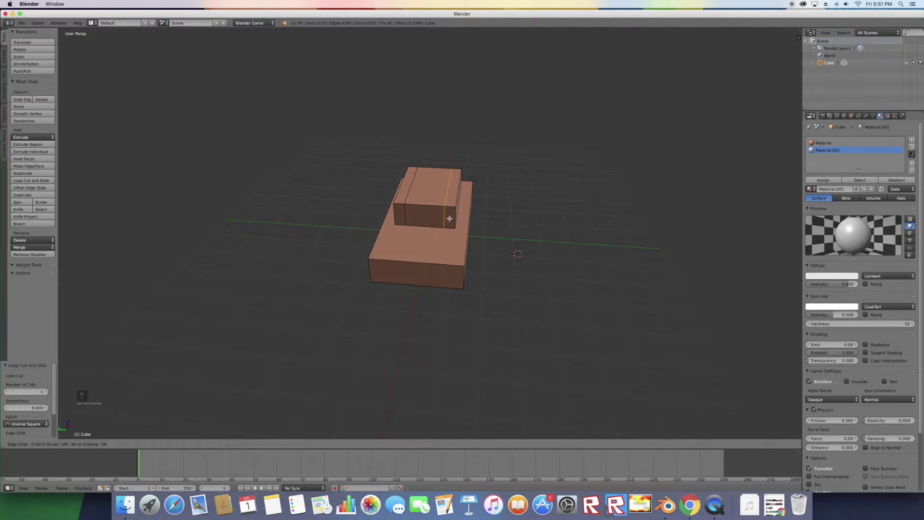
{"action": "left_click", "coordinate": [449, 219]}
Step: Cut a horizontal edge loop around the upper block and slide it close to the roof
{"action": "key", "text": "space"}
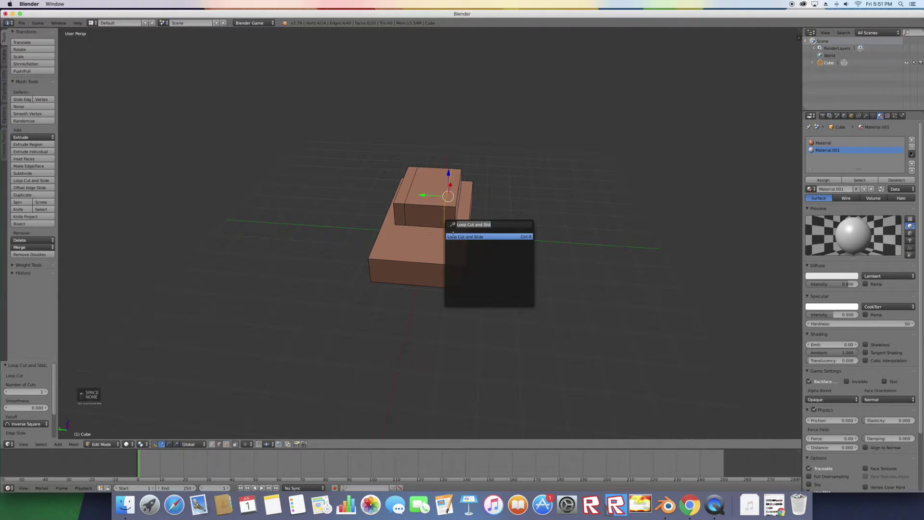
{"action": "left_click", "coordinate": [452, 235]}
{"action": "left_click", "coordinate": [399, 215]}
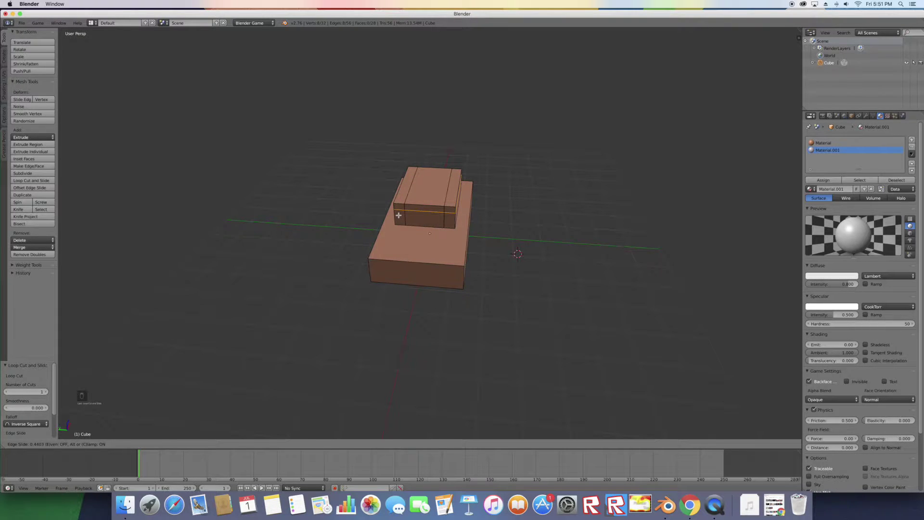
{"action": "left_click", "coordinate": [398, 216]}
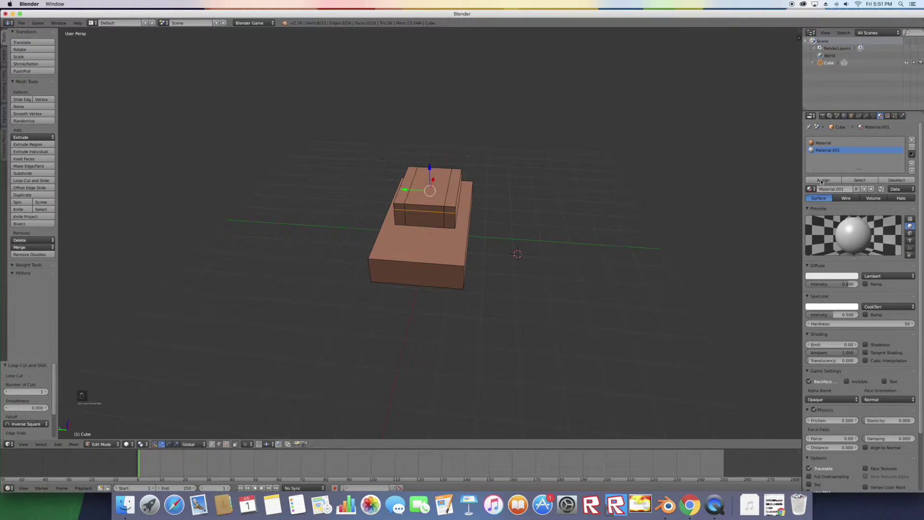
Step: Set the second material's diffuse colour to black and assign it to the large central face on the upper block's front
{"action": "left_click", "coordinate": [824, 275]}
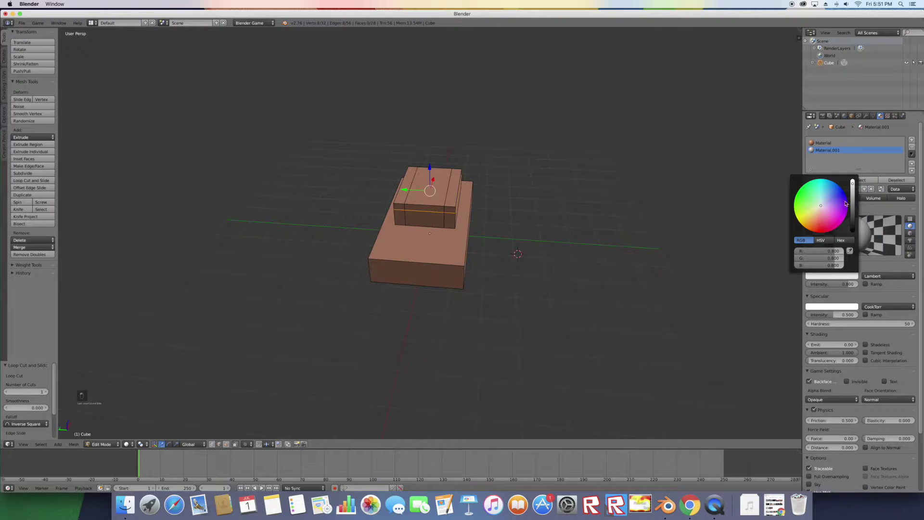
{"action": "left_click_drag", "start_coordinate": [852, 215], "coordinate": [852, 232]}
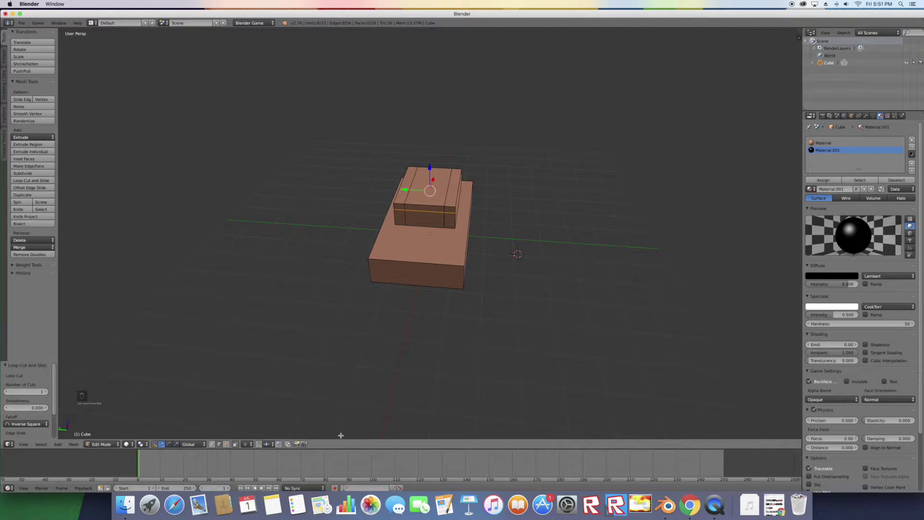
{"action": "left_click", "coordinate": [227, 444]}
{"action": "right_click", "coordinate": [424, 225]}
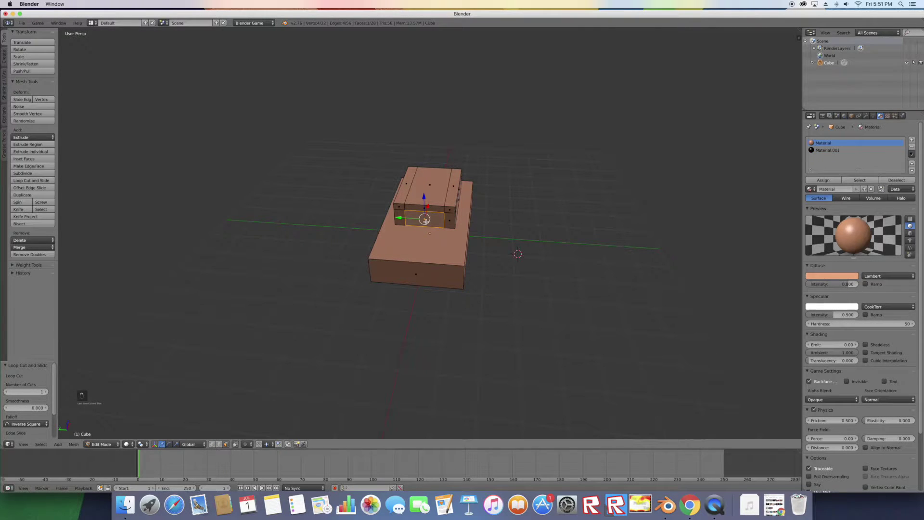
{"action": "left_click", "coordinate": [823, 180]}
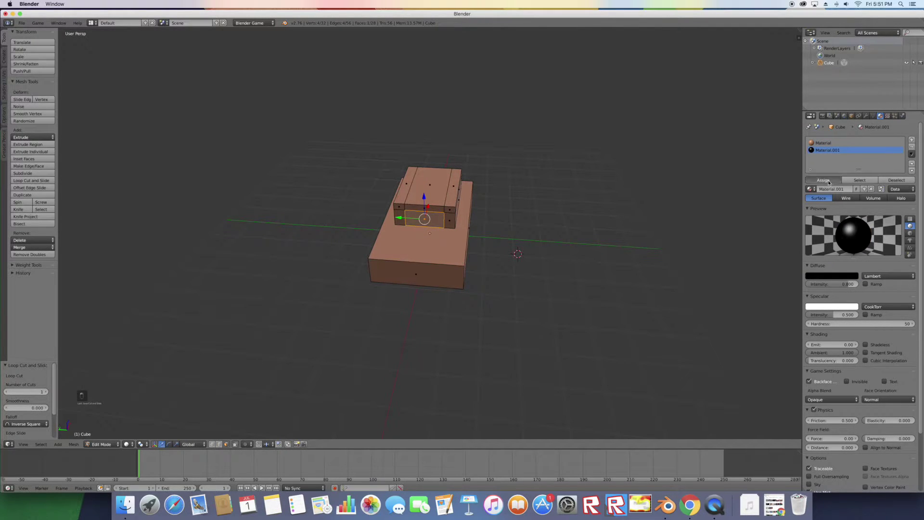
Step: Assign the black material to the large central face on the upper block's rear end
{"action": "scroll", "coordinate": [625, 225], "scroll_direction": "left", "scroll_amount": 10}
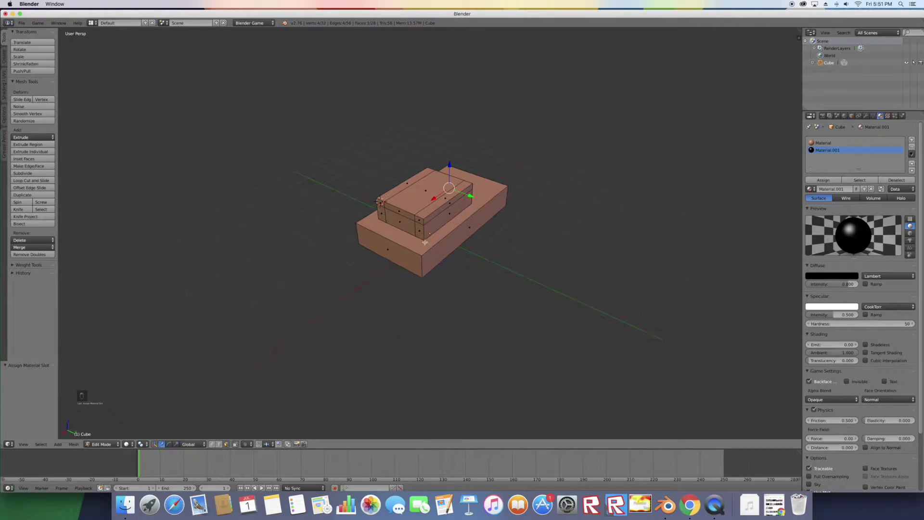
{"action": "right_click", "coordinate": [399, 223]}
{"action": "left_click", "coordinate": [840, 150]}
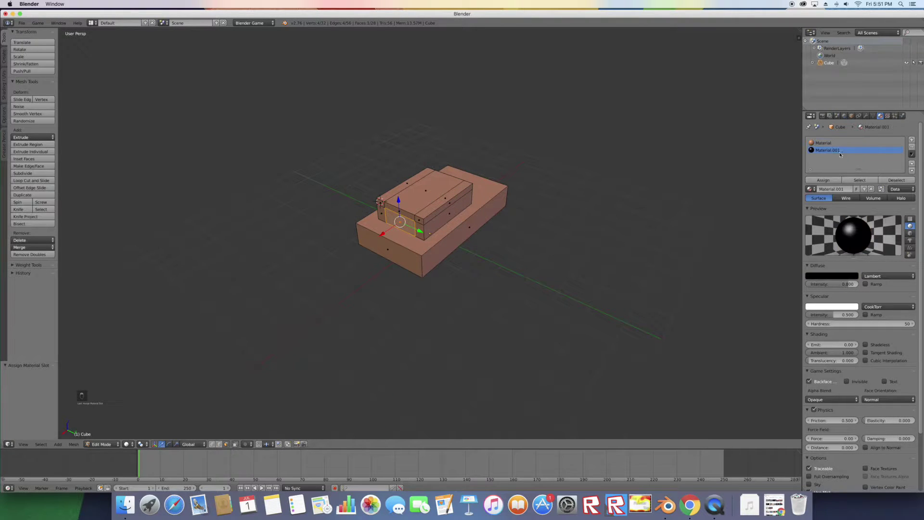
{"action": "left_click", "coordinate": [823, 180]}
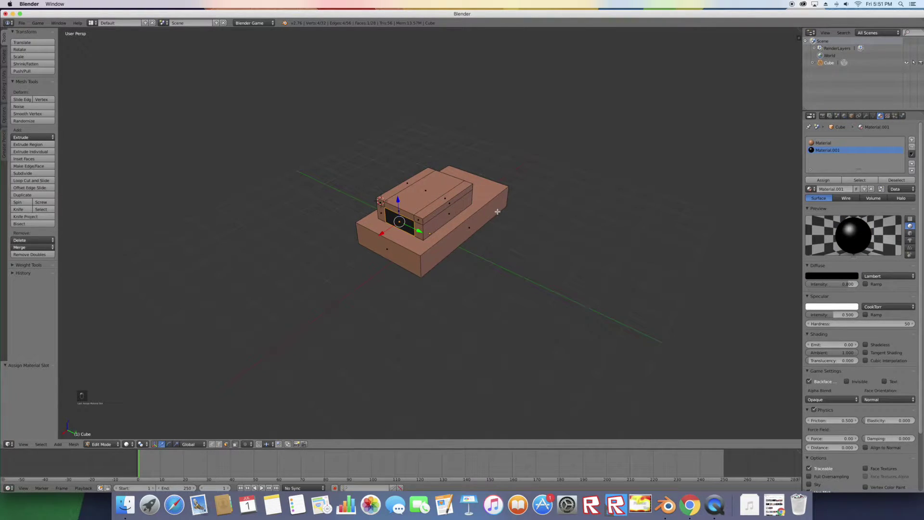
Step: Cut two crosswise edge loops into the rear part of the upper block, one close to its rear end and one slightly ahead
{"action": "scroll", "coordinate": [498, 212], "scroll_direction": "right", "scroll_amount": 8}
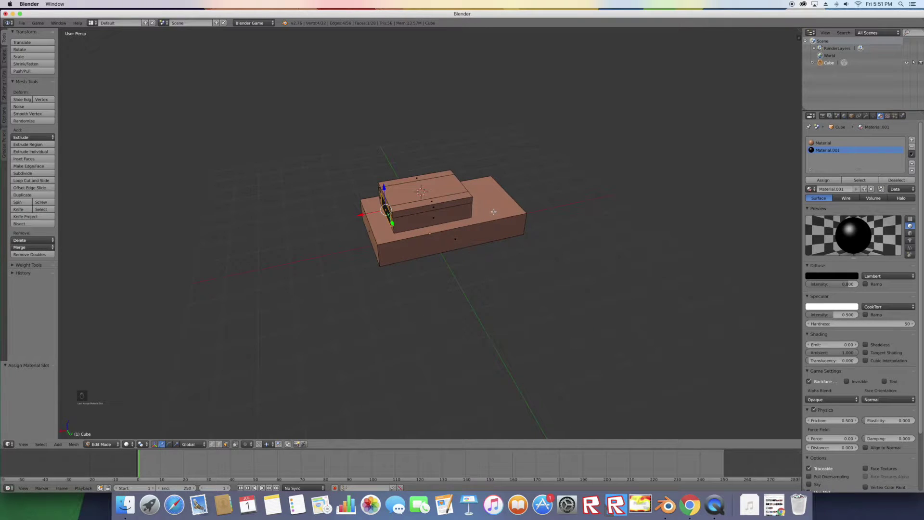
{"action": "key", "text": "space"}
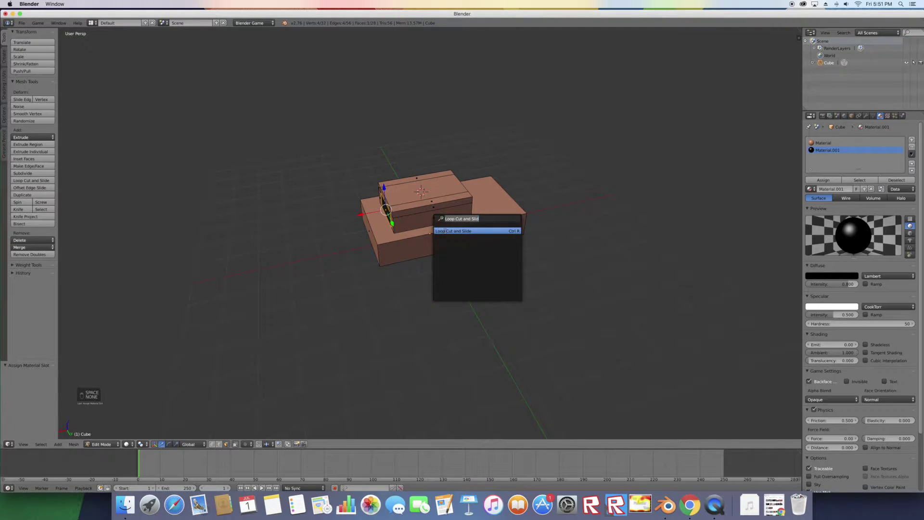
{"action": "left_click", "coordinate": [445, 231]}
{"action": "left_click", "coordinate": [434, 223]}
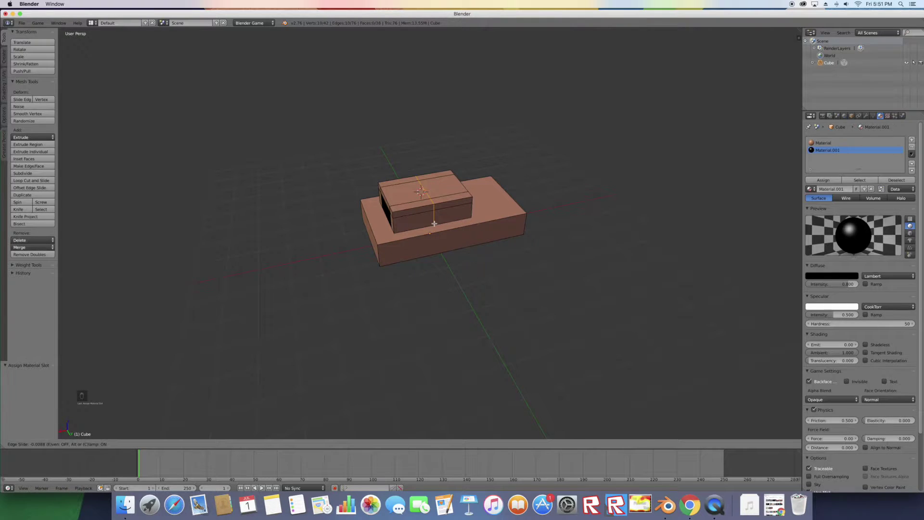
{"action": "left_click", "coordinate": [401, 228]}
{"action": "key", "text": "space"}
{"action": "key", "text": "Return"}
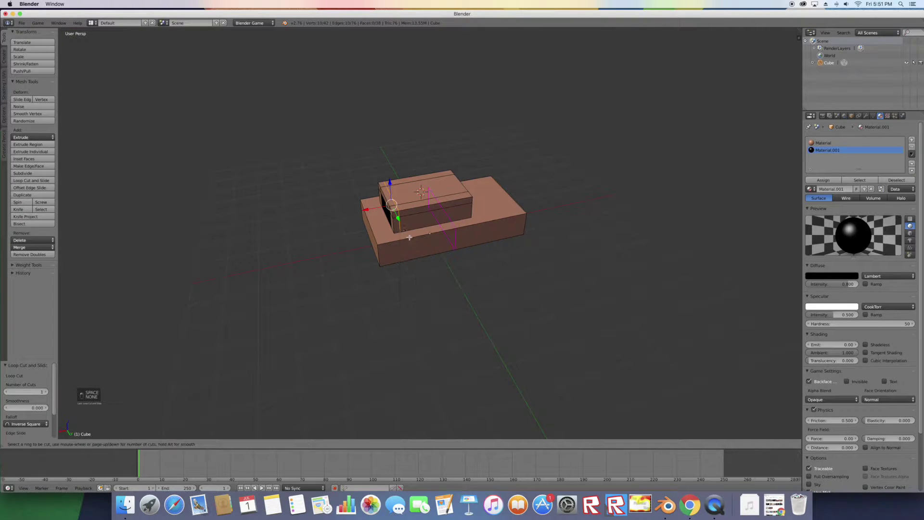
{"action": "left_click", "coordinate": [406, 230]}
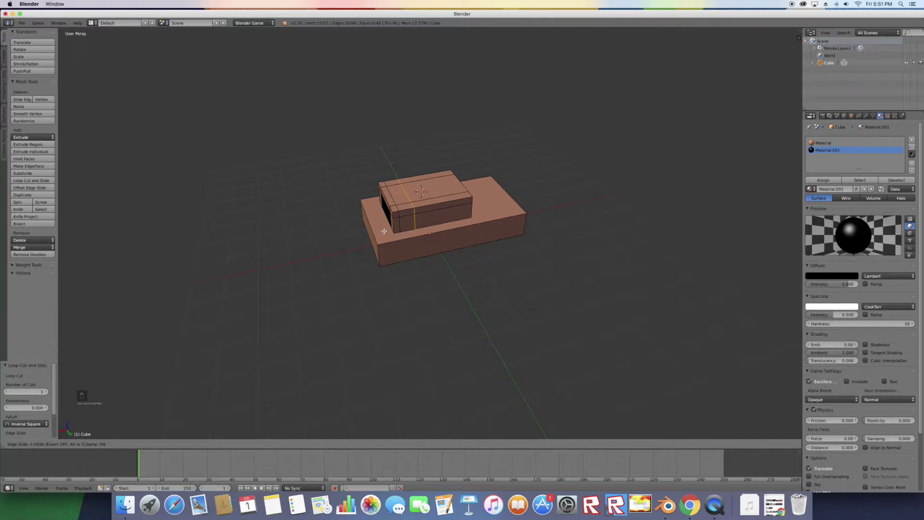
{"action": "left_click", "coordinate": [384, 231]}
Step: Cut two more crosswise edge loops into the upper block, one just behind its middle and one near its front end
{"action": "key", "text": "space"}
{"action": "key", "text": "Return"}
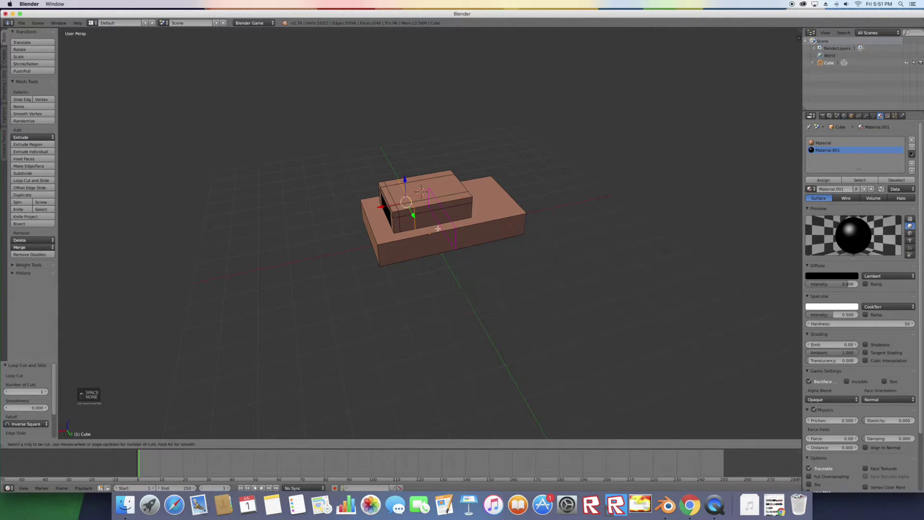
{"action": "left_click", "coordinate": [430, 218]}
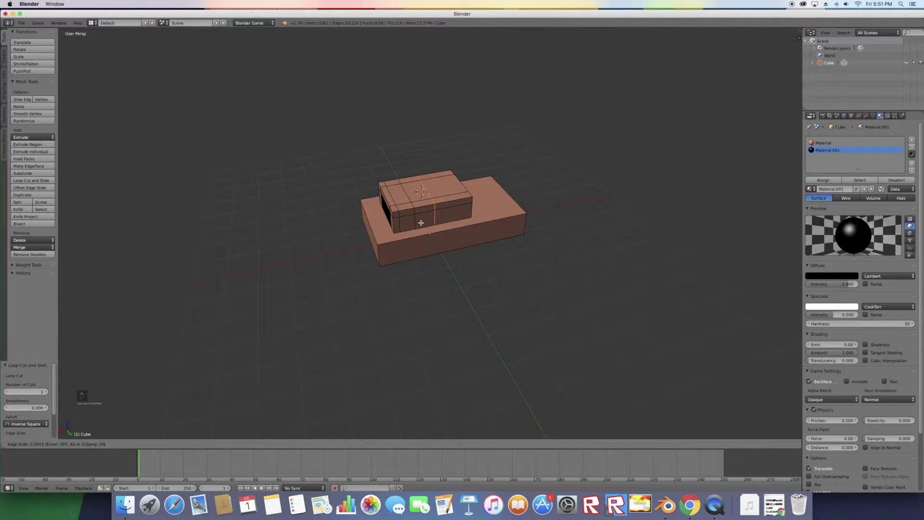
{"action": "left_click", "coordinate": [414, 224]}
{"action": "key", "text": "space"}
{"action": "left_click", "coordinate": [454, 224]}
{"action": "left_click", "coordinate": [455, 216]}
{"action": "left_click", "coordinate": [465, 213]}
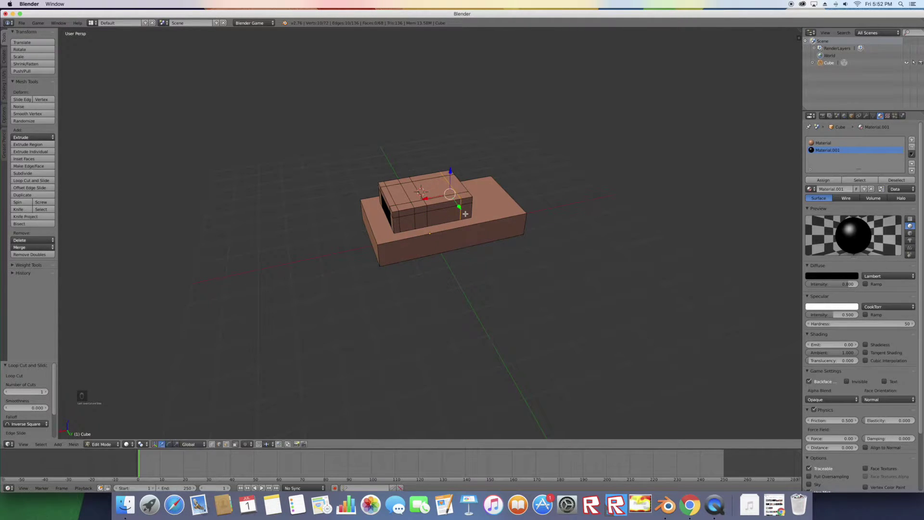
Step: Assign the black material to the widest lower side face on the front half of the upper block
{"action": "left_click", "coordinate": [225, 445]}
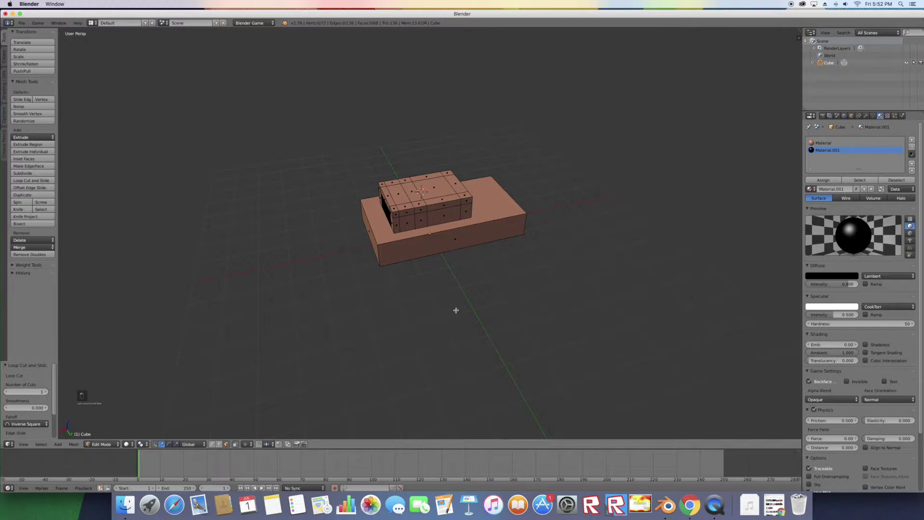
{"action": "right_click", "coordinate": [442, 214]}
{"action": "left_click", "coordinate": [828, 150]}
{"action": "left_click", "coordinate": [823, 180]}
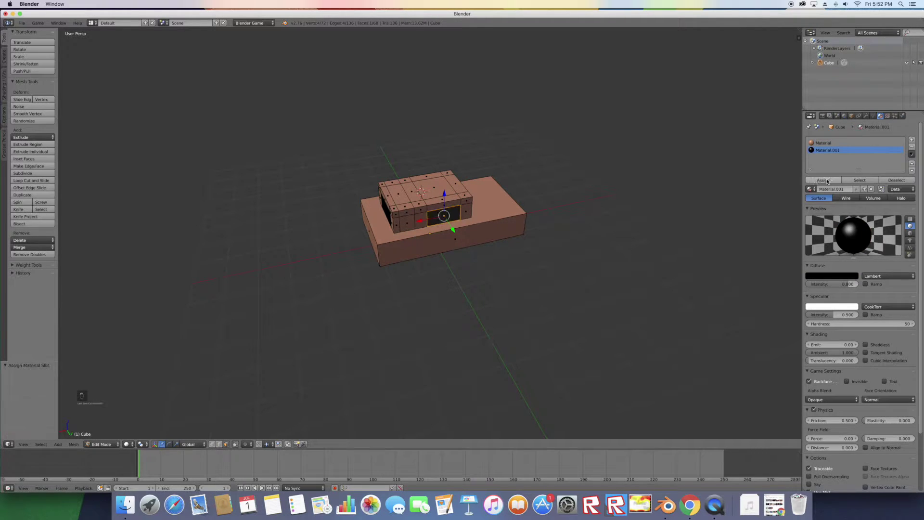
Step: Assign the black material to the smaller lower side face on the rear half of the upper block
{"action": "right_click", "coordinate": [409, 224]}
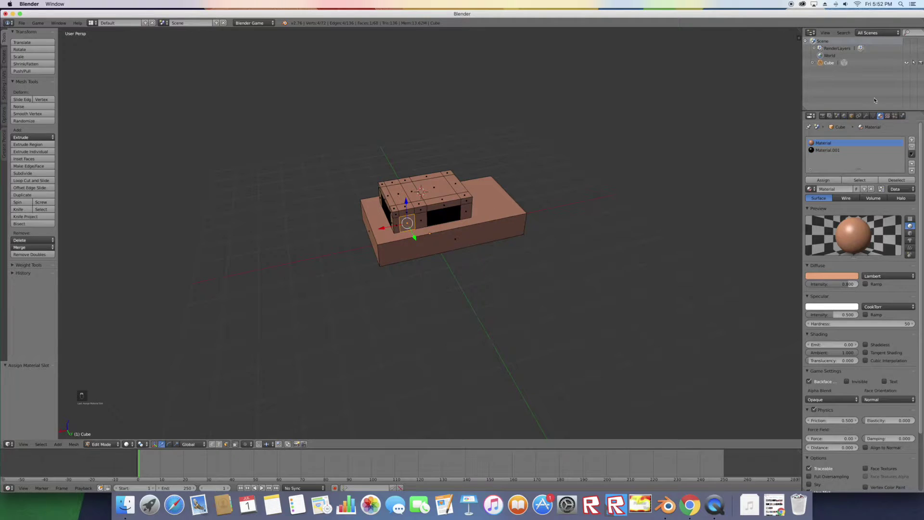
{"action": "left_click", "coordinate": [827, 149]}
{"action": "left_click", "coordinate": [823, 180]}
Step: Assign the black material to the small rear and the wide front lower faces on the upper block's opposite side
{"action": "middle_click_drag", "start_coordinate": [669, 188], "coordinate": [605, 182]}
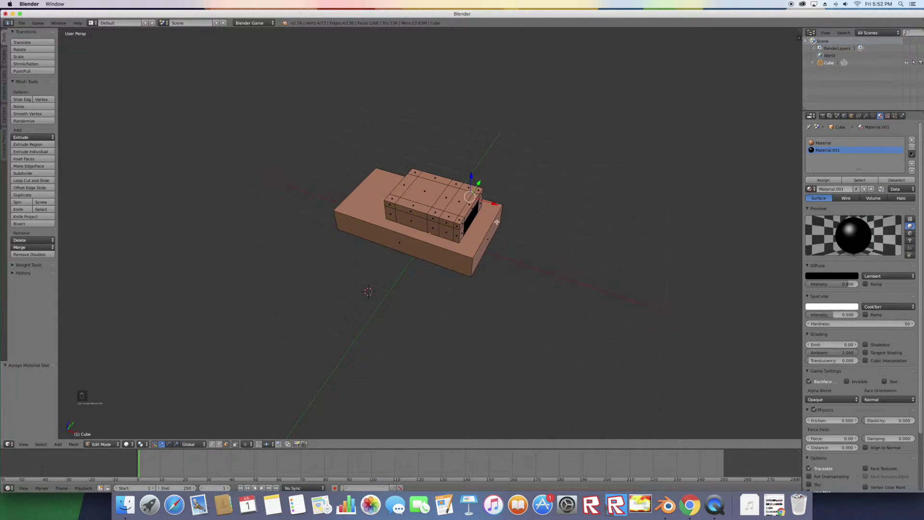
{"action": "right_click", "coordinate": [445, 231]}
{"action": "left_click", "coordinate": [828, 149]}
{"action": "left_click", "coordinate": [823, 180]}
{"action": "right_click", "coordinate": [422, 227]}
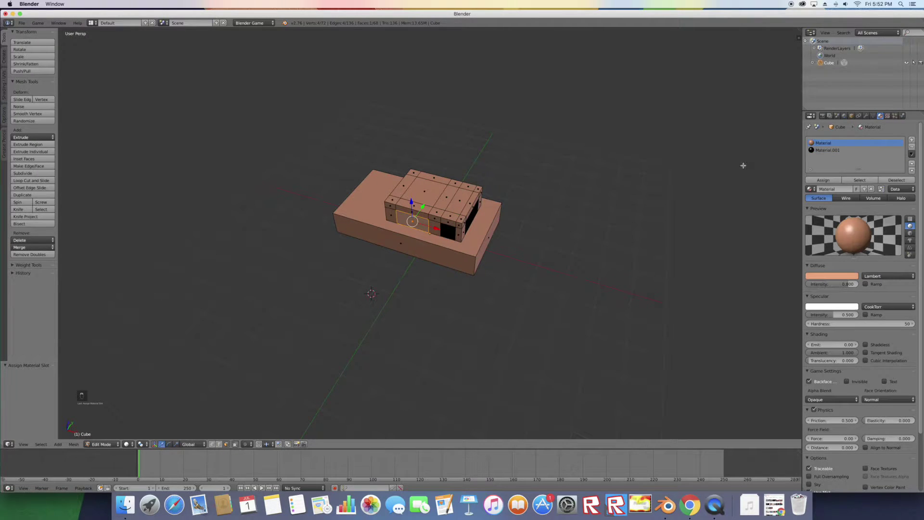
{"action": "left_click", "coordinate": [828, 150]}
{"action": "left_click", "coordinate": [828, 181]}
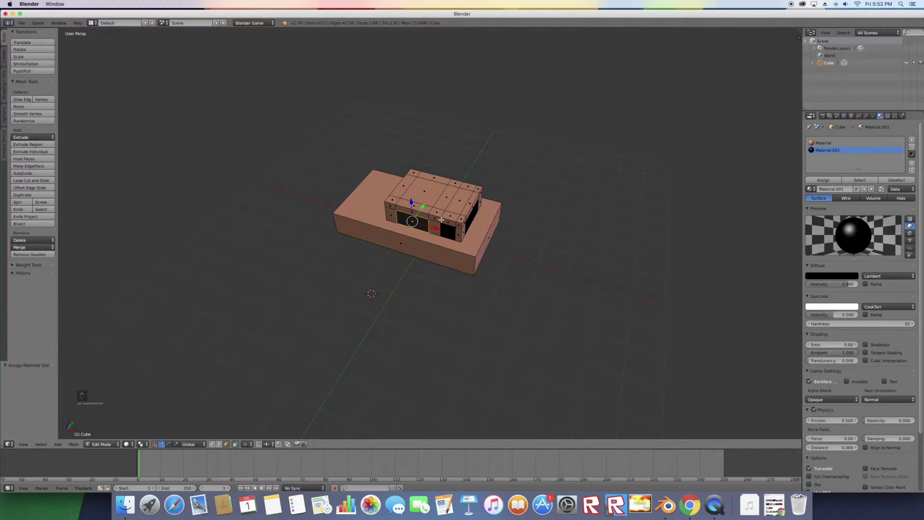
Step: Add a new material named hood with a pure white diffuse colour and a diffuse intensity of 1.000
{"action": "scroll", "coordinate": [421, 223], "scroll_direction": "left", "scroll_amount": 6}
{"action": "scroll", "coordinate": [419, 224], "scroll_direction": "left", "scroll_amount": 1}
{"action": "scroll", "coordinate": [419, 224], "scroll_direction": "down", "scroll_amount": 2}
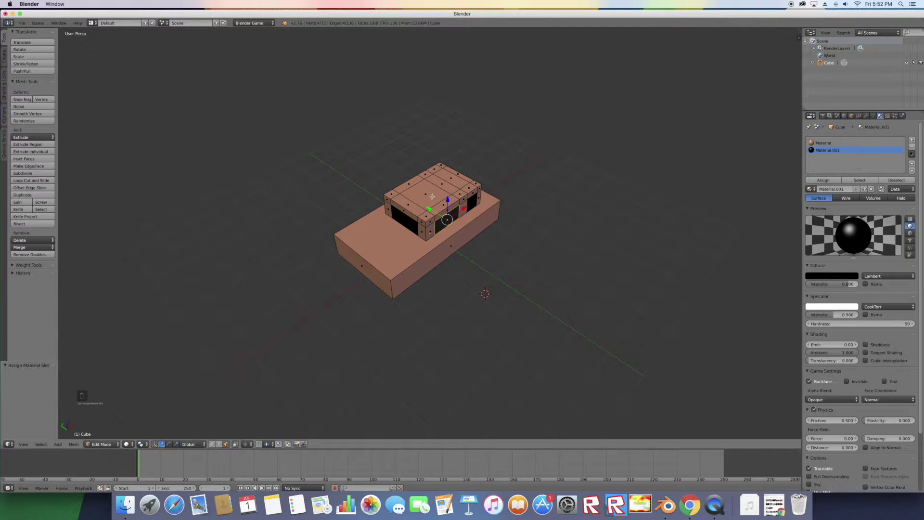
{"action": "left_click", "coordinate": [911, 139]}
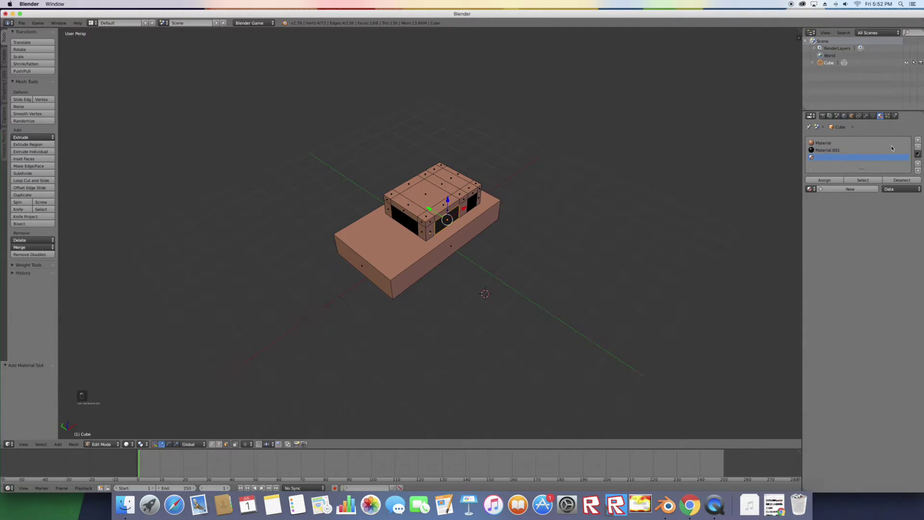
{"action": "left_click", "coordinate": [849, 188]}
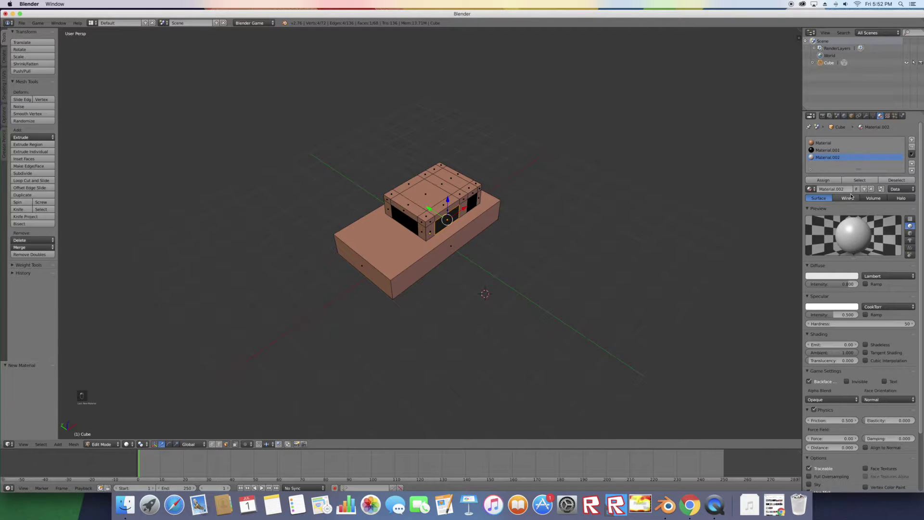
{"action": "left_click", "coordinate": [848, 189]}
{"action": "type", "text": "hood"}
{"action": "key", "text": "Return"}
{"action": "left_click_drag", "start_coordinate": [843, 284], "coordinate": [858, 283]}
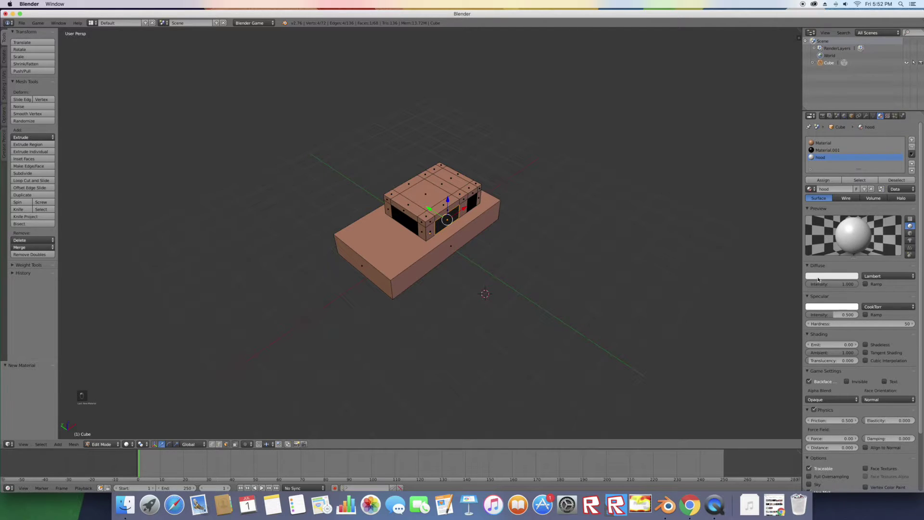
{"action": "left_click", "coordinate": [844, 276]}
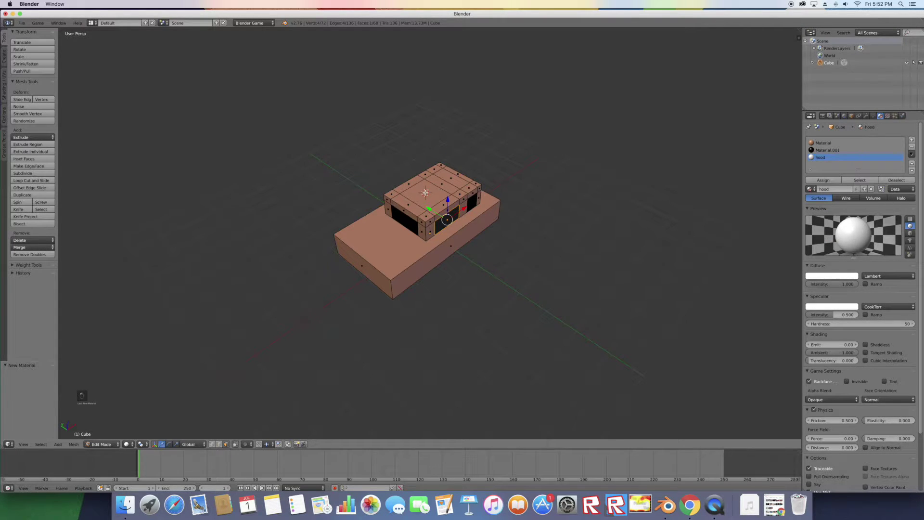
Step: Assign the hood material to all linked faces of the upper block and set its specular intensity to 1.000
{"action": "right_click", "coordinate": [422, 204]}
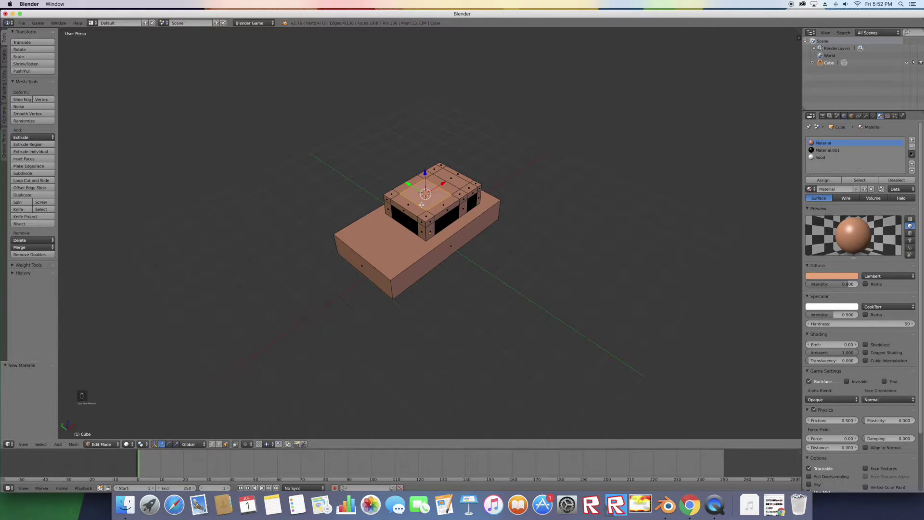
{"action": "scroll", "coordinate": [420, 205], "scroll_direction": "left", "scroll_amount": 4}
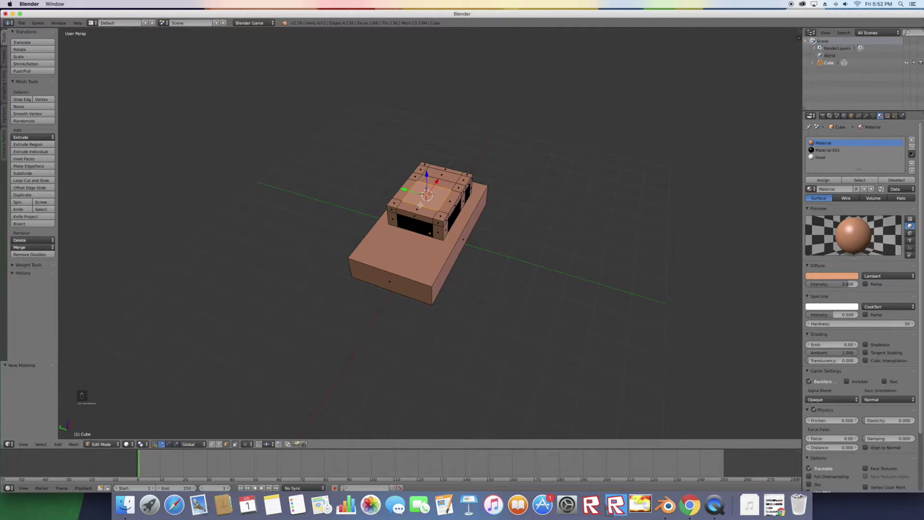
{"action": "key", "text": "ctrl+l"}
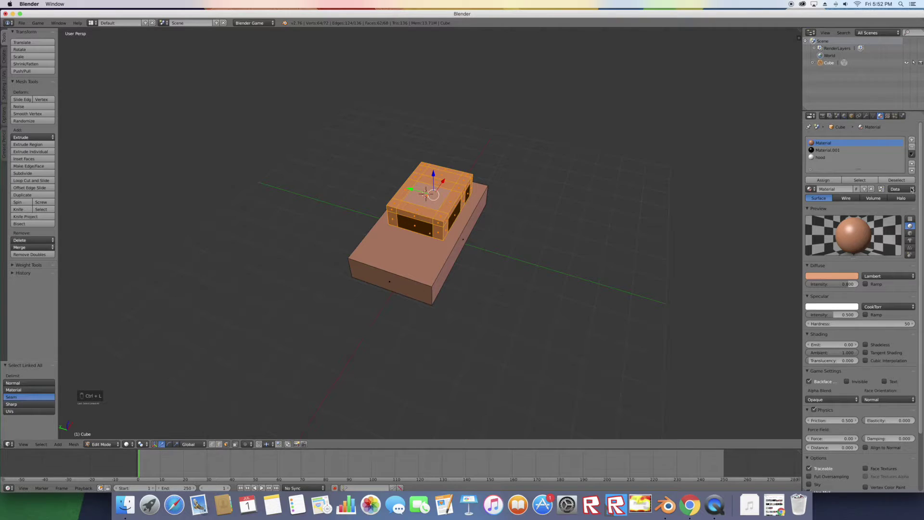
{"action": "left_click", "coordinate": [828, 157]}
{"action": "left_click", "coordinate": [823, 179]}
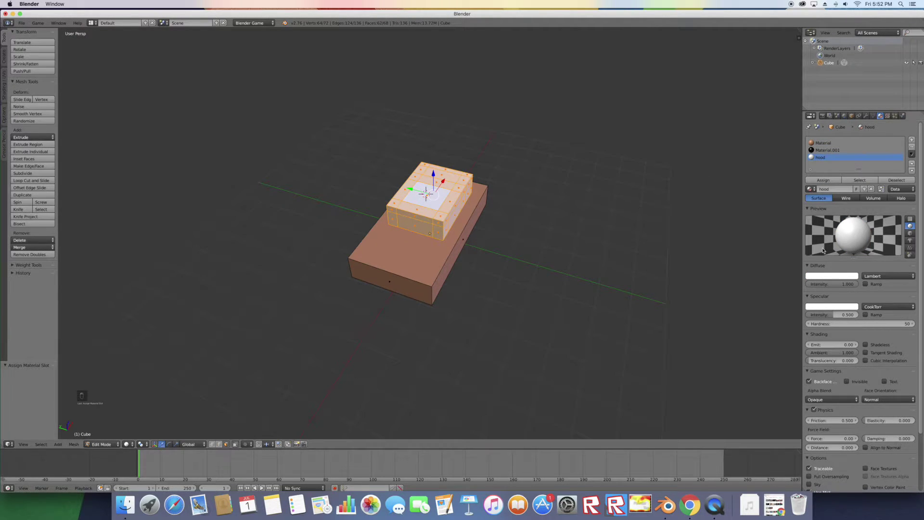
{"action": "left_click_drag", "start_coordinate": [845, 314], "coordinate": [890, 314]}
{"action": "right_click", "coordinate": [427, 243]}
{"action": "middle_click_drag", "start_coordinate": [448, 208], "coordinate": [445, 209]}
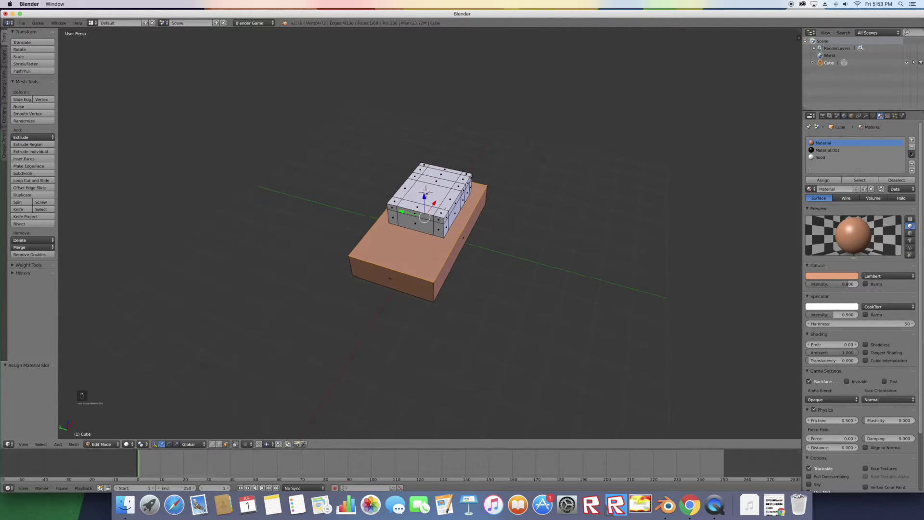
{"action": "right_click", "coordinate": [442, 195]}
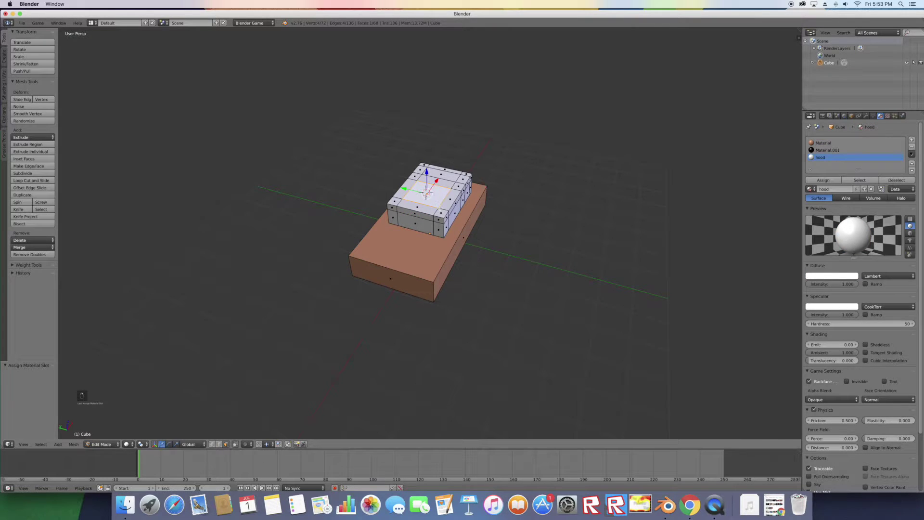
{"action": "key", "text": "ctrl+l"}
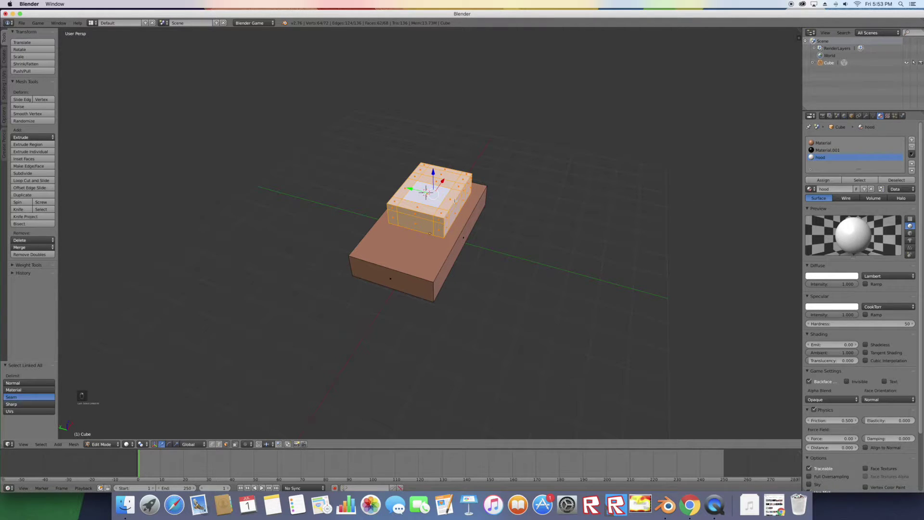
Step: Assign the black material to the large central face on the upper block's front end as the windshield
{"action": "right_click", "coordinate": [442, 204]}
{"action": "middle_click_drag", "start_coordinate": [442, 204], "coordinate": [430, 210]}
{"action": "right_click", "coordinate": [430, 210]}
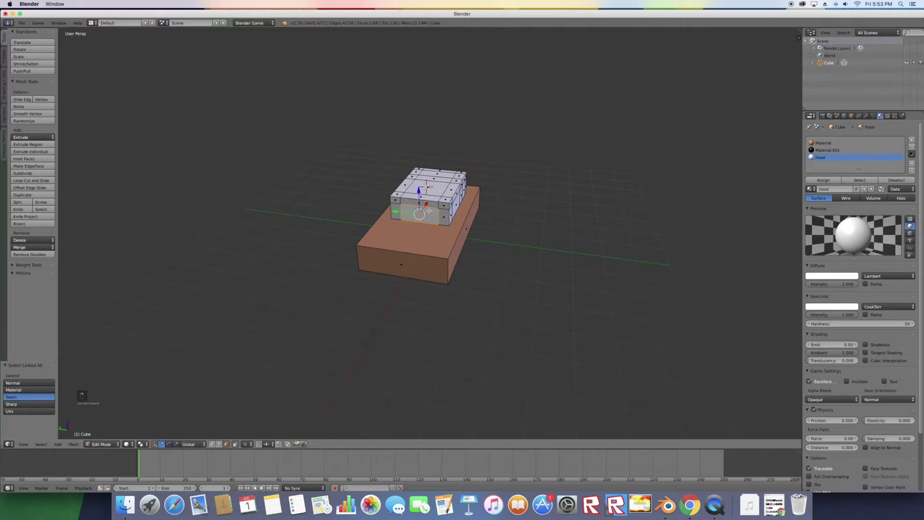
{"action": "left_click", "coordinate": [824, 150]}
{"action": "left_click", "coordinate": [824, 180]}
Step: Assign the black material to the two lower window faces on one side of the white upper block
{"action": "middle_click_drag", "start_coordinate": [317, 215], "coordinate": [401, 209]}
{"action": "right_click", "coordinate": [401, 207]}
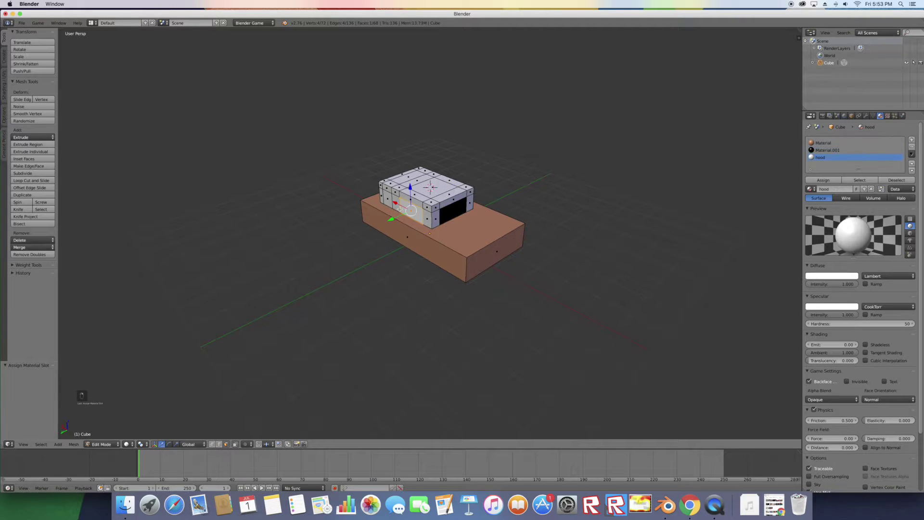
{"action": "right_click", "coordinate": [388, 198], "text": "shift"}
{"action": "left_click", "coordinate": [824, 150]}
{"action": "left_click", "coordinate": [824, 180]}
Step: Assign the black material to the two matching window faces on the upper block's opposite side
{"action": "middle_click_drag", "start_coordinate": [598, 190], "coordinate": [573, 192]}
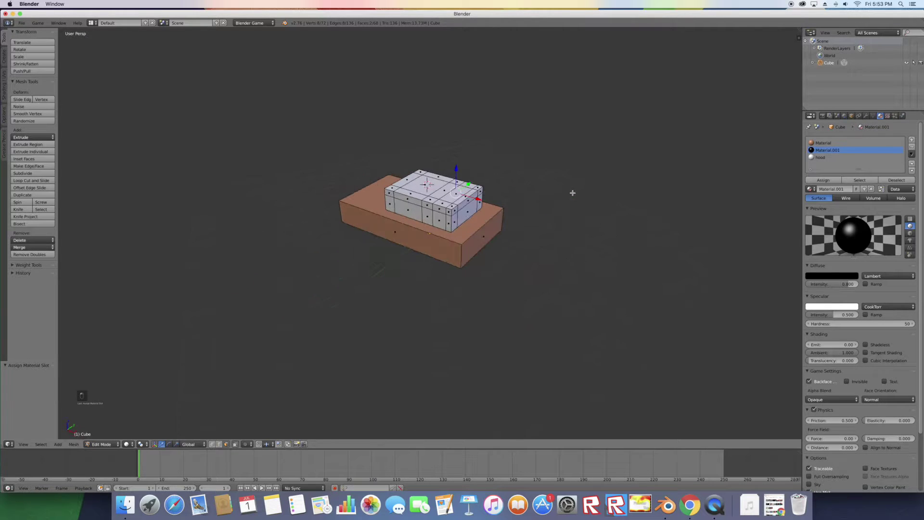
{"action": "right_click", "coordinate": [431, 215]}
{"action": "right_click", "coordinate": [444, 221], "text": "shift"}
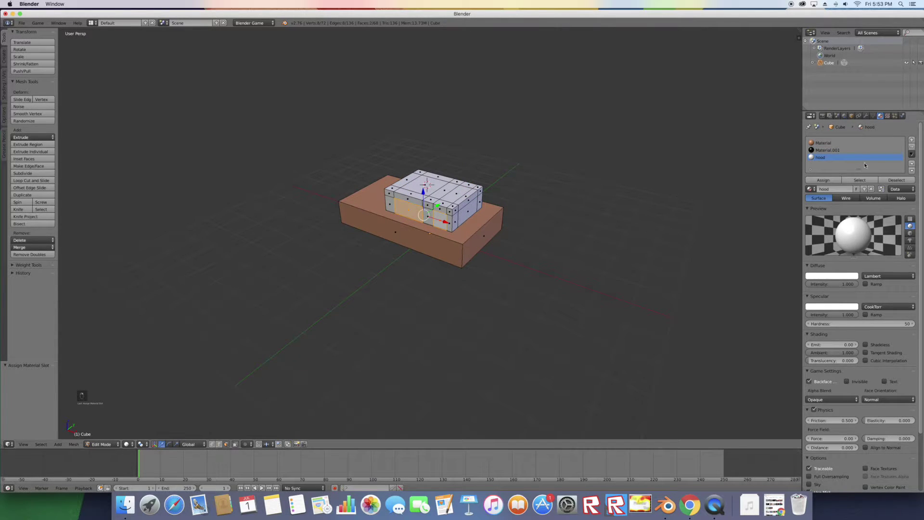
{"action": "left_click", "coordinate": [824, 150]}
{"action": "left_click", "coordinate": [824, 180]}
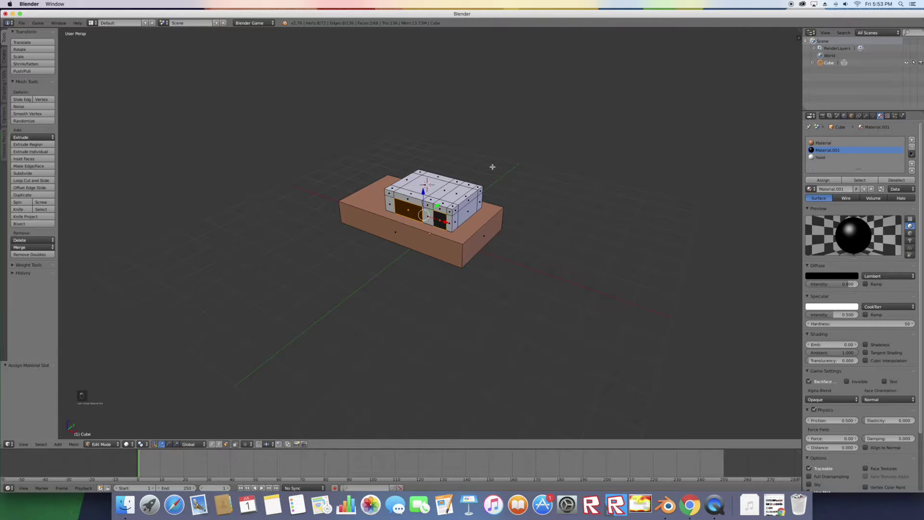
Step: Clear the selection and examine the white cabin and its black windows from above, the sides and the front
{"action": "scroll", "coordinate": [492, 167], "scroll_direction": "up", "scroll_amount": 5}
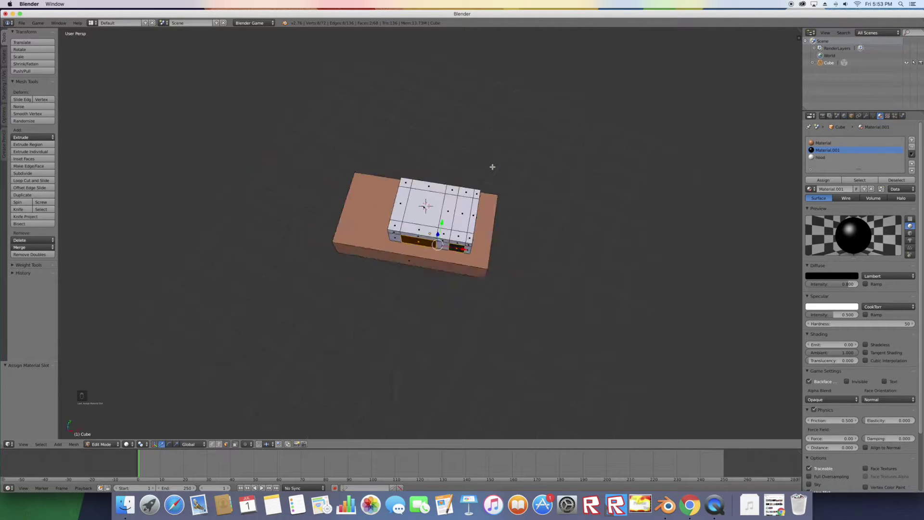
{"action": "scroll", "coordinate": [492, 167], "scroll_direction": "left", "scroll_amount": 6}
{"action": "scroll", "coordinate": [492, 166], "scroll_direction": "down", "scroll_amount": 4}
{"action": "key", "text": "a"}
{"action": "key", "text": "a"}
{"action": "key", "text": "a"}
{"action": "key", "text": "a"}
{"action": "scroll", "coordinate": [492, 166], "scroll_direction": "right", "scroll_amount": 2}
{"action": "scroll", "coordinate": [492, 166], "scroll_direction": "left", "scroll_amount": 4}
{"action": "scroll", "coordinate": [492, 166], "scroll_direction": "up", "scroll_amount": 1}
{"action": "scroll", "coordinate": [492, 166], "scroll_direction": "up", "scroll_amount": 2}
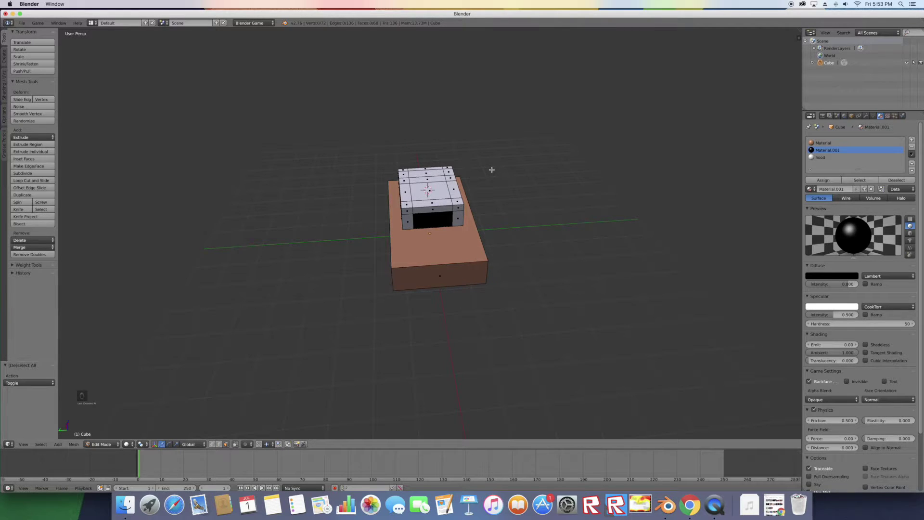
Step: Cut two lengthwise edge loops into the lower body, roughly in line with the windshield's side edges
{"action": "key", "text": "space"}
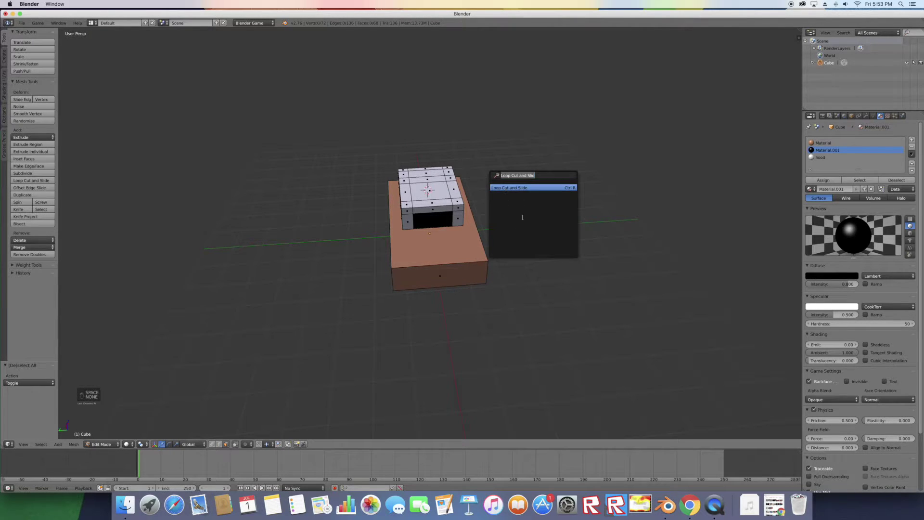
{"action": "left_click", "coordinate": [522, 187]}
{"action": "left_click", "coordinate": [416, 260]}
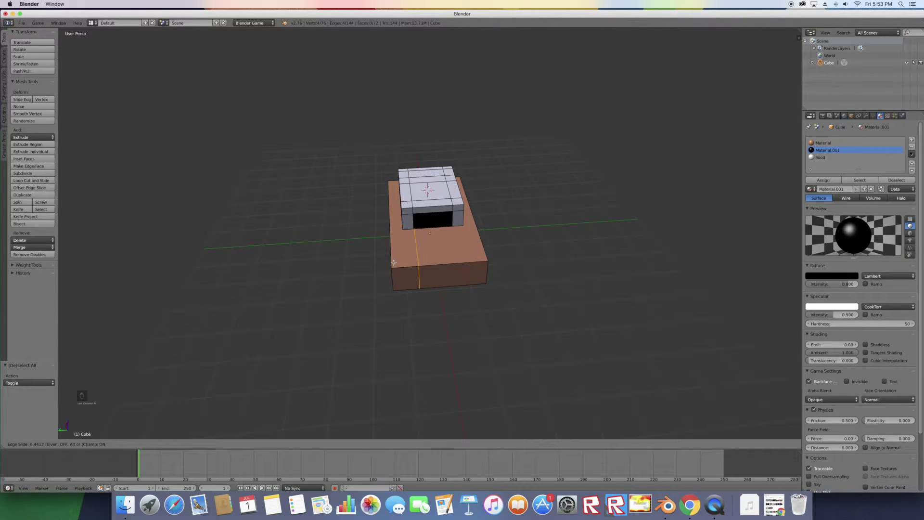
{"action": "left_click", "coordinate": [394, 263]}
{"action": "key", "text": "space"}
{"action": "left_click", "coordinate": [440, 271]}
{"action": "left_click", "coordinate": [442, 267]}
{"action": "left_click", "coordinate": [450, 264]}
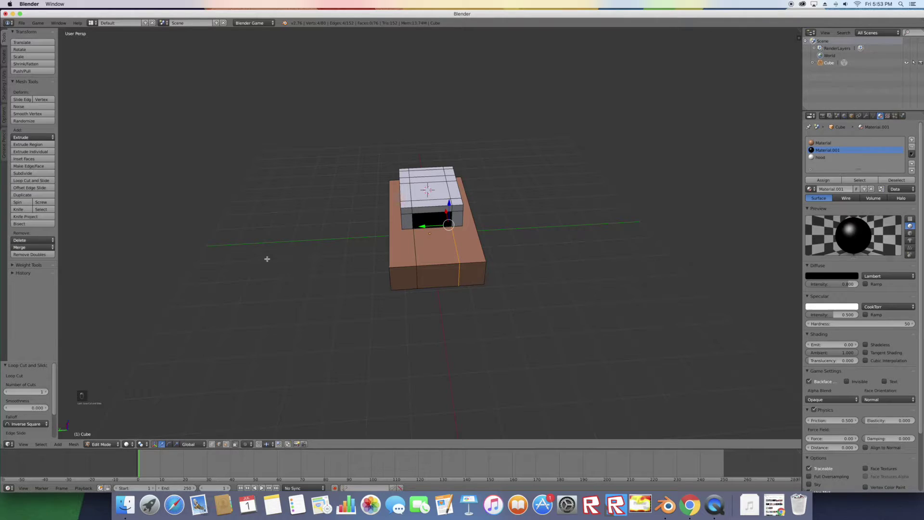
Step: Create a new material with a darker brown diffuse colour and assign it to the middle top strip of the lower body
{"action": "left_click", "coordinate": [154, 444], "text": "shift"}
{"action": "left_click", "coordinate": [226, 444]}
{"action": "right_click", "coordinate": [443, 238]}
{"action": "scroll", "coordinate": [414, 240], "scroll_direction": "right", "scroll_amount": 5}
{"action": "scroll", "coordinate": [415, 241], "scroll_direction": "right", "scroll_amount": 3}
{"action": "scroll", "coordinate": [416, 241], "scroll_direction": "left", "scroll_amount": 6}
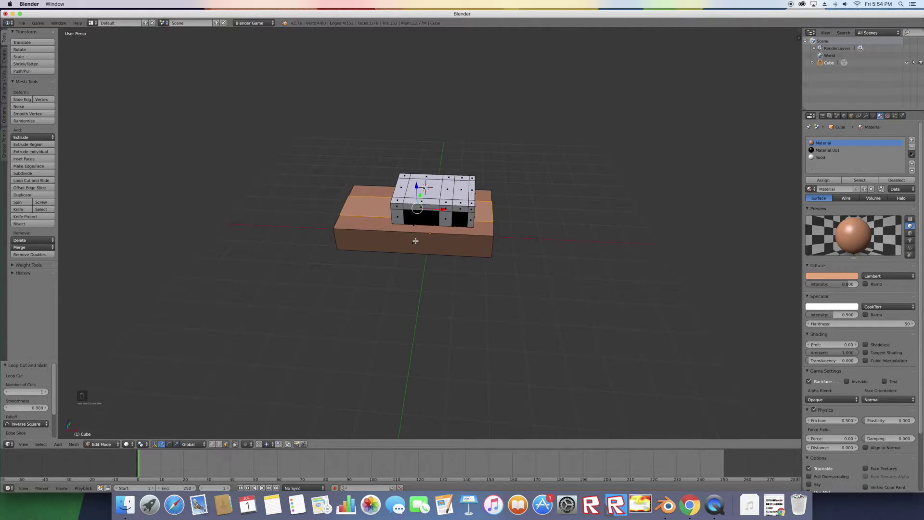
{"action": "middle_click_drag", "start_coordinate": [415, 240], "coordinate": [415, 241]}
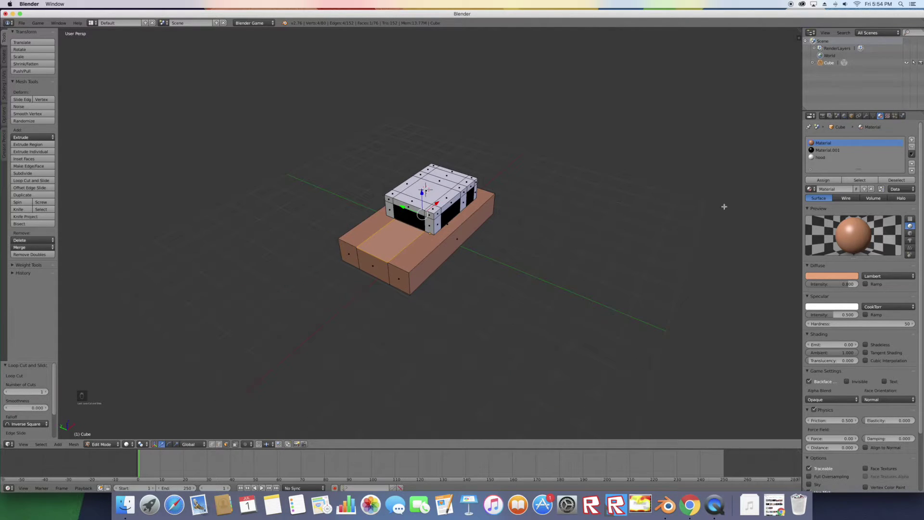
{"action": "left_click", "coordinate": [912, 140]}
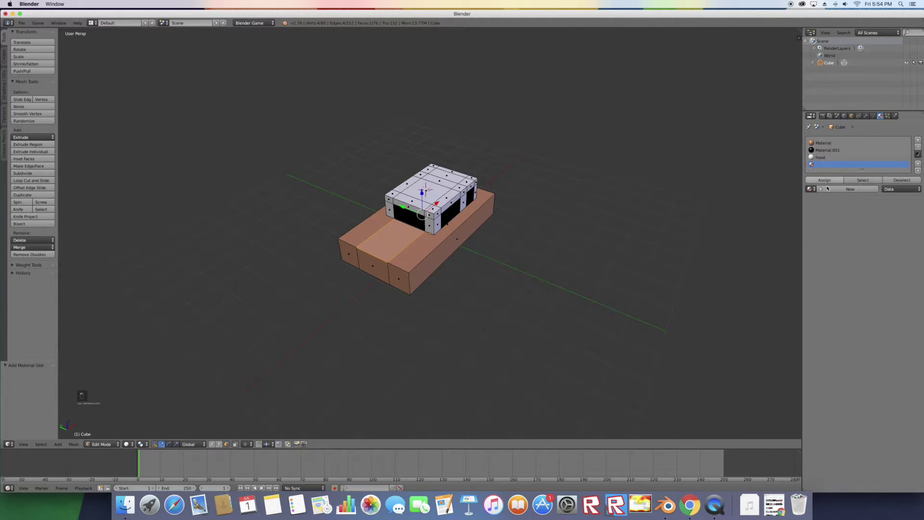
{"action": "left_click", "coordinate": [847, 189]}
{"action": "left_click", "coordinate": [833, 278]}
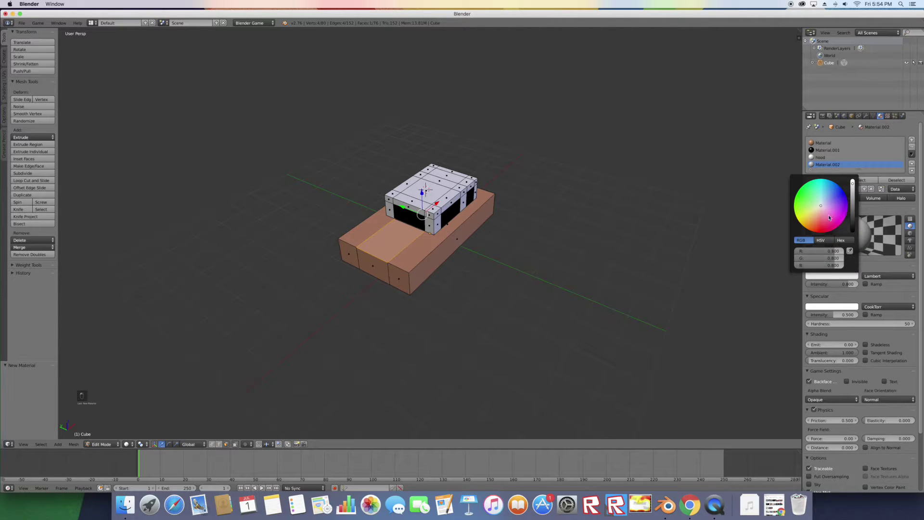
{"action": "left_click_drag", "start_coordinate": [819, 211], "coordinate": [811, 219]}
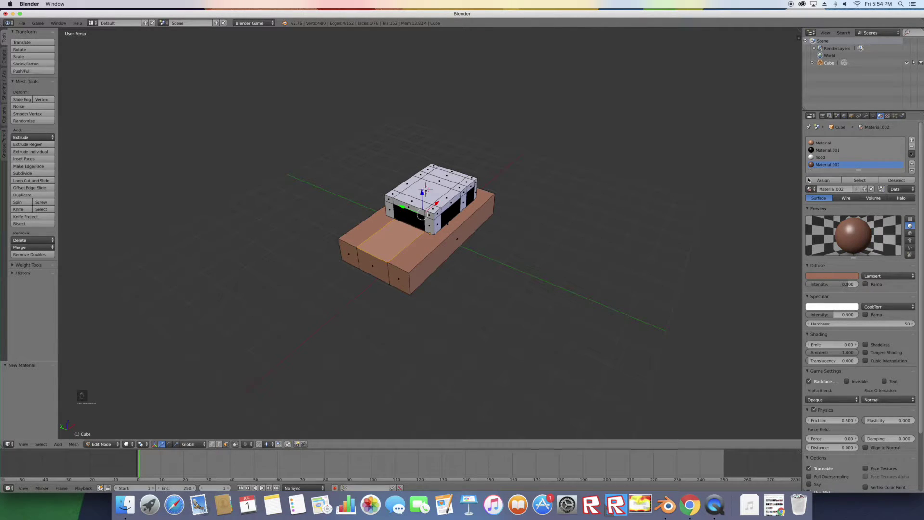
{"action": "left_click", "coordinate": [823, 180]}
Step: Clear the selection and examine the brown centre stripe on the body from the front and the side
{"action": "middle_click_drag", "start_coordinate": [385, 202], "coordinate": [422, 233]}
{"action": "key", "text": "a"}
{"action": "scroll", "coordinate": [422, 232], "scroll_direction": "down", "scroll_amount": 5}
{"action": "scroll", "coordinate": [421, 232], "scroll_direction": "left", "scroll_amount": 8}
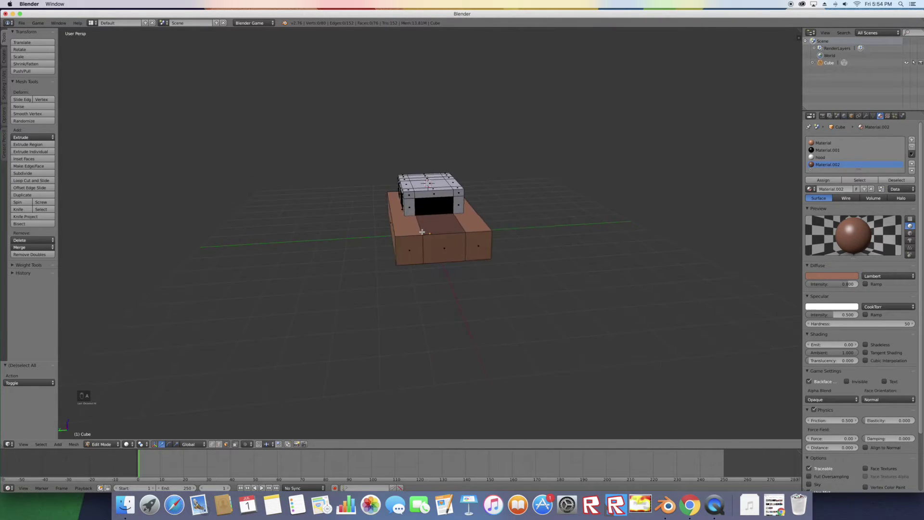
{"action": "scroll", "coordinate": [422, 232], "scroll_direction": "left", "scroll_amount": 6}
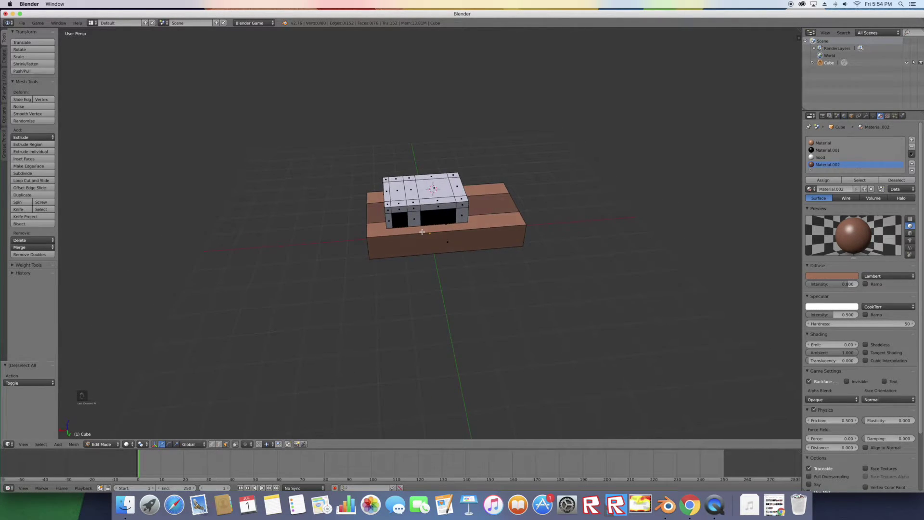
{"action": "scroll", "coordinate": [422, 232], "scroll_direction": "left", "scroll_amount": 6}
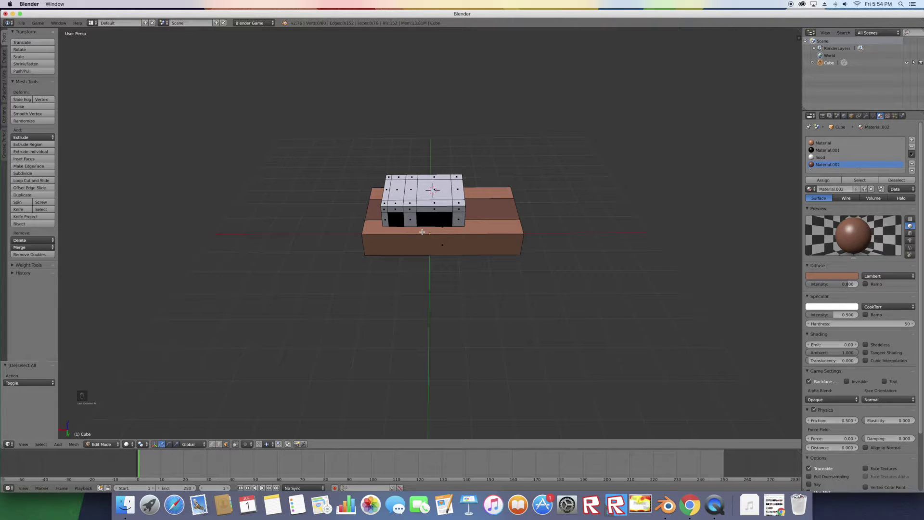
{"action": "left_click", "coordinate": [100, 444]}
{"action": "left_click", "coordinate": [98, 445]}
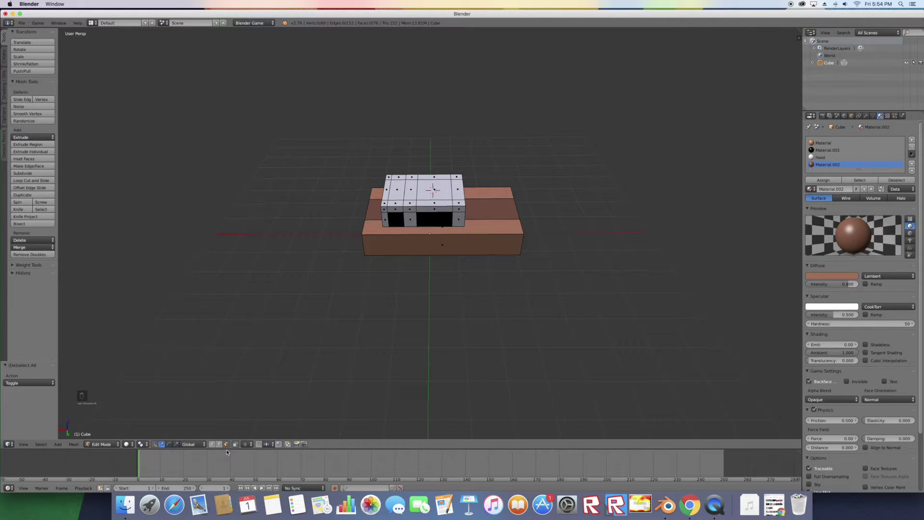
Step: Cut two horizontal edge loops around the lower body near its bottom edge, forming two narrow strips
{"action": "middle_click_drag", "start_coordinate": [383, 250], "coordinate": [387, 258]}
{"action": "key", "text": "KP_Add"}
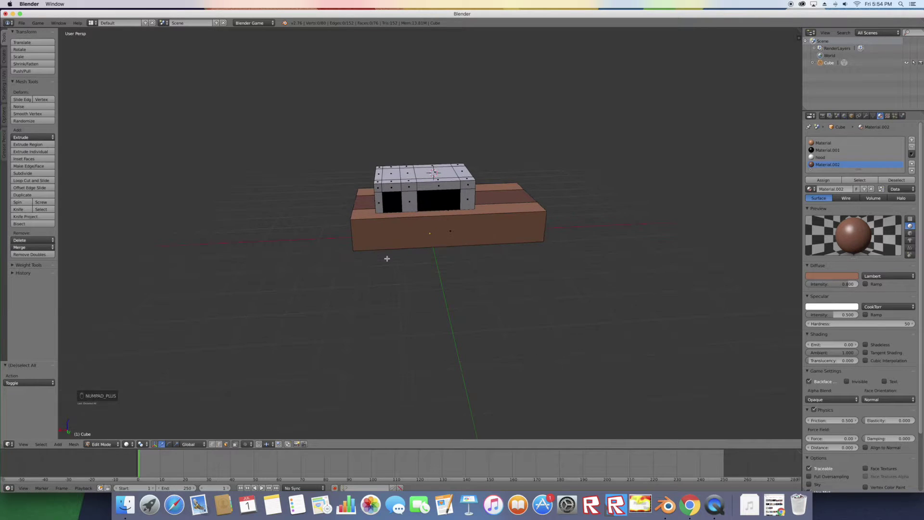
{"action": "key", "text": "KP_Add"}
{"action": "key", "text": "KP_Add"}
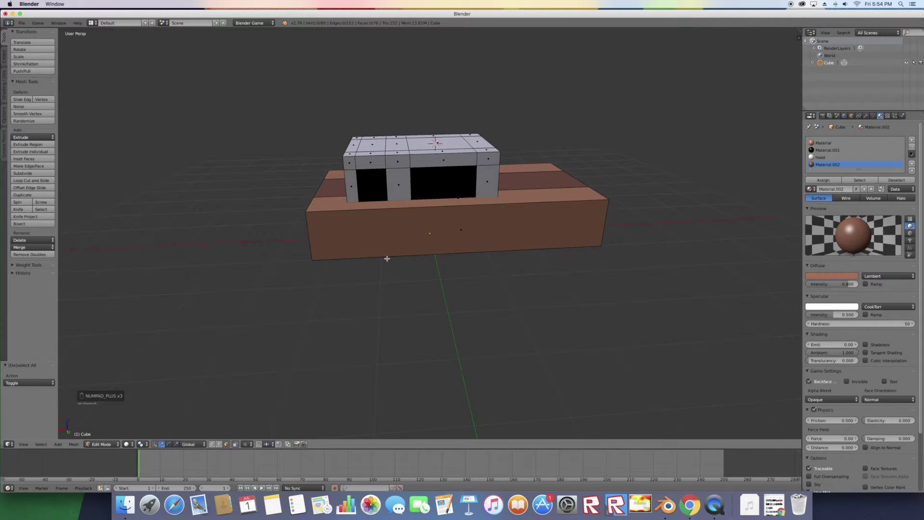
{"action": "key", "text": "space"}
{"action": "left_click", "coordinate": [404, 270]}
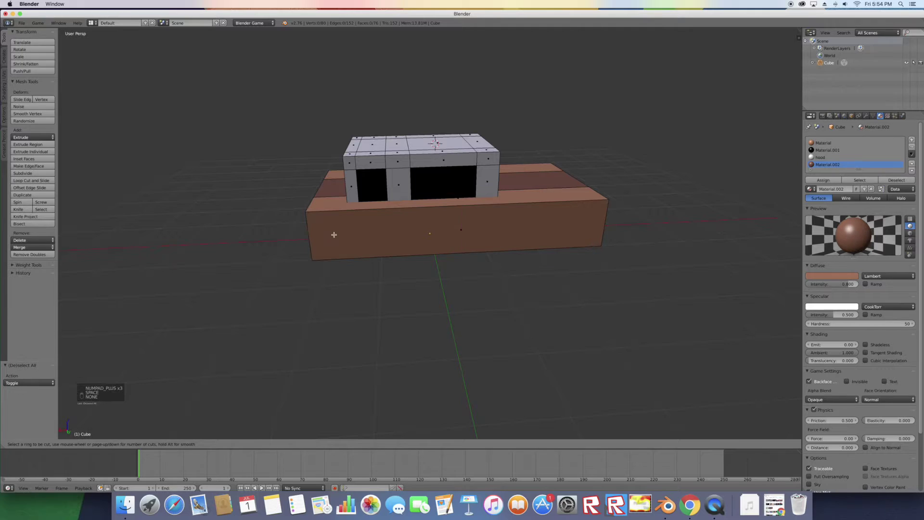
{"action": "left_click", "coordinate": [314, 255]}
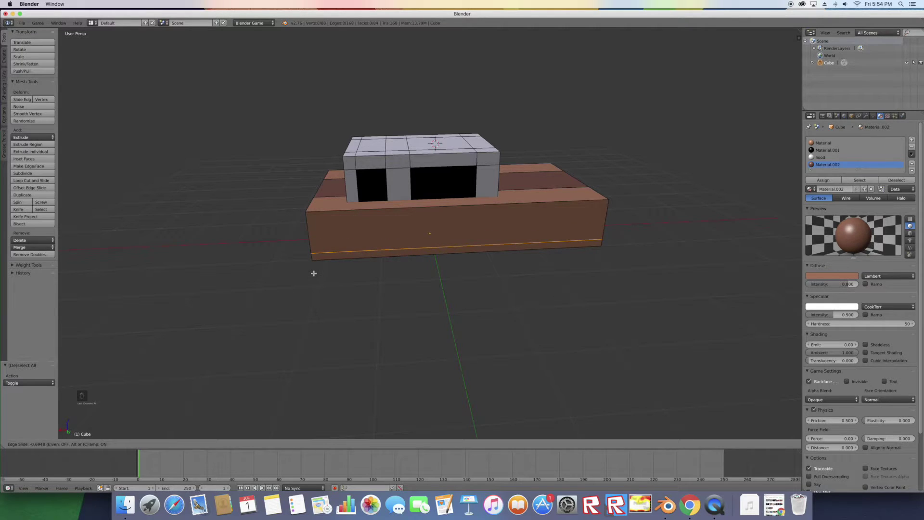
{"action": "left_click", "coordinate": [314, 273]}
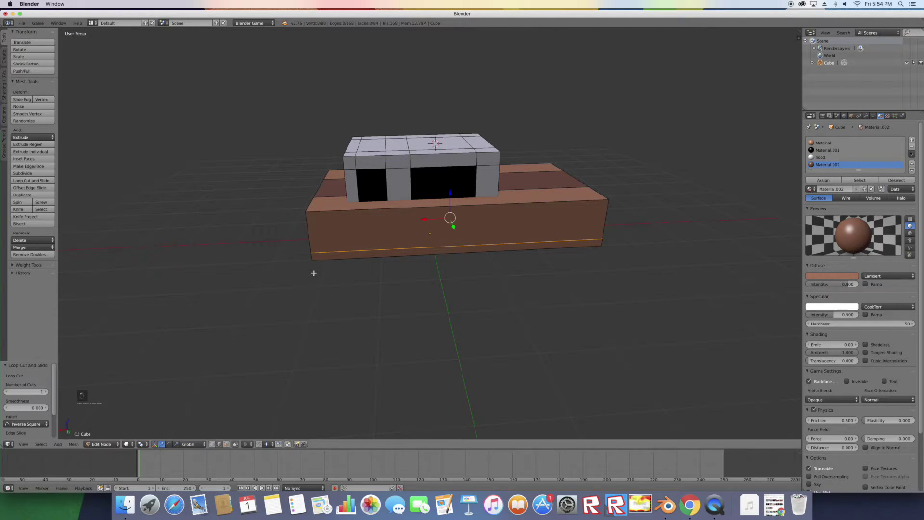
{"action": "key", "text": "space"}
{"action": "key", "text": "Return"}
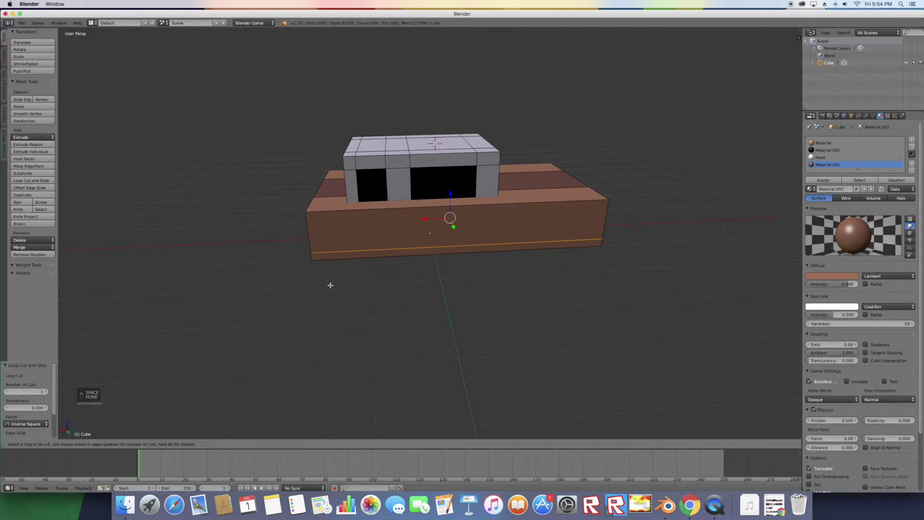
{"action": "left_click", "coordinate": [308, 243]}
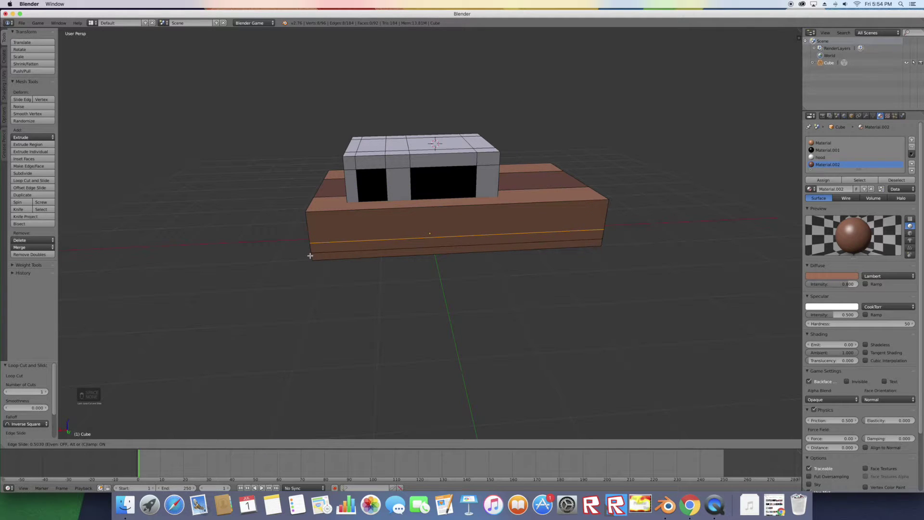
{"action": "left_click", "coordinate": [309, 255]}
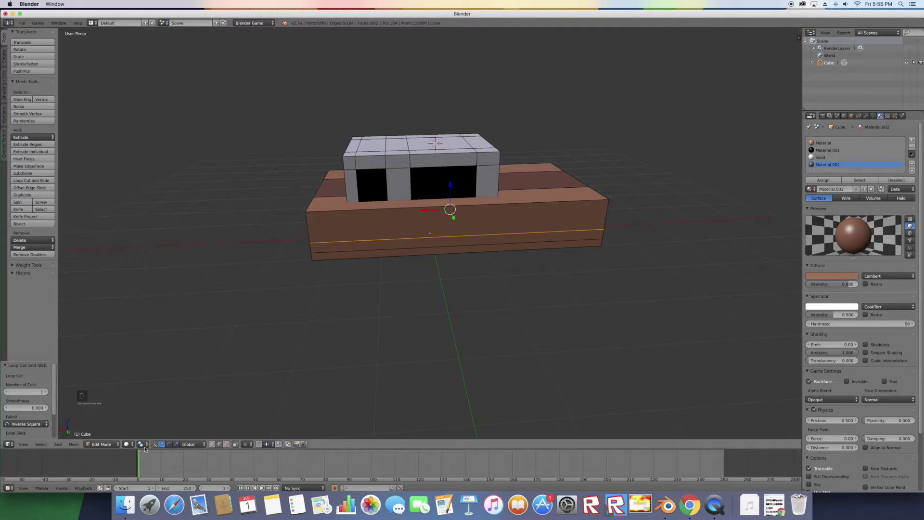
Step: In face selection, assign the brown Material.002 to the upper narrow strip on both long sides of the lower body
{"action": "left_click", "coordinate": [226, 444]}
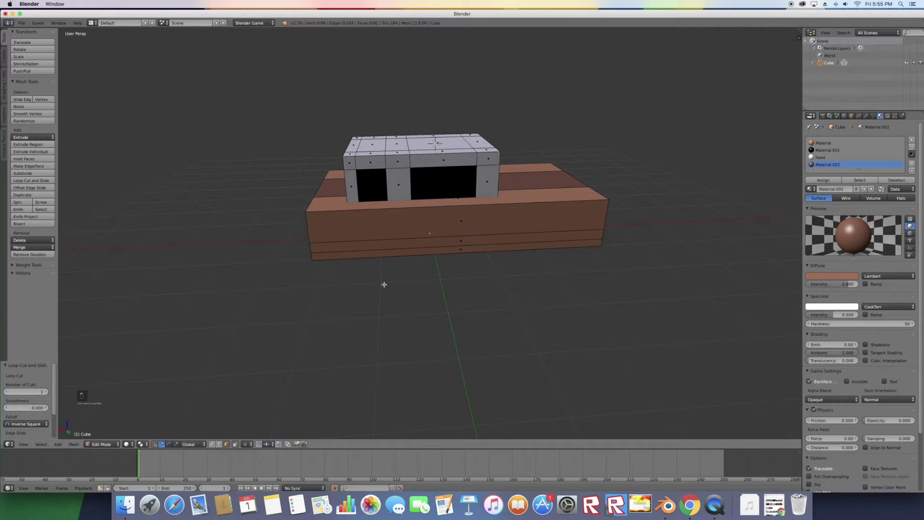
{"action": "right_click", "coordinate": [417, 239]}
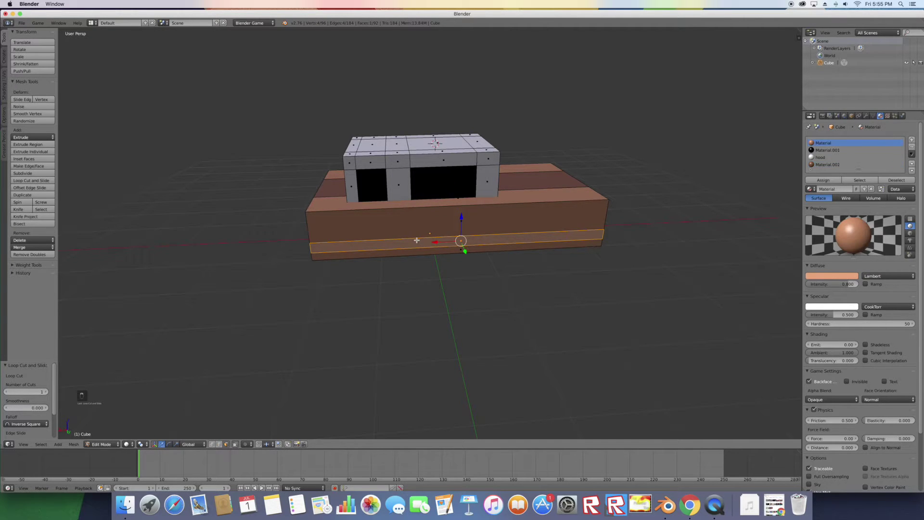
{"action": "left_click", "coordinate": [830, 164]}
{"action": "left_click", "coordinate": [824, 180]}
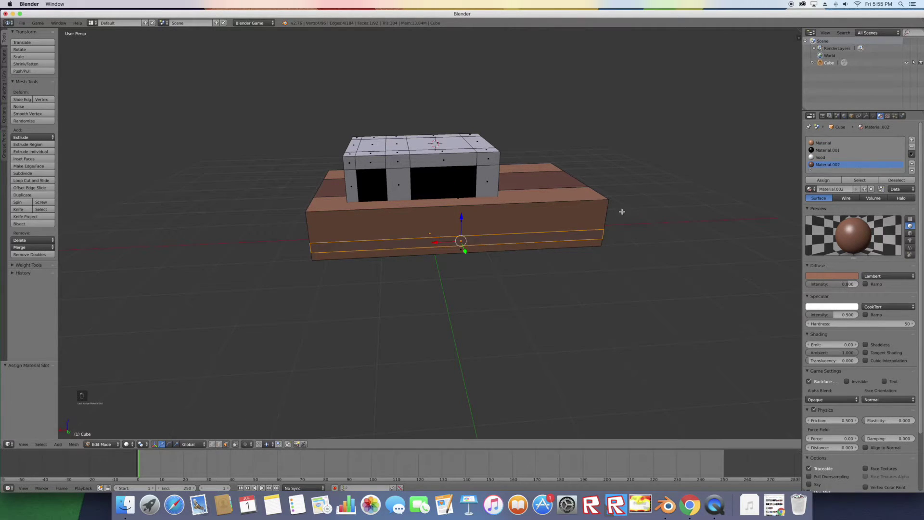
{"action": "scroll", "coordinate": [620, 215], "scroll_direction": "right", "scroll_amount": 5}
{"action": "scroll", "coordinate": [620, 216], "scroll_direction": "right", "scroll_amount": 10}
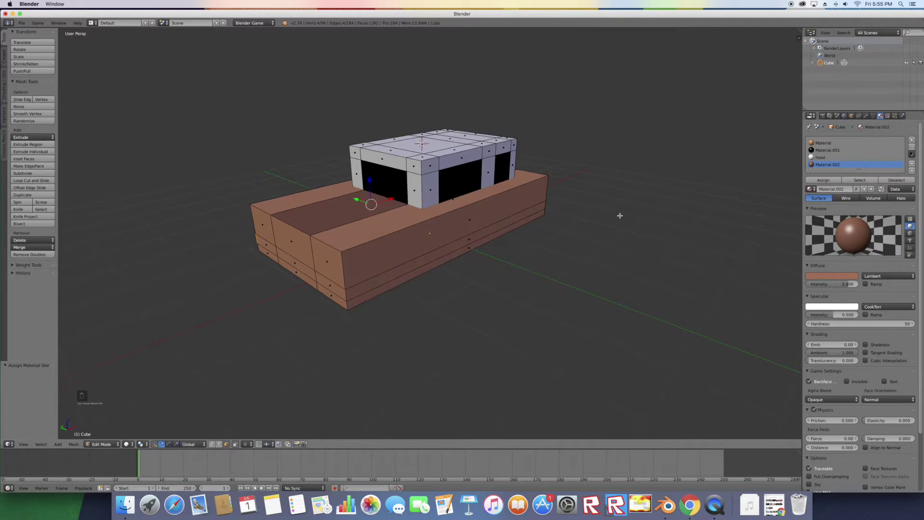
{"action": "right_click", "coordinate": [464, 244]}
{"action": "left_click", "coordinate": [830, 164]}
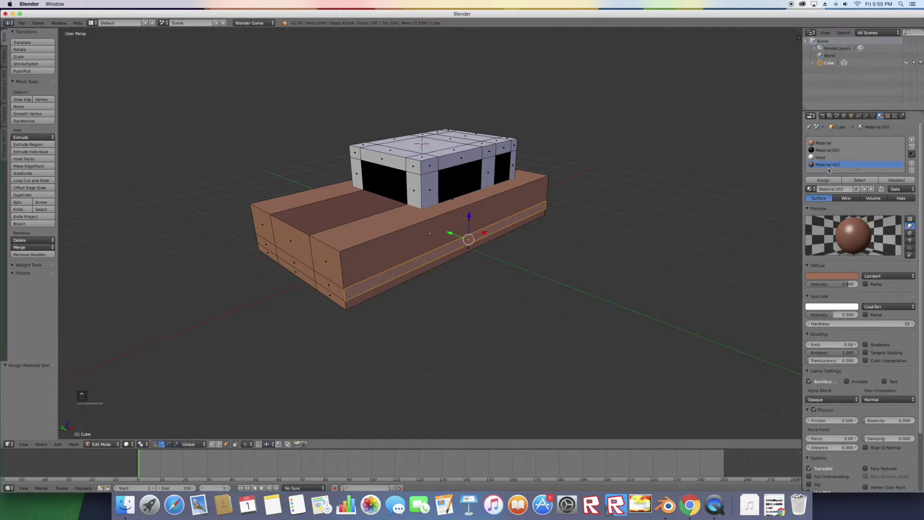
{"action": "left_click", "coordinate": [823, 180]}
Step: Create a new grey material with diffuse intensity 1.000 and assign it to the bottom strip on one long side of the body
{"action": "scroll", "coordinate": [466, 190], "scroll_direction": "right", "scroll_amount": 2}
{"action": "scroll", "coordinate": [459, 200], "scroll_direction": "left", "scroll_amount": 10}
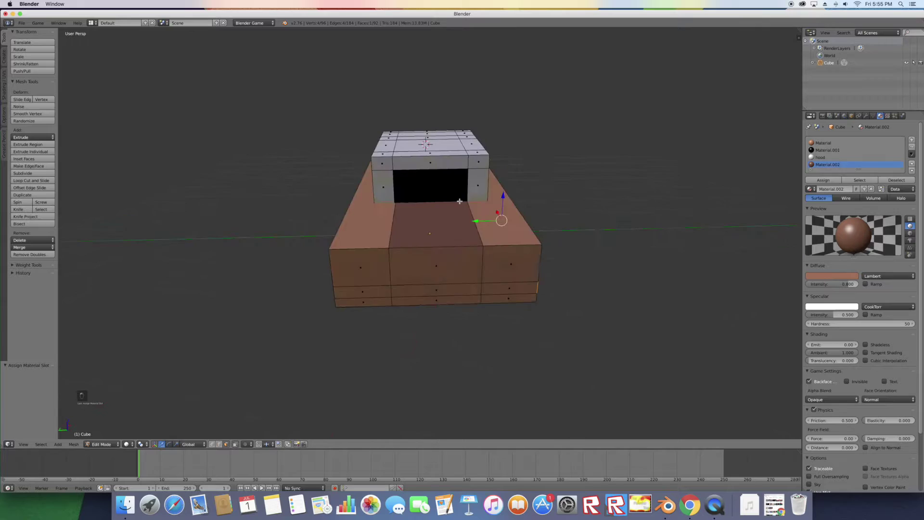
{"action": "scroll", "coordinate": [459, 200], "scroll_direction": "right", "scroll_amount": 2}
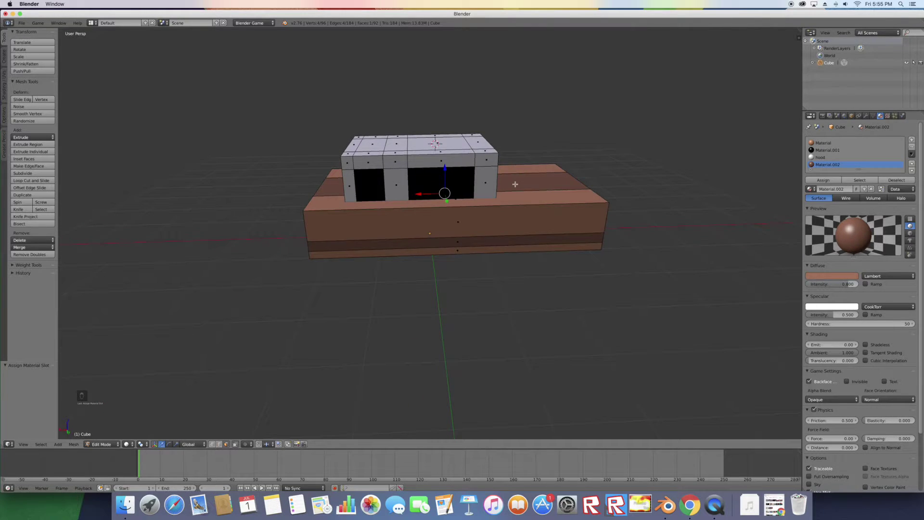
{"action": "scroll", "coordinate": [515, 184], "scroll_direction": "left", "scroll_amount": 2}
{"action": "scroll", "coordinate": [514, 184], "scroll_direction": "up", "scroll_amount": 1}
{"action": "scroll", "coordinate": [501, 193], "scroll_direction": "down", "scroll_amount": 3}
{"action": "scroll", "coordinate": [501, 193], "scroll_direction": "down", "scroll_amount": 3}
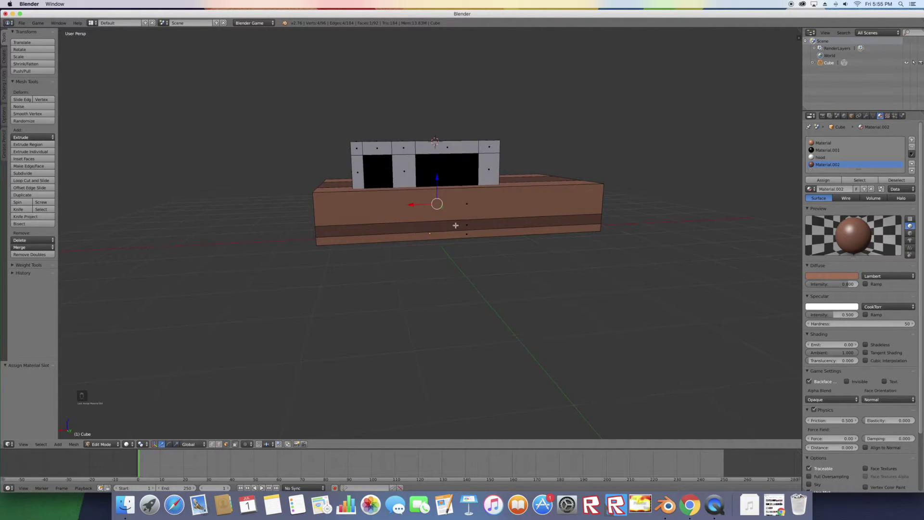
{"action": "right_click", "coordinate": [396, 240]}
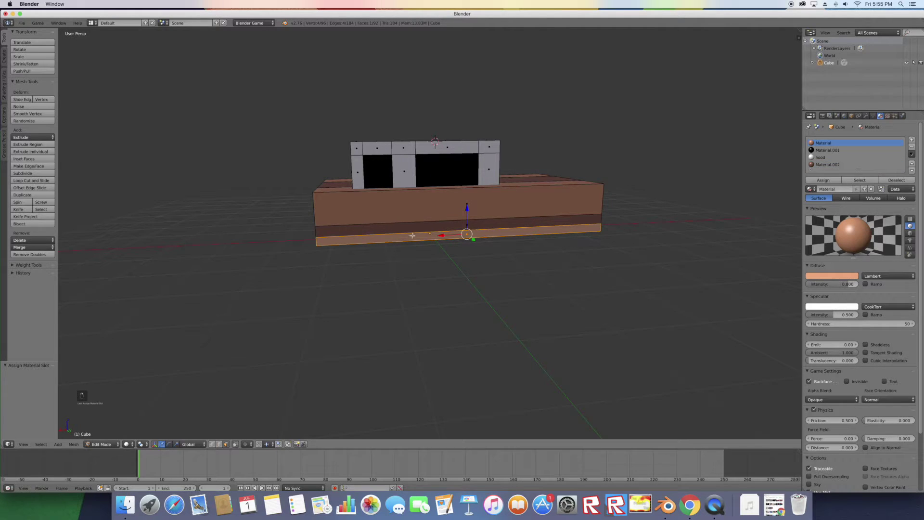
{"action": "left_click", "coordinate": [911, 140]}
{"action": "left_click", "coordinate": [837, 194]}
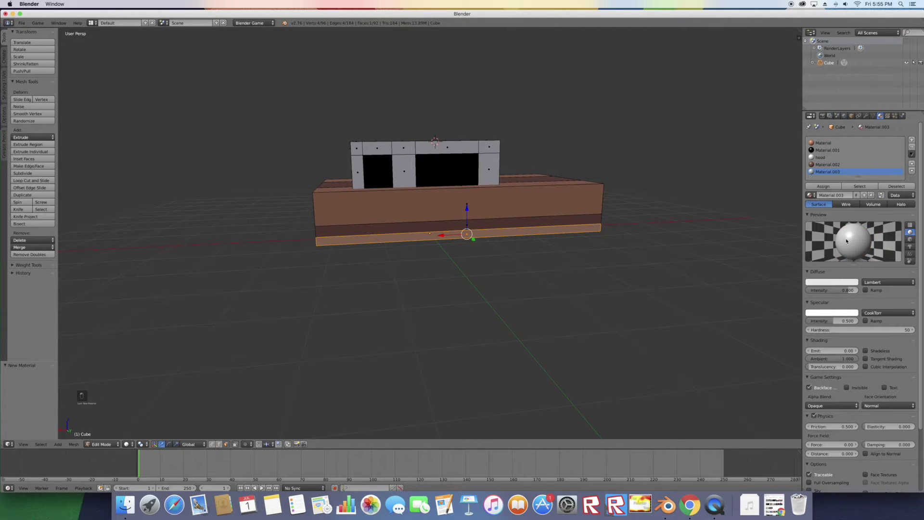
{"action": "left_click", "coordinate": [828, 283]}
{"action": "left_click_drag", "start_coordinate": [852, 214], "coordinate": [852, 211]}
{"action": "left_click_drag", "start_coordinate": [848, 291], "coordinate": [861, 290]}
{"action": "left_click", "coordinate": [823, 186]}
Step: Assign the grey Material.003 to the bottom strip on the opposite long side of the body
{"action": "middle_click_drag", "start_coordinate": [600, 210], "coordinate": [601, 215]}
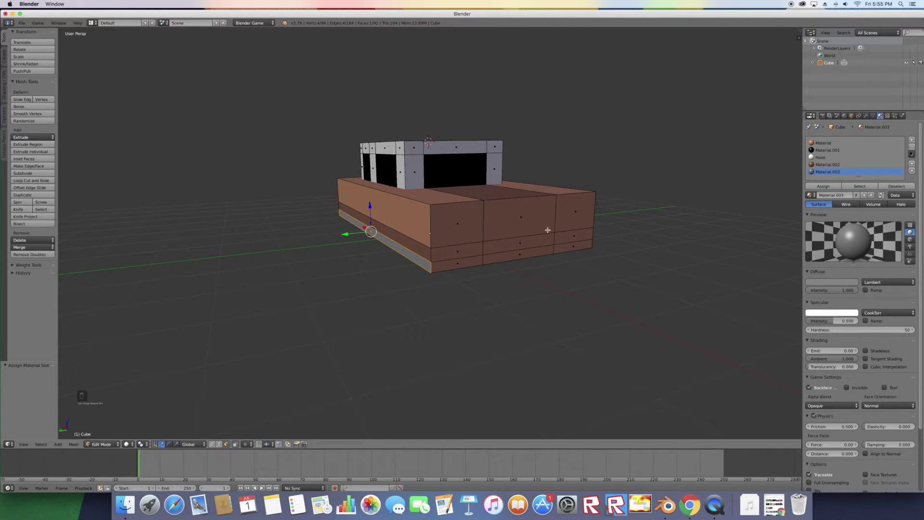
{"action": "middle_click_drag", "start_coordinate": [510, 243], "coordinate": [511, 245]}
{"action": "right_click", "coordinate": [472, 245]}
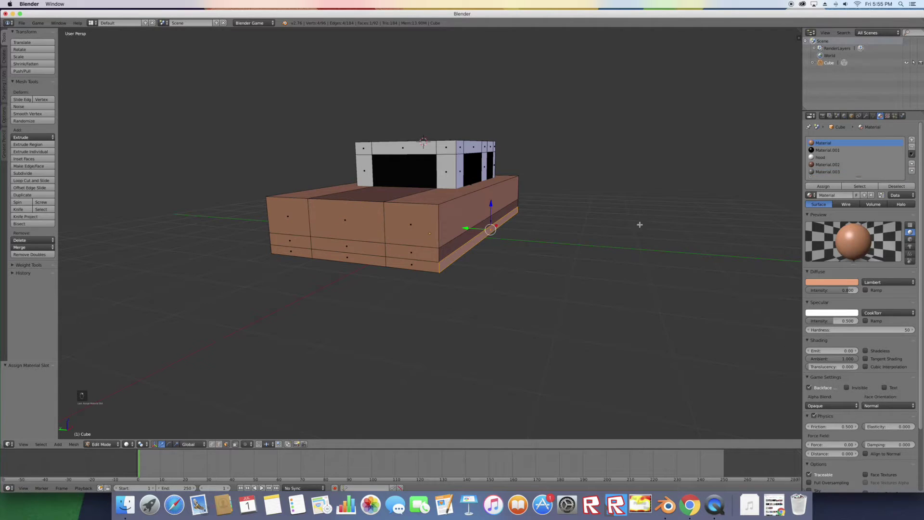
{"action": "left_click", "coordinate": [827, 171]}
{"action": "left_click", "coordinate": [823, 186]}
Step: Assign the brown Material.002 to the three upper narrow strip faces on the body's front end
{"action": "middle_click_drag", "start_coordinate": [724, 208], "coordinate": [722, 205]}
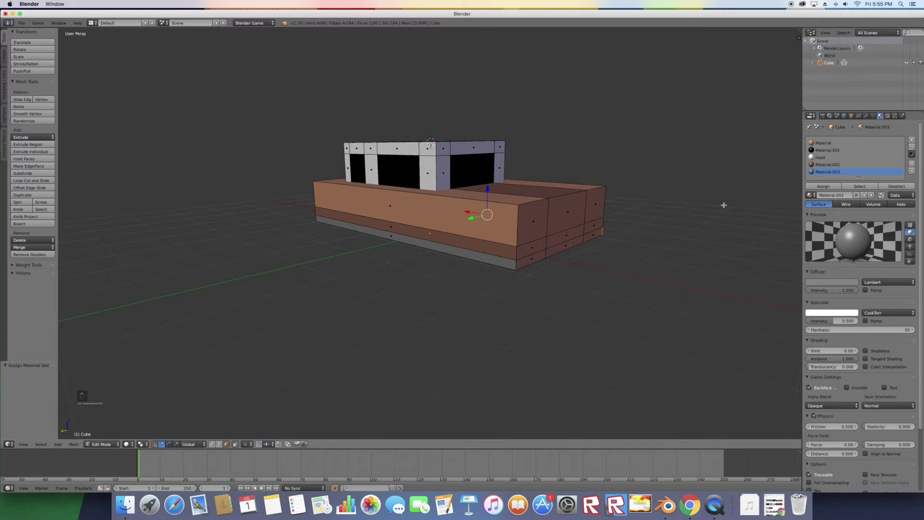
{"action": "right_click", "coordinate": [533, 248]}
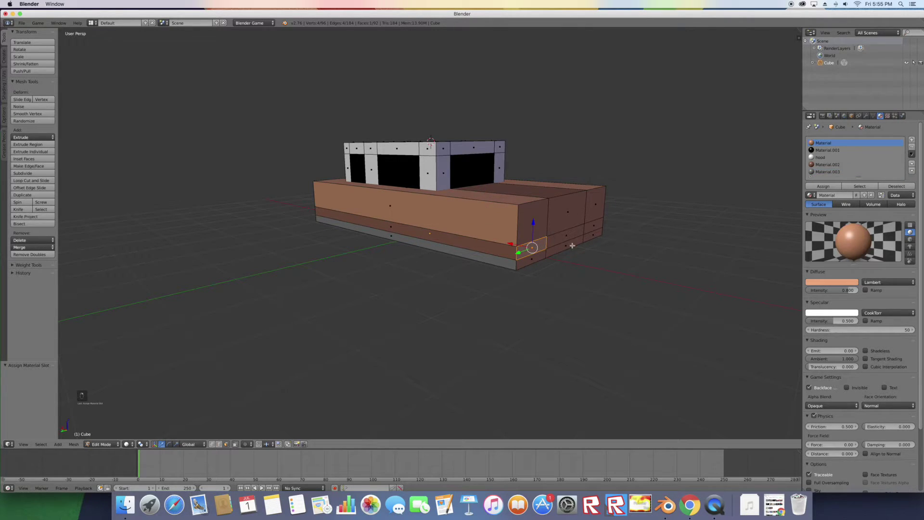
{"action": "right_click", "coordinate": [566, 240], "text": "shift"}
{"action": "right_click", "coordinate": [593, 226], "text": "shift"}
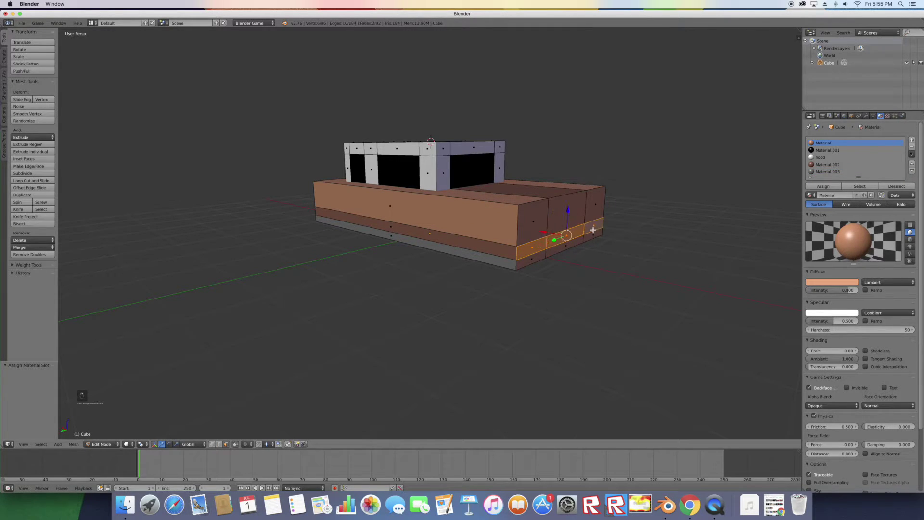
{"action": "left_click", "coordinate": [837, 165]}
{"action": "left_click", "coordinate": [823, 186]}
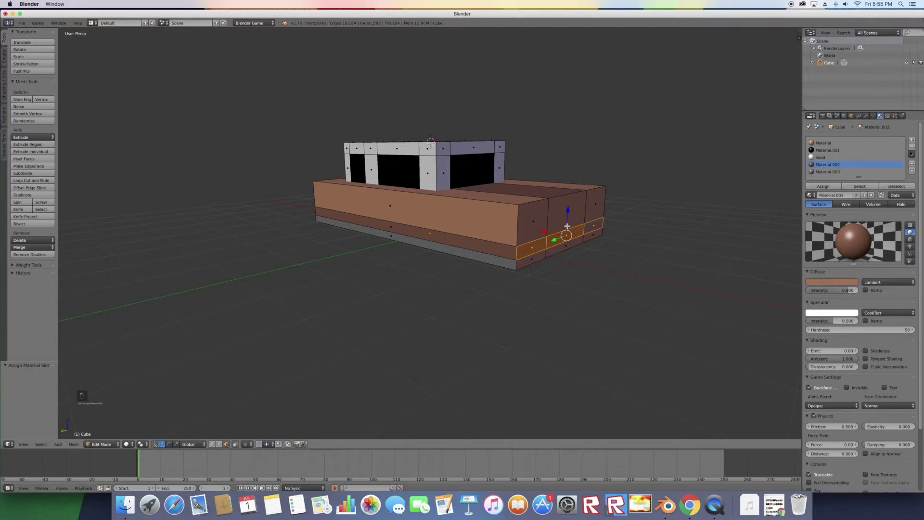
Step: Assign the grey Material.003 to the three bottom strip faces on the body's front end
{"action": "right_click", "coordinate": [523, 261]}
{"action": "right_click", "coordinate": [580, 245], "text": "shift"}
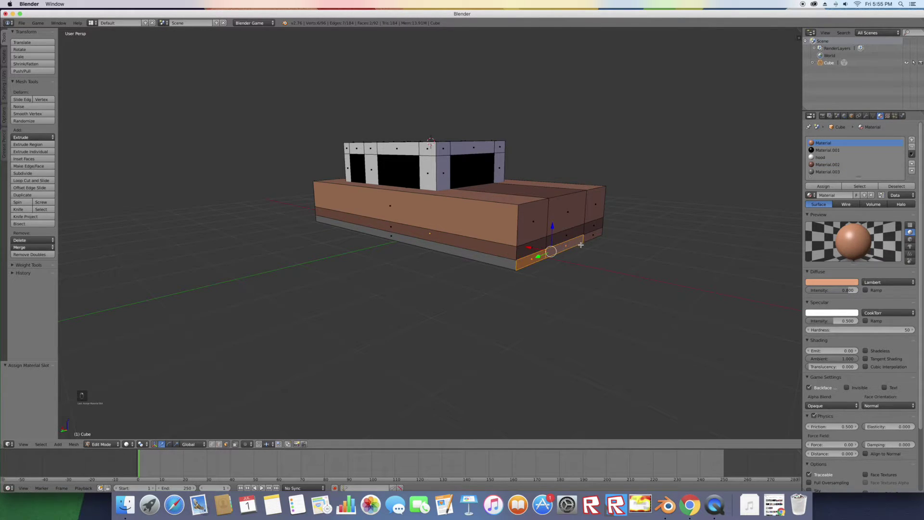
{"action": "right_click", "coordinate": [596, 236], "text": "shift"}
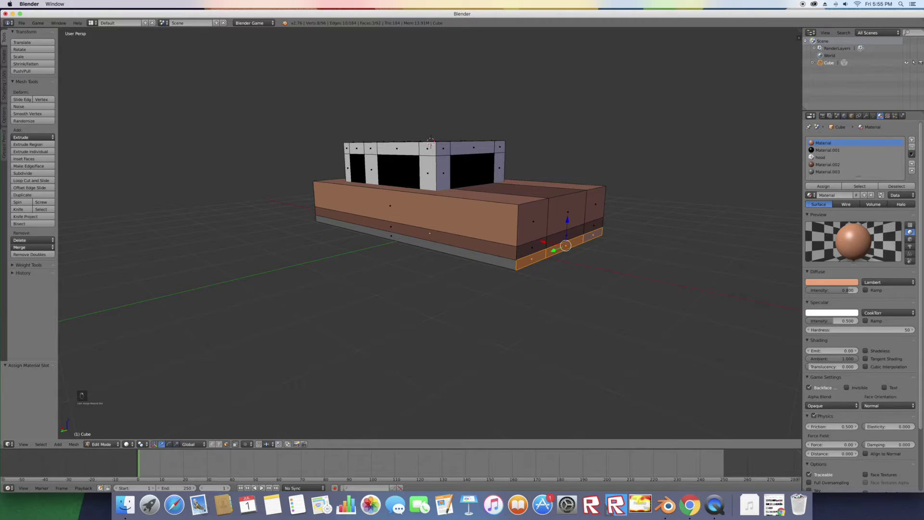
{"action": "left_click", "coordinate": [832, 172]}
{"action": "left_click", "coordinate": [826, 186]}
Step: Assign the brown Material.002 to the three upper narrow strip faces on the body's rear end
{"action": "middle_click_drag", "start_coordinate": [692, 218], "coordinate": [677, 219]}
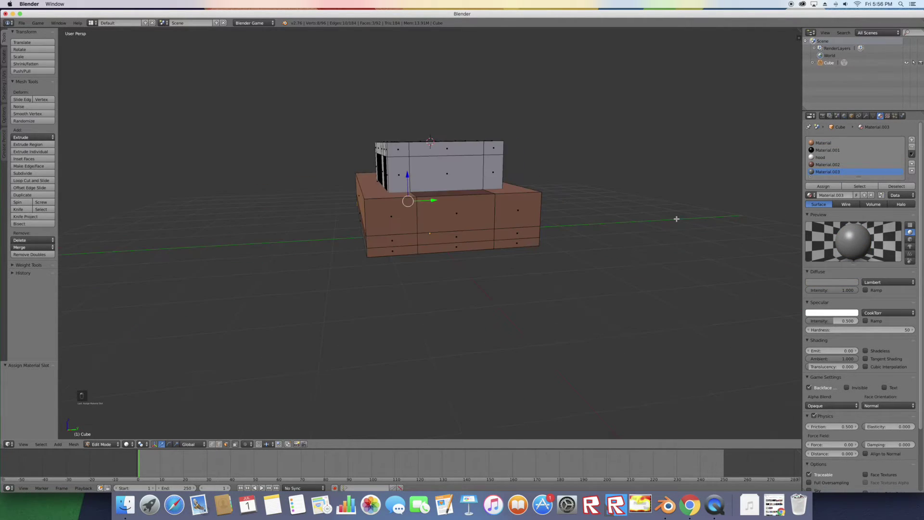
{"action": "right_click", "coordinate": [374, 245]}
{"action": "right_click", "coordinate": [447, 236], "text": "shift"}
{"action": "right_click", "coordinate": [504, 230], "text": "shift"}
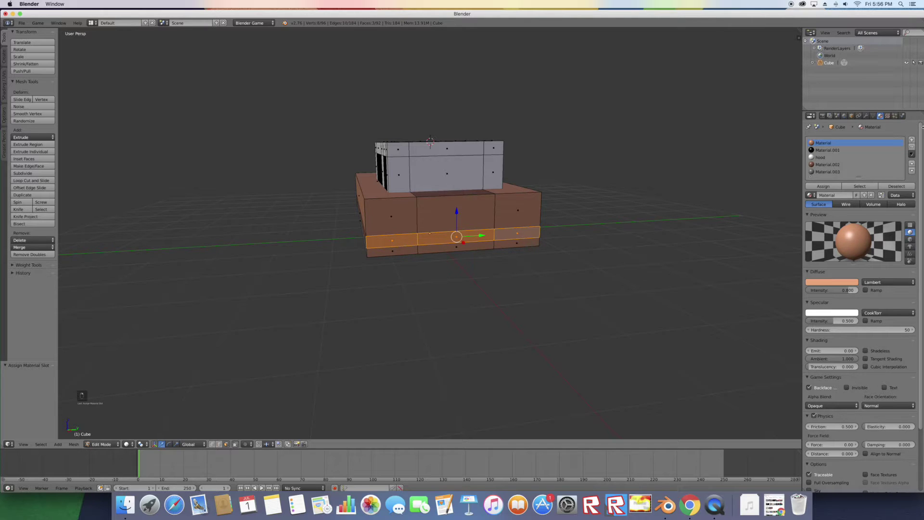
{"action": "left_click", "coordinate": [828, 165]}
{"action": "left_click", "coordinate": [823, 186]}
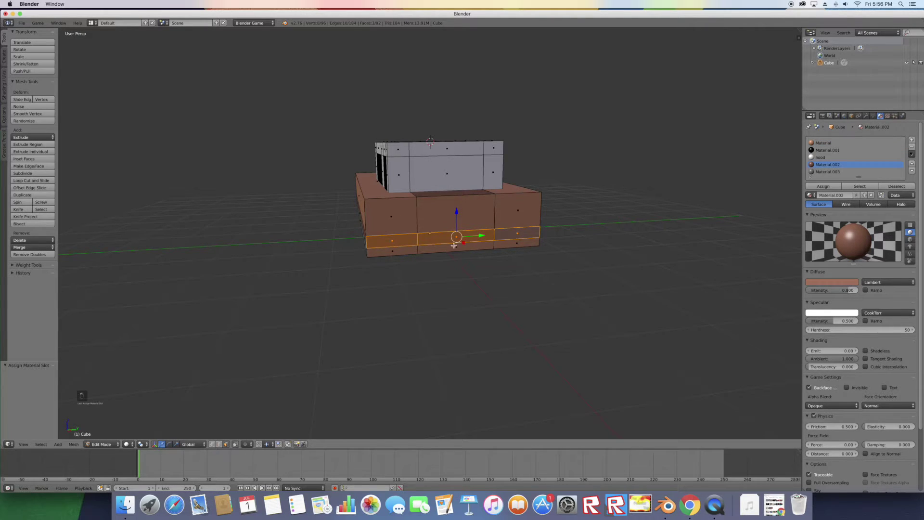
Step: Assign the grey Material.003 to the three bottom strip faces on the body's rear end
{"action": "right_click", "coordinate": [516, 244]}
{"action": "right_click", "coordinate": [450, 250], "text": "shift"}
{"action": "right_click", "coordinate": [404, 252], "text": "shift"}
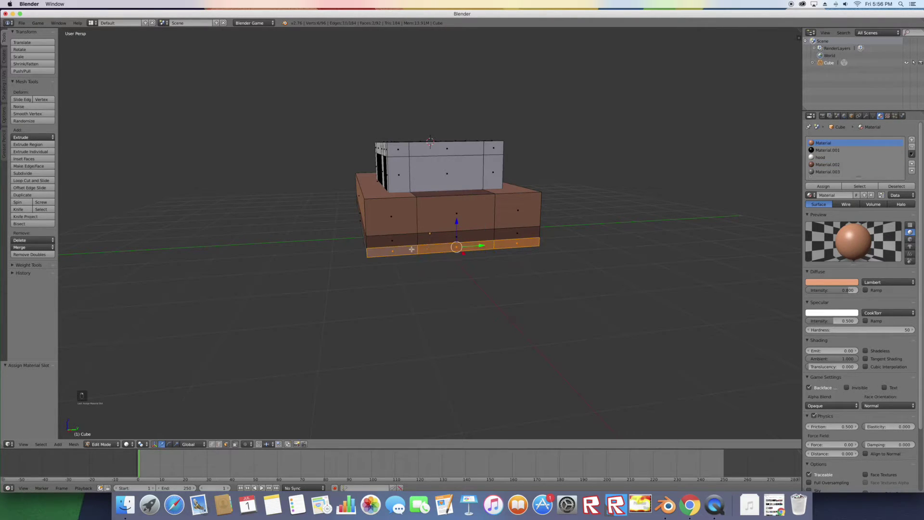
{"action": "left_click", "coordinate": [830, 172]}
{"action": "left_click", "coordinate": [823, 186]}
Step: Add a vertical loop cut across the car body and slide it about 0.86 toward the rear end
{"action": "middle_click_drag", "start_coordinate": [722, 197], "coordinate": [679, 207]}
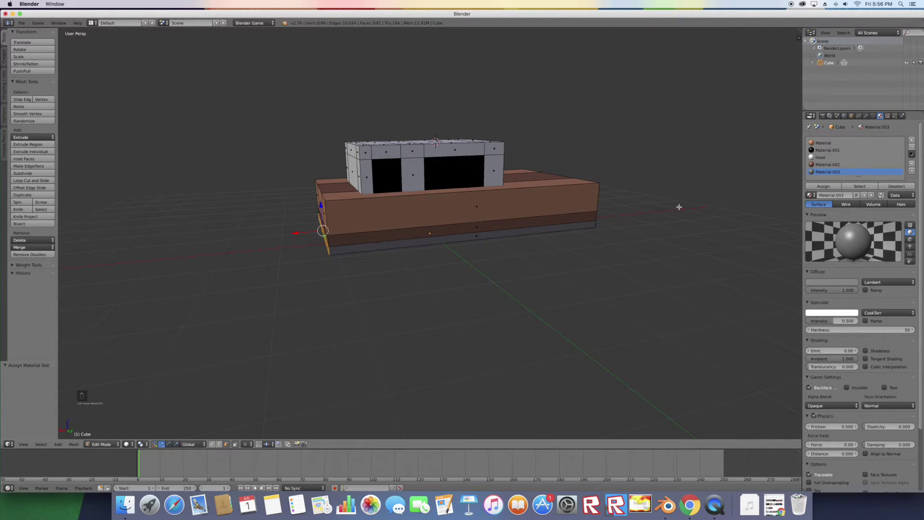
{"action": "key", "text": "space"}
{"action": "key", "text": "Return"}
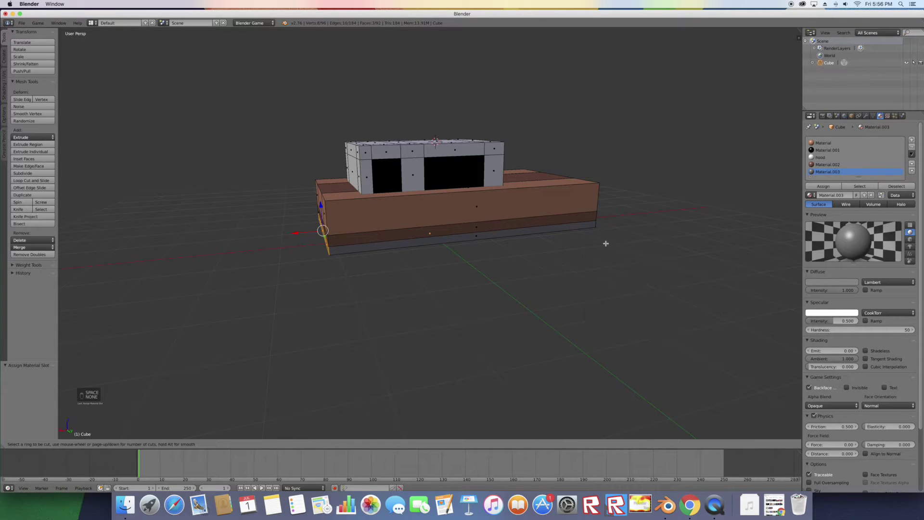
{"action": "left_click", "coordinate": [368, 238]}
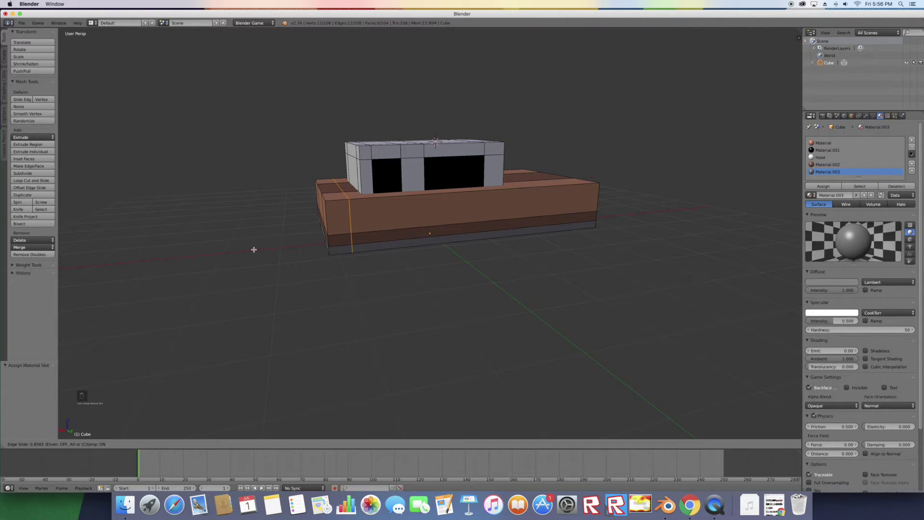
{"action": "left_click", "coordinate": [253, 248]}
Step: Add a horizontal loop cut around the salmon body band, slid down about 0.65 to sit just above the brown stripe
{"action": "key", "text": "space"}
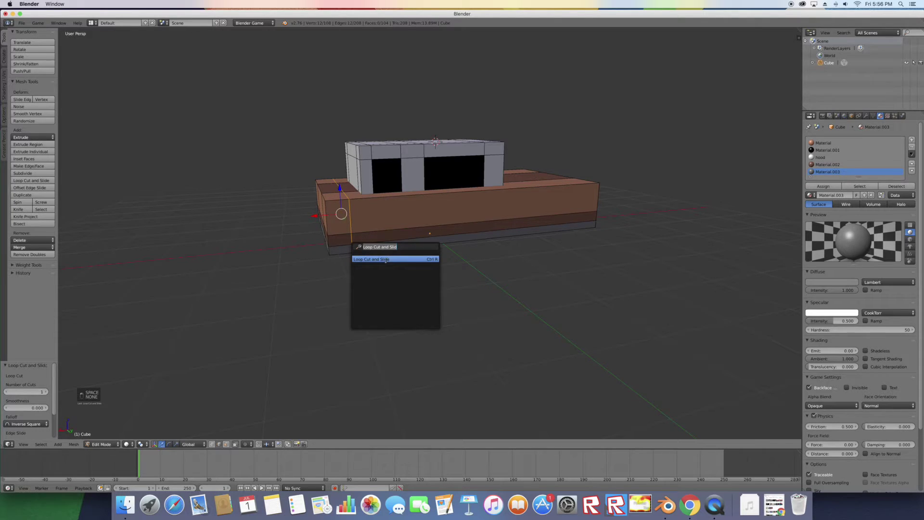
{"action": "left_click", "coordinate": [386, 259]}
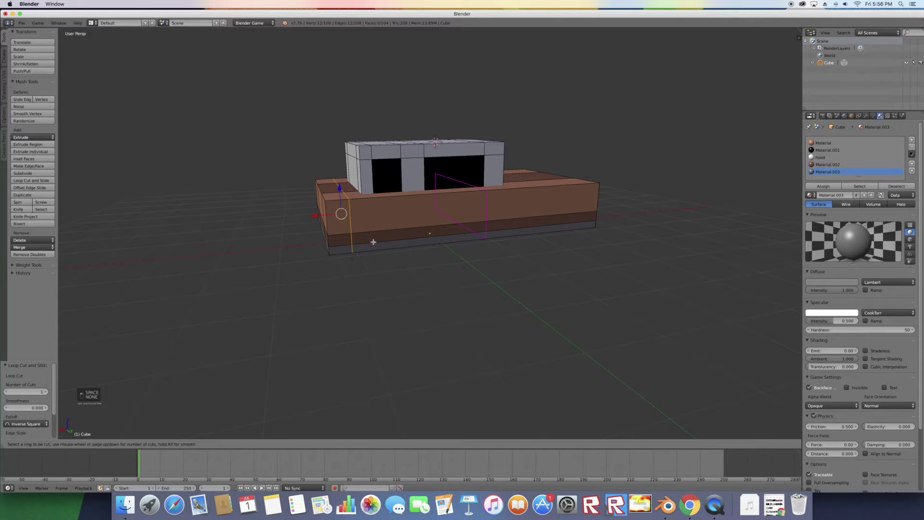
{"action": "left_click", "coordinate": [339, 224]}
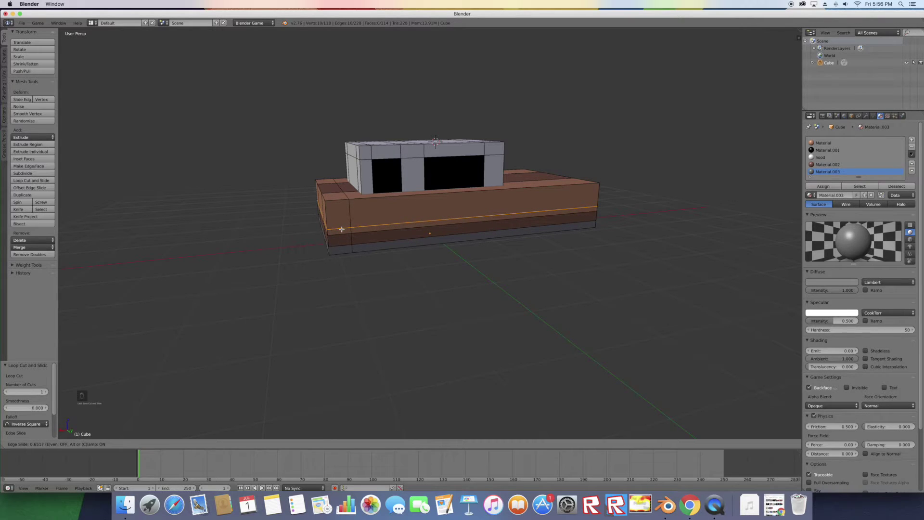
{"action": "left_click", "coordinate": [342, 230]}
Step: Add a second vertical loop cut a little forward of the rear one to mark the rear wheel's width
{"action": "key", "text": "space"}
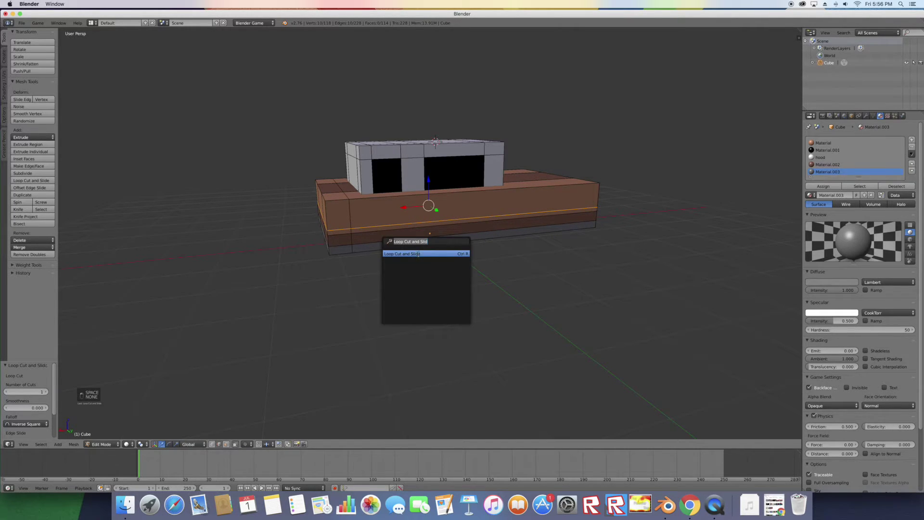
{"action": "left_click", "coordinate": [418, 254]}
{"action": "left_click", "coordinate": [391, 241]}
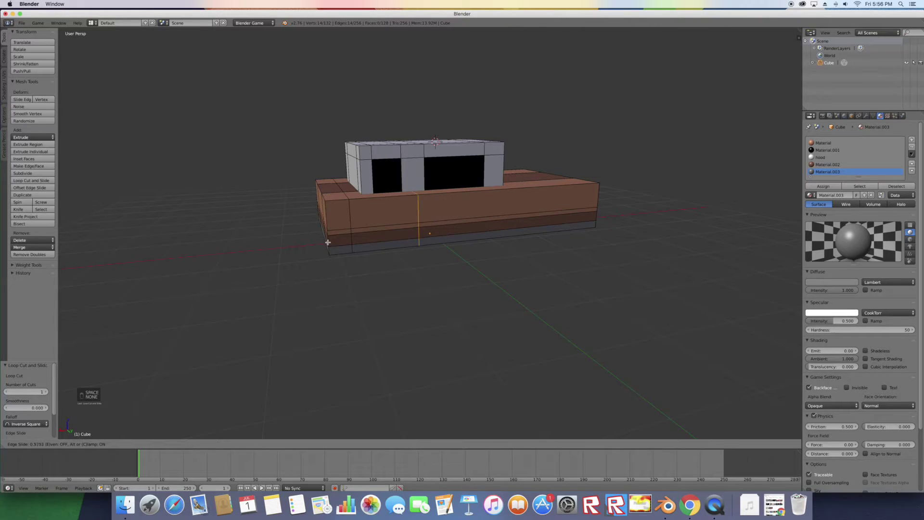
{"action": "left_click", "coordinate": [302, 243]}
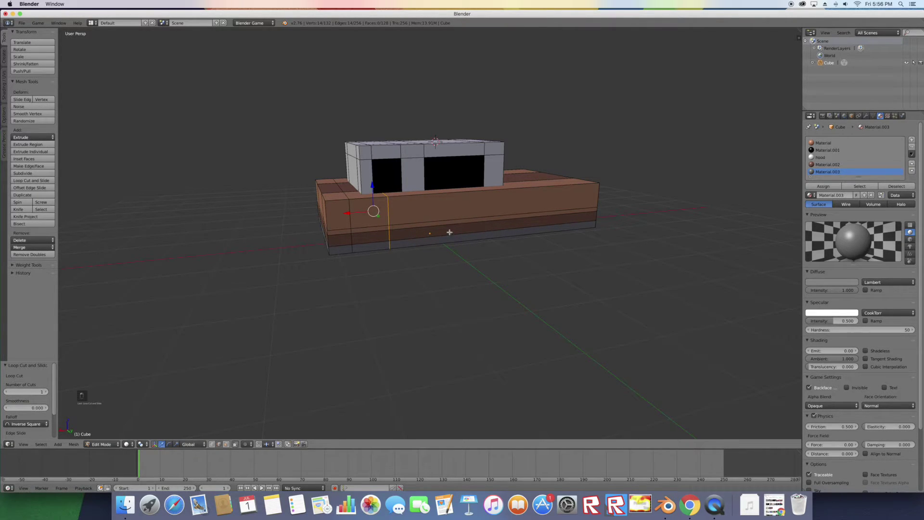
Step: Add two vertical loop cuts near the body's front end to mark the front wheel's width
{"action": "key", "text": "space"}
{"action": "key", "text": "Return"}
{"action": "left_click", "coordinate": [565, 215]}
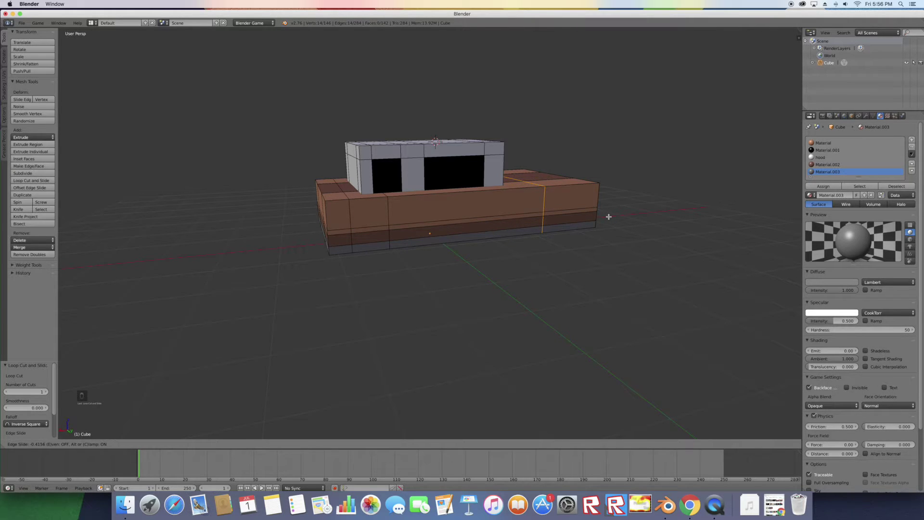
{"action": "left_click", "coordinate": [609, 217]}
{"action": "key", "text": "space"}
{"action": "left_click", "coordinate": [630, 230]}
{"action": "left_click", "coordinate": [586, 219]}
{"action": "left_click", "coordinate": [587, 220]}
{"action": "middle_click_drag", "start_coordinate": [586, 220], "coordinate": [554, 229]}
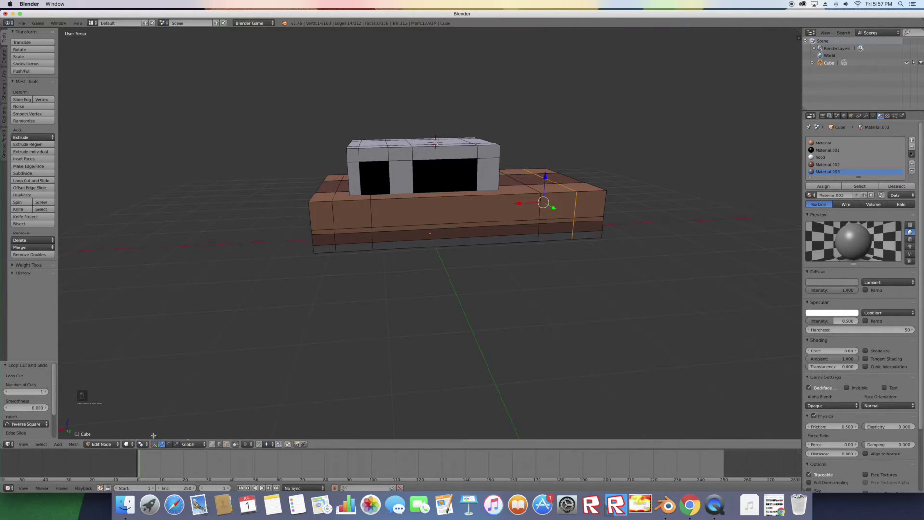
Step: Split the rear wheel section into three columns with two more vertical loop cuts
{"action": "left_click", "coordinate": [229, 445]}
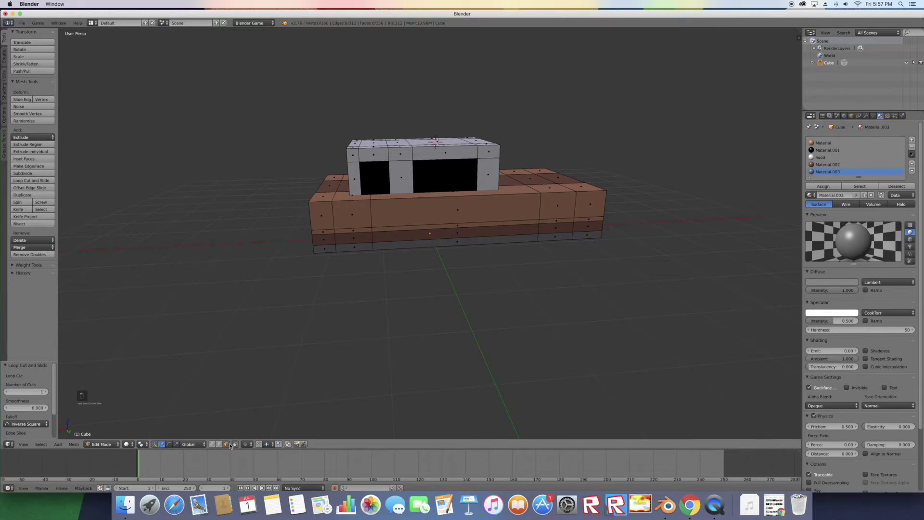
{"action": "right_click", "coordinate": [340, 231]}
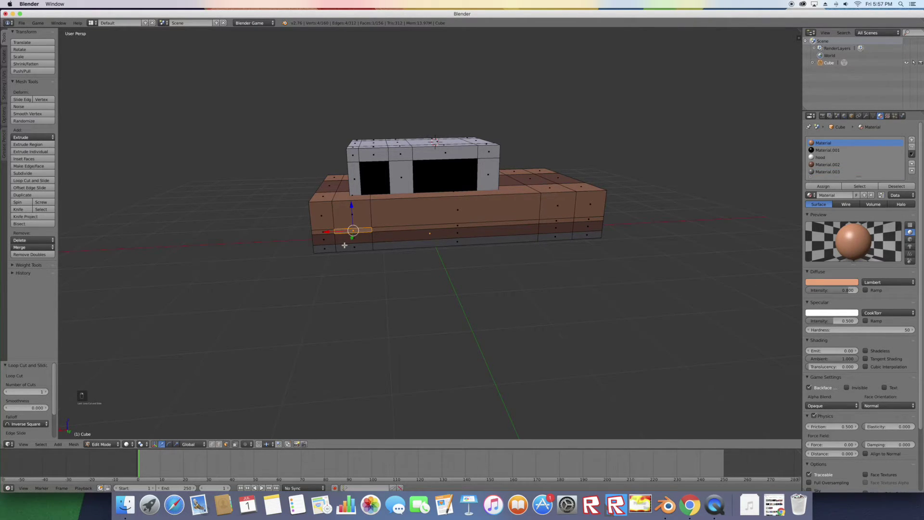
{"action": "scroll", "coordinate": [345, 246], "scroll_direction": "down", "scroll_amount": 2}
{"action": "key", "text": "space"}
{"action": "left_click", "coordinate": [377, 255]}
{"action": "left_click", "coordinate": [350, 229]}
{"action": "left_click", "coordinate": [343, 232]}
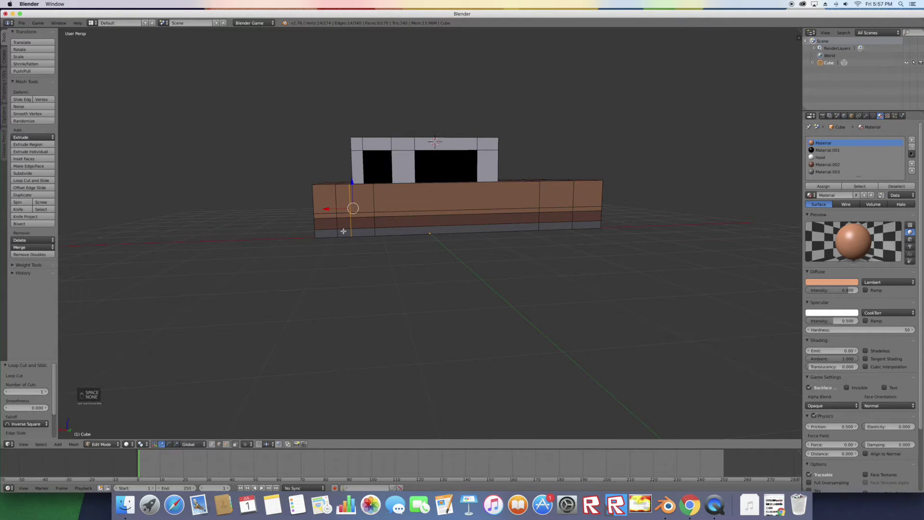
{"action": "key", "text": "space"}
{"action": "key", "text": "Return"}
{"action": "left_click", "coordinate": [358, 233]}
{"action": "left_click", "coordinate": [357, 234]}
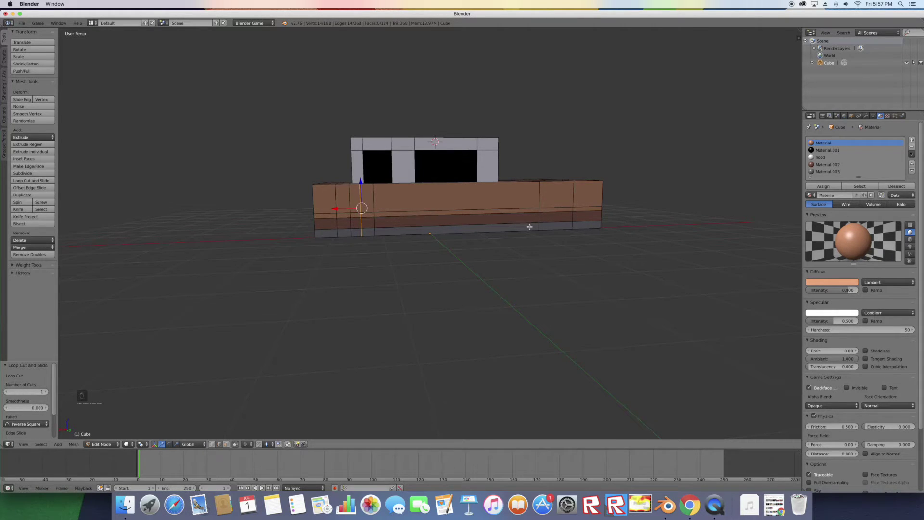
Step: Split the front wheel section into three columns with two more vertical loop cuts
{"action": "key", "text": "space"}
{"action": "key", "text": "Return"}
{"action": "left_click", "coordinate": [554, 222]}
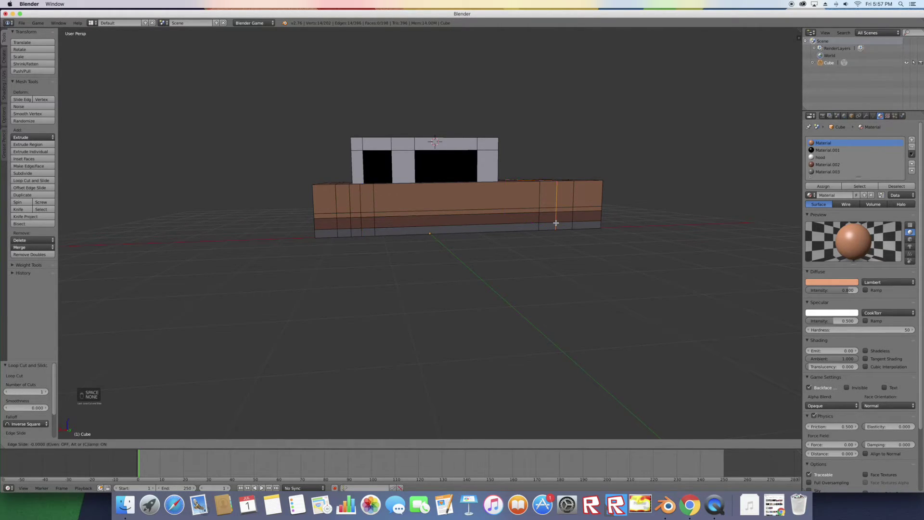
{"action": "left_click", "coordinate": [551, 224]}
{"action": "key", "text": "space"}
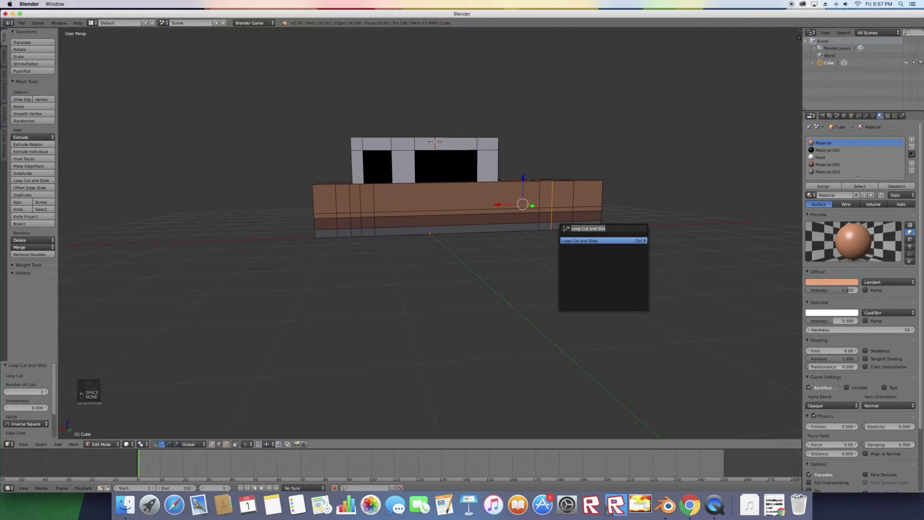
{"action": "key", "text": "Return"}
{"action": "left_click", "coordinate": [566, 228]}
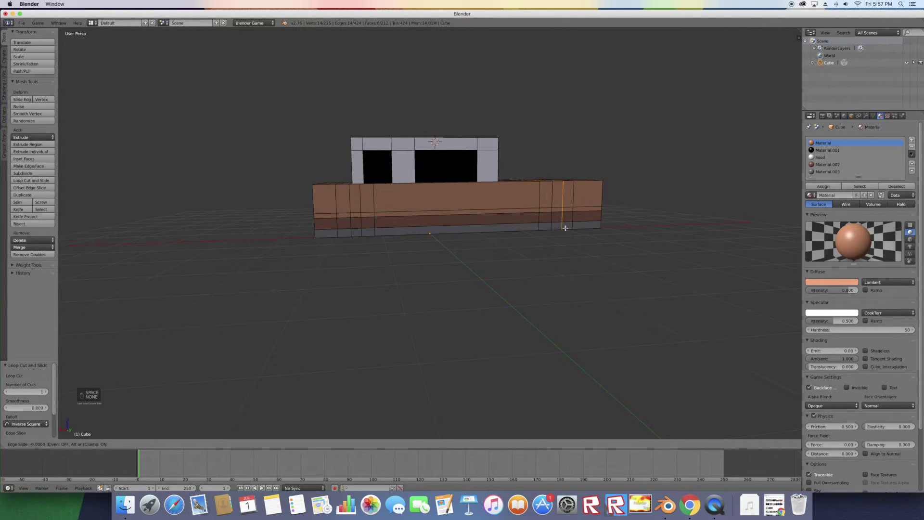
{"action": "left_click", "coordinate": [566, 228]}
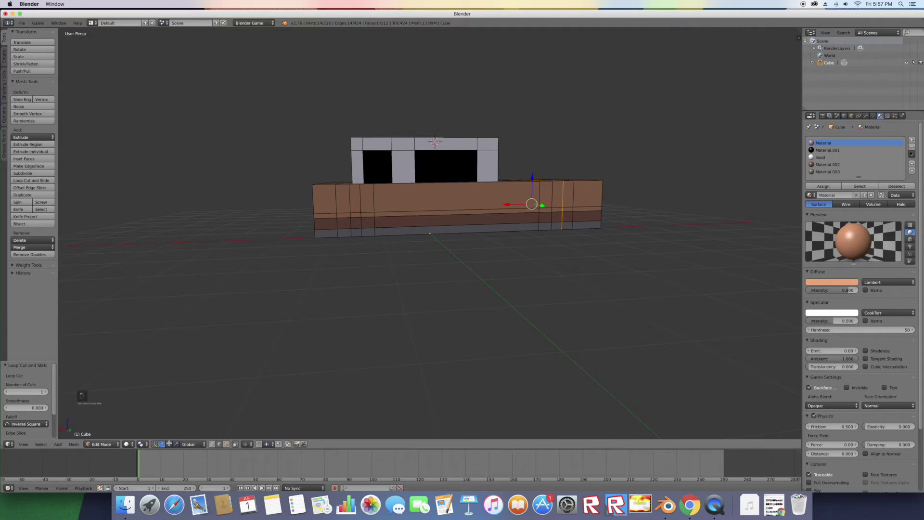
Step: Assign the black Material.001 to the three-by-three block of lower faces forming the rear wheel on this side
{"action": "left_click", "coordinate": [226, 443]}
{"action": "right_click", "coordinate": [345, 214]}
{"action": "right_click", "coordinate": [343, 224], "text": "shift"}
{"action": "right_click", "coordinate": [344, 234], "text": "shift"}
{"action": "right_click", "coordinate": [360, 234], "text": "shift"}
{"action": "right_click", "coordinate": [368, 233], "text": "shift"}
{"action": "right_click", "coordinate": [368, 224], "text": "shift"}
{"action": "right_click", "coordinate": [356, 223], "text": "shift"}
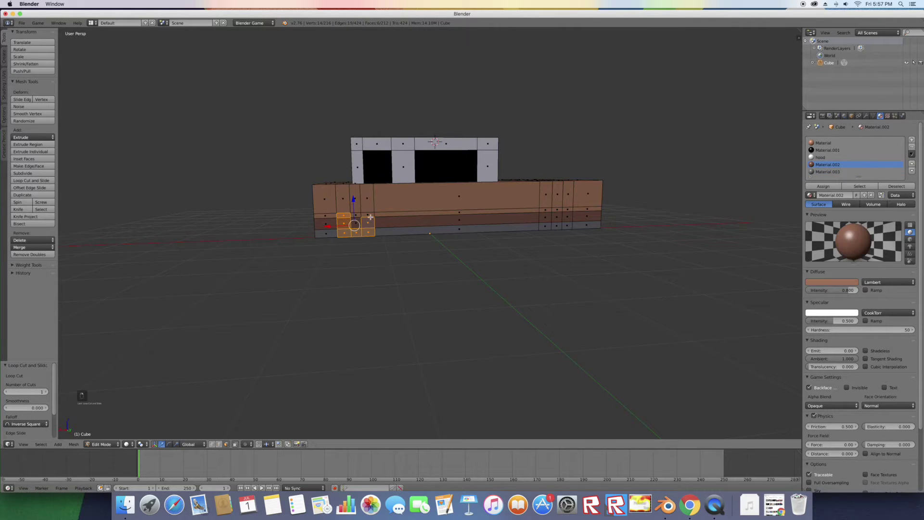
{"action": "right_click", "coordinate": [358, 216], "text": "shift"}
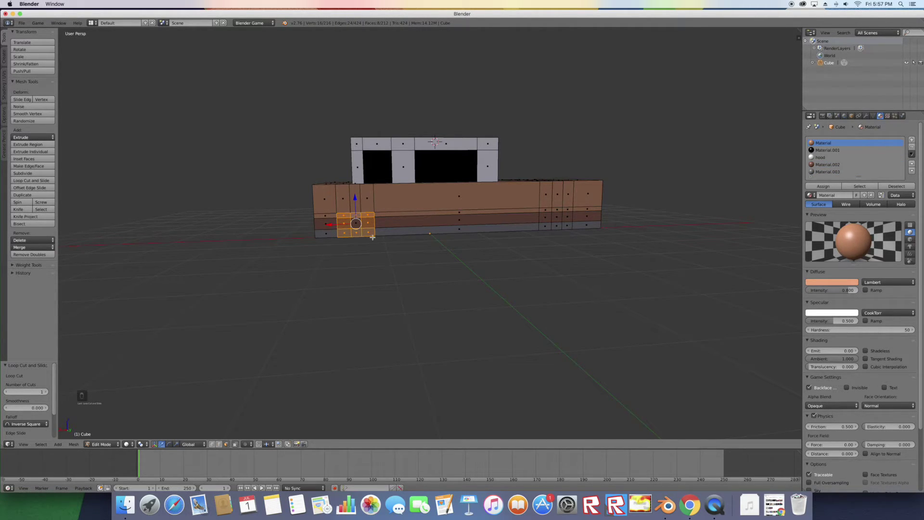
{"action": "left_click", "coordinate": [827, 150]}
{"action": "left_click", "coordinate": [823, 187]}
Step: Assign the white hood material to the centre face of the black rear wheel
{"action": "left_click", "coordinate": [357, 223]}
{"action": "left_click", "coordinate": [820, 157]}
{"action": "left_click", "coordinate": [822, 187]}
Step: Assign the black Material.001 to the three-by-three block of lower faces forming the front wheel on the same side
{"action": "scroll", "coordinate": [514, 181], "scroll_direction": "right", "scroll_amount": 3}
{"action": "left_click", "coordinate": [527, 214]}
{"action": "right_click", "coordinate": [524, 218], "text": "shift"}
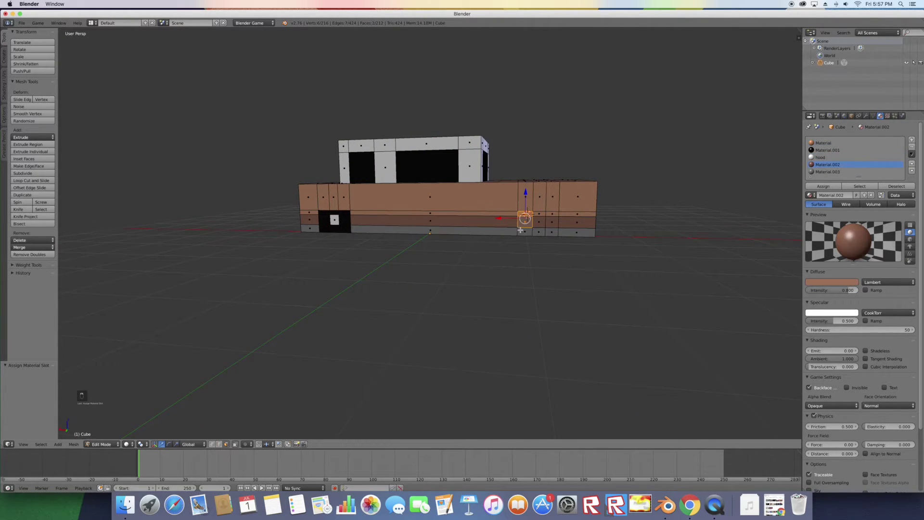
{"action": "right_click", "coordinate": [525, 234], "text": "shift"}
{"action": "right_click", "coordinate": [540, 233], "text": "shift"}
{"action": "right_click", "coordinate": [553, 232], "text": "shift"}
{"action": "right_click", "coordinate": [553, 221], "text": "shift"}
{"action": "right_click", "coordinate": [553, 215], "text": "shift"}
{"action": "right_click", "coordinate": [532, 212], "text": "shift"}
{"action": "left_click", "coordinate": [828, 151]}
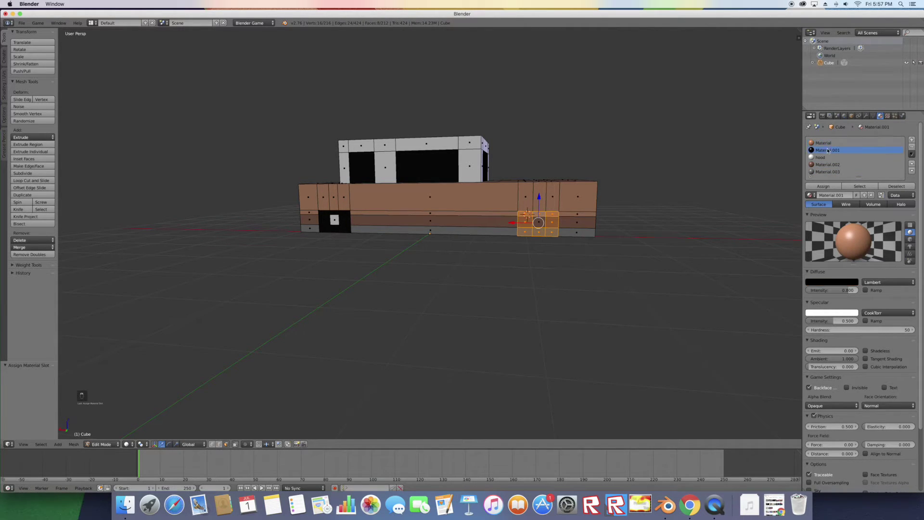
{"action": "left_click", "coordinate": [822, 186]}
Step: Assign the white hood material to the centre face of the front wheel
{"action": "right_click", "coordinate": [539, 221]}
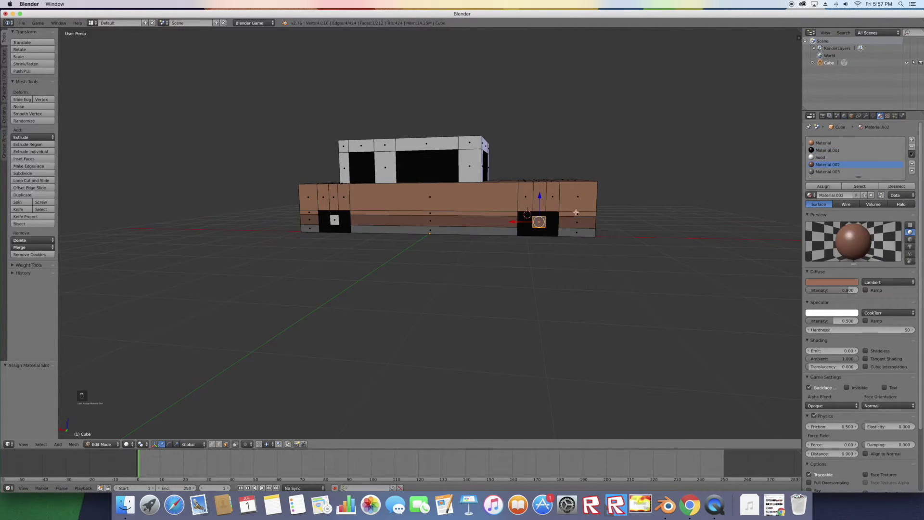
{"action": "left_click", "coordinate": [820, 157]}
{"action": "left_click", "coordinate": [823, 186]}
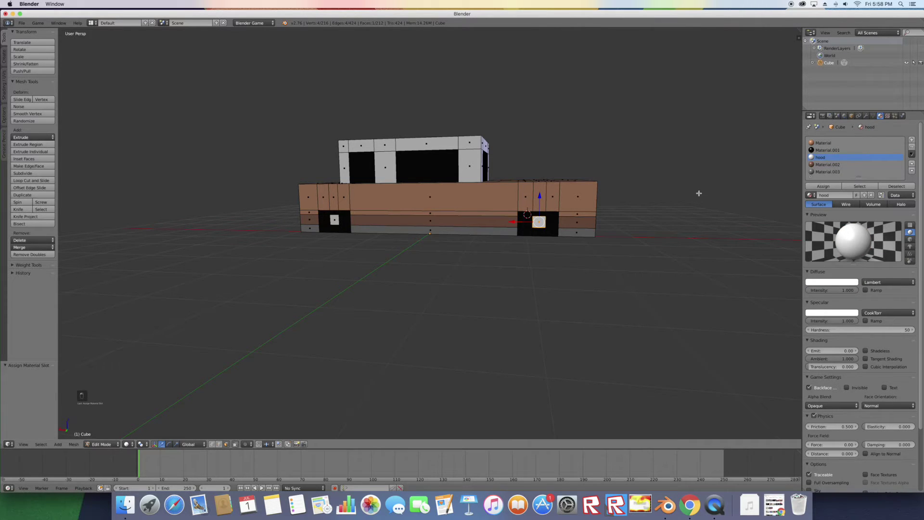
Step: Assign the black Material.001 to the three-by-three block of front wheel faces on the car's opposite side
{"action": "scroll", "coordinate": [676, 195], "scroll_direction": "right", "scroll_amount": 5}
{"action": "scroll", "coordinate": [676, 195], "scroll_direction": "right", "scroll_amount": 5}
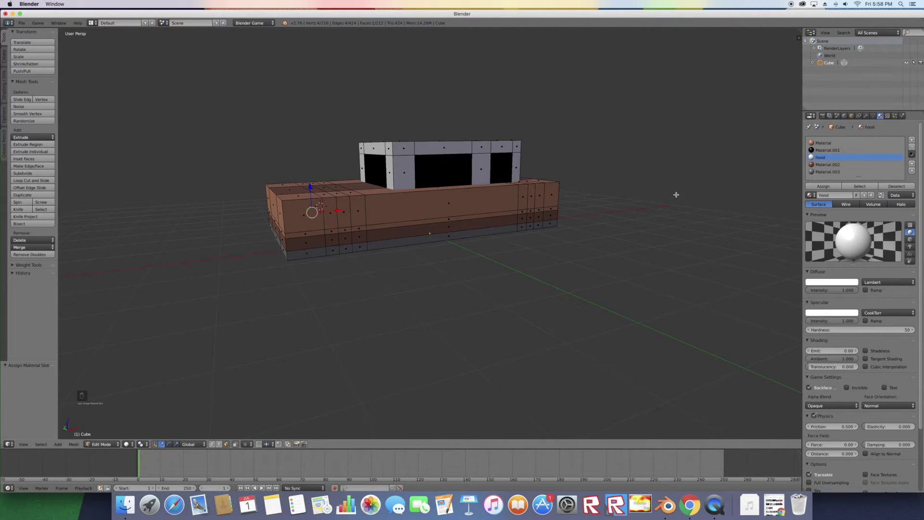
{"action": "right_click", "coordinate": [328, 231]}
{"action": "right_click", "coordinate": [330, 240], "text": "shift"}
{"action": "right_click", "coordinate": [332, 250], "text": "shift"}
{"action": "right_click", "coordinate": [346, 249], "text": "shift"}
{"action": "right_click", "coordinate": [358, 236], "text": "shift"}
{"action": "right_click", "coordinate": [357, 228], "text": "shift"}
{"action": "right_click", "coordinate": [345, 231], "text": "shift"}
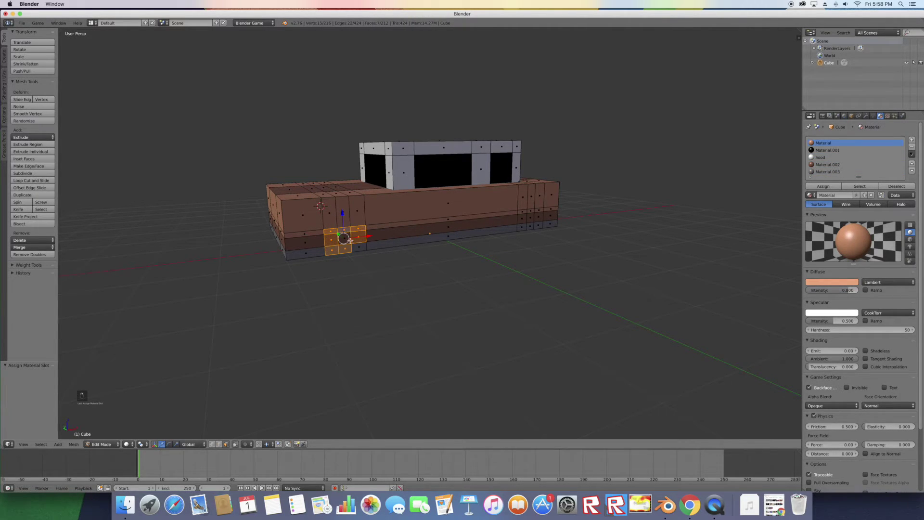
{"action": "right_click", "coordinate": [351, 241], "text": "shift"}
{"action": "left_click", "coordinate": [827, 150]}
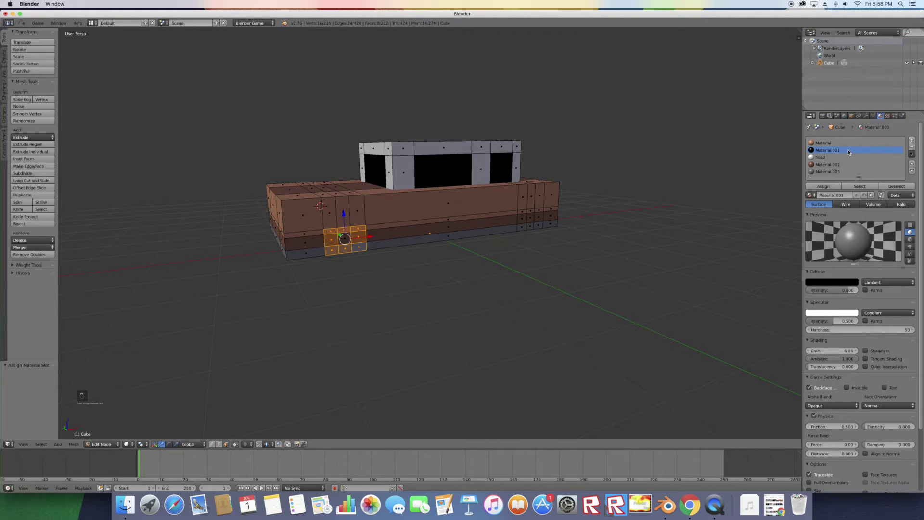
{"action": "left_click", "coordinate": [823, 186]}
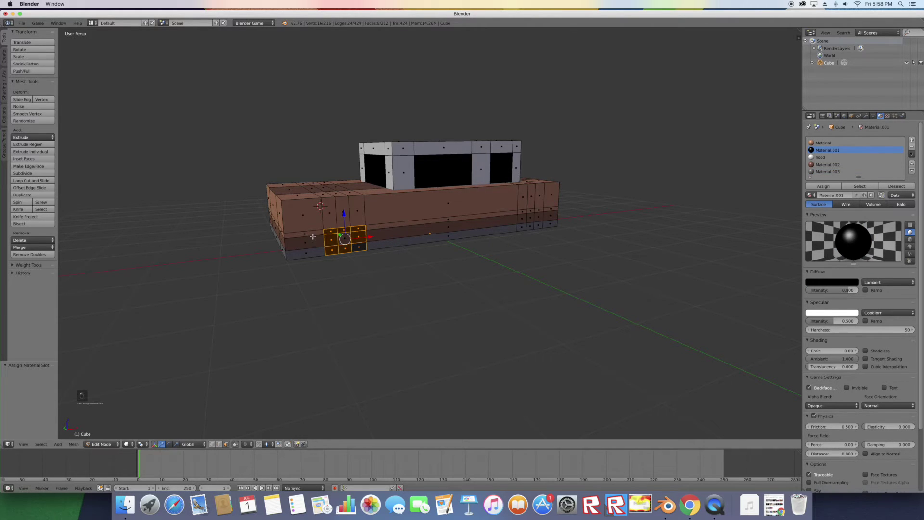
Step: Assign the white hood material to the centre face of the opposite side's front wheel
{"action": "right_click", "coordinate": [348, 239]}
{"action": "left_click", "coordinate": [815, 157]}
{"action": "left_click", "coordinate": [823, 186]}
Step: Assign the black Material.001 to the three-by-three block of rear wheel faces on the opposite side
{"action": "middle_click_drag", "start_coordinate": [471, 214], "coordinate": [499, 218]}
{"action": "right_click", "coordinate": [519, 215]}
{"action": "right_click", "coordinate": [518, 221], "text": "shift"}
{"action": "right_click", "coordinate": [519, 230], "text": "shift"}
{"action": "right_click", "coordinate": [528, 230], "text": "shift"}
{"action": "right_click", "coordinate": [537, 231], "text": "shift"}
{"action": "right_click", "coordinate": [537, 222], "text": "shift"}
{"action": "right_click", "coordinate": [528, 222], "text": "shift"}
{"action": "right_click", "coordinate": [537, 214], "text": "shift"}
{"action": "right_click", "coordinate": [528, 214], "text": "shift"}
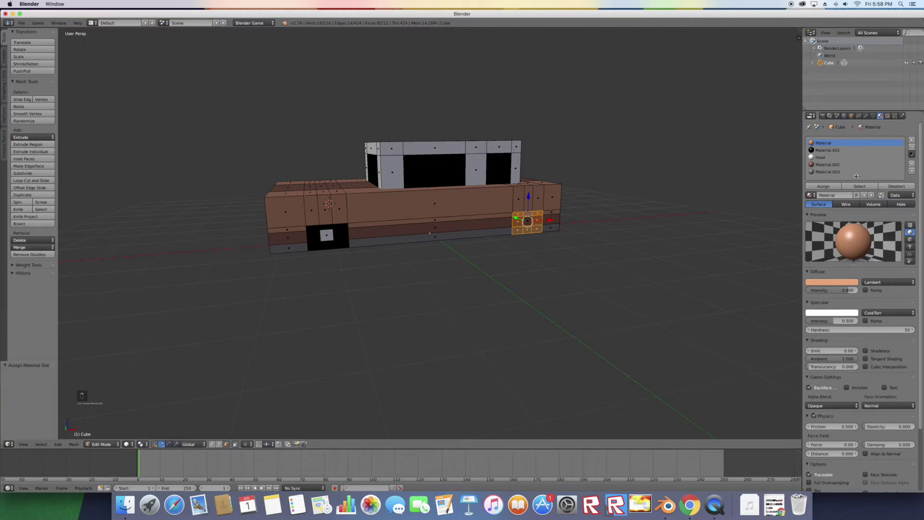
{"action": "left_click", "coordinate": [828, 151]}
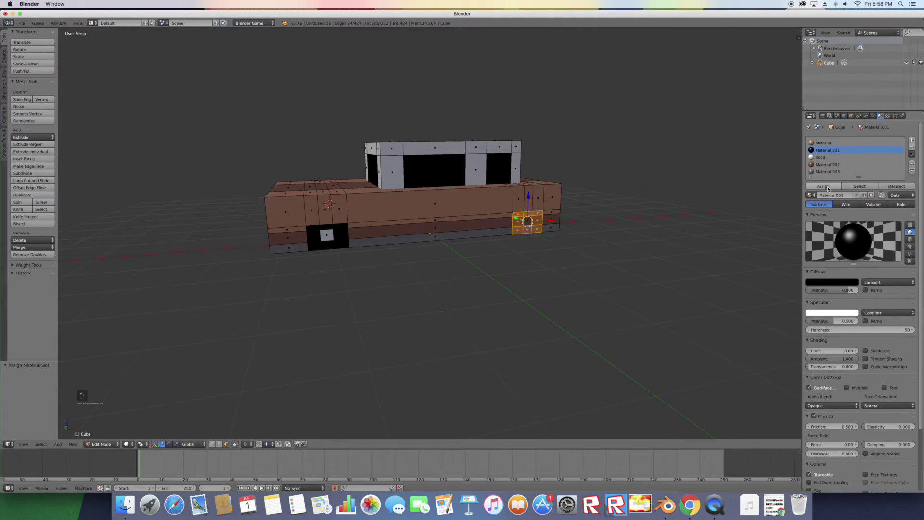
{"action": "left_click", "coordinate": [827, 187]}
Step: Assign the white hood material to the centre face of the opposite side's rear wheel
{"action": "right_click", "coordinate": [527, 221]}
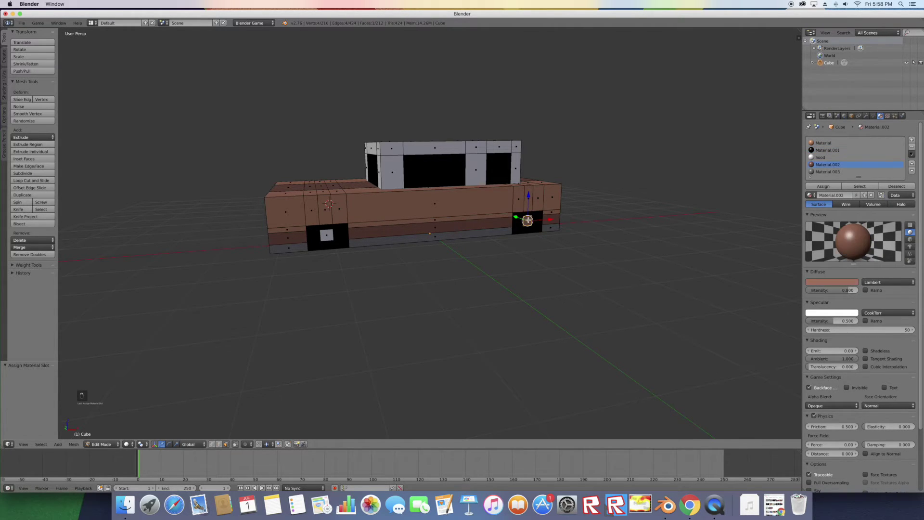
{"action": "left_click", "coordinate": [820, 157]}
{"action": "left_click", "coordinate": [822, 189]}
{"action": "scroll", "coordinate": [597, 196], "scroll_direction": "up", "scroll_amount": 5}
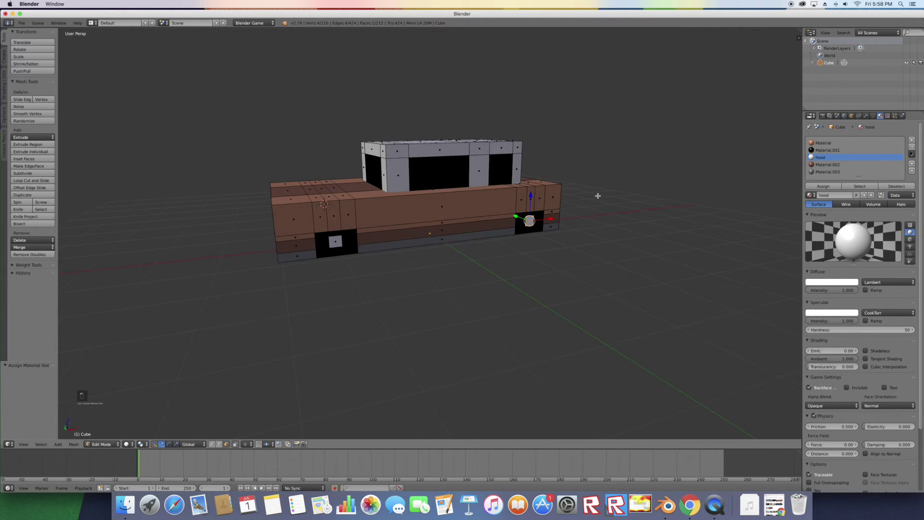
{"action": "scroll", "coordinate": [598, 196], "scroll_direction": "up", "scroll_amount": 4}
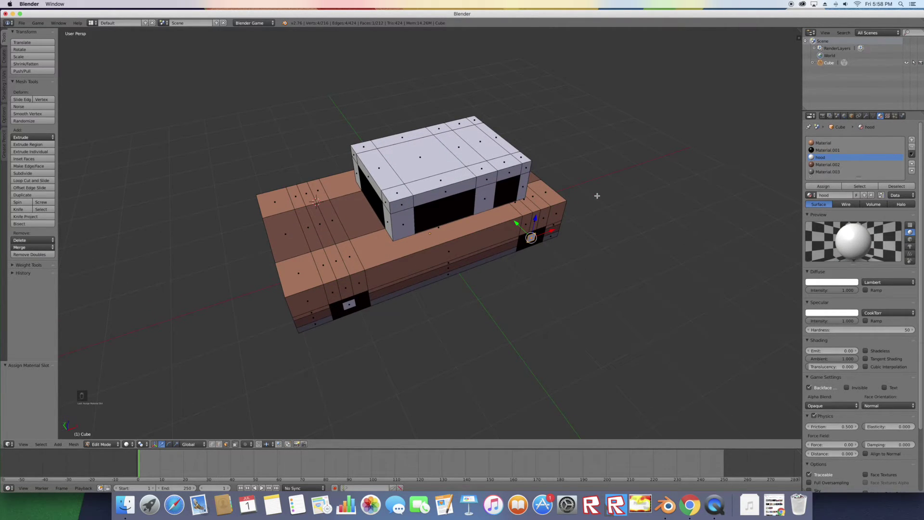
{"action": "scroll", "coordinate": [596, 196], "scroll_direction": "down", "scroll_amount": 10}
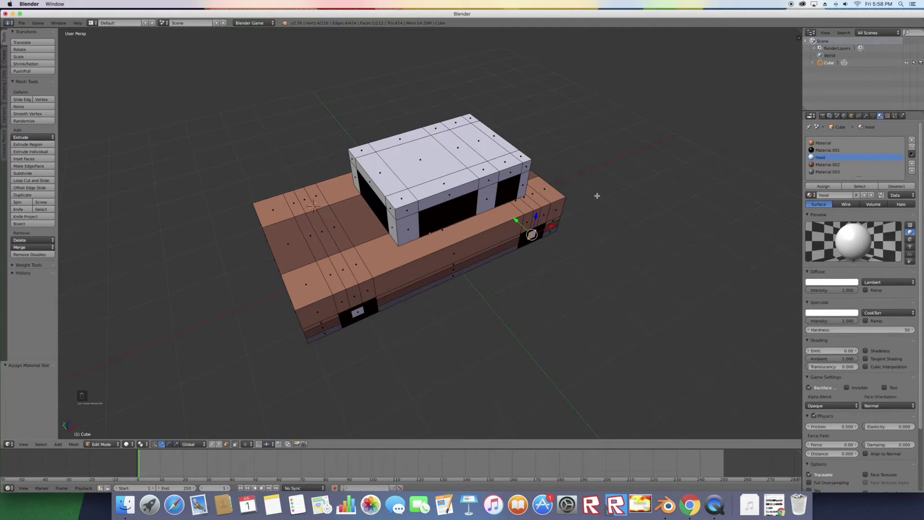
Step: Add a horizontal loop cut around the upper orange body sides, a little below the top edge
{"action": "scroll", "coordinate": [597, 196], "scroll_direction": "down", "scroll_amount": 10}
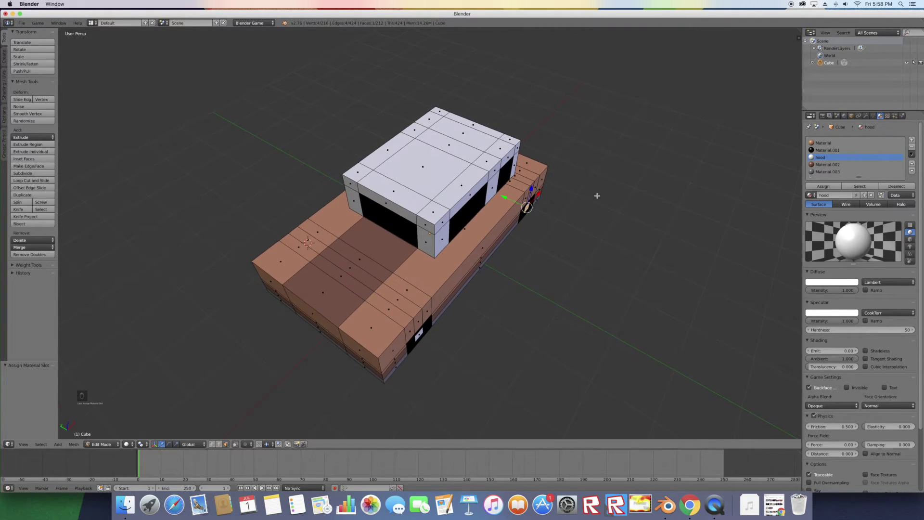
{"action": "scroll", "coordinate": [575, 183], "scroll_direction": "down", "scroll_amount": 10}
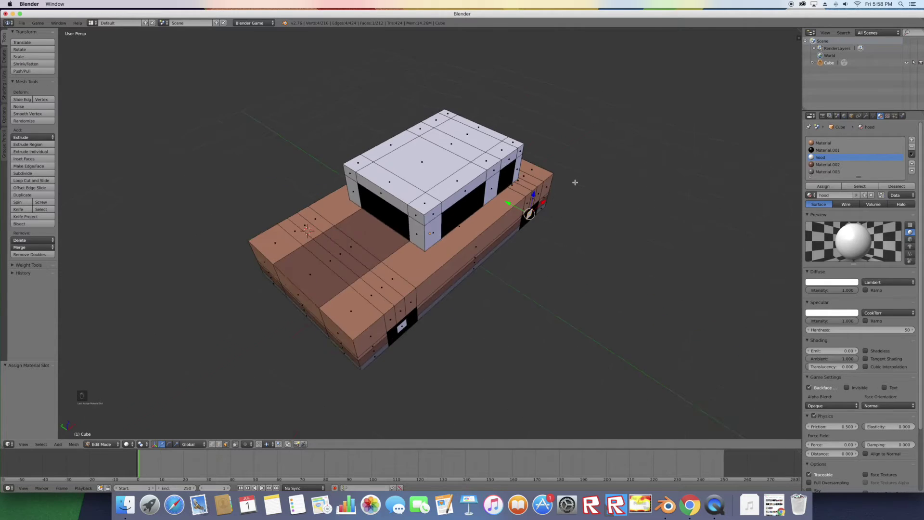
{"action": "scroll", "coordinate": [449, 276], "scroll_direction": "down", "scroll_amount": 5}
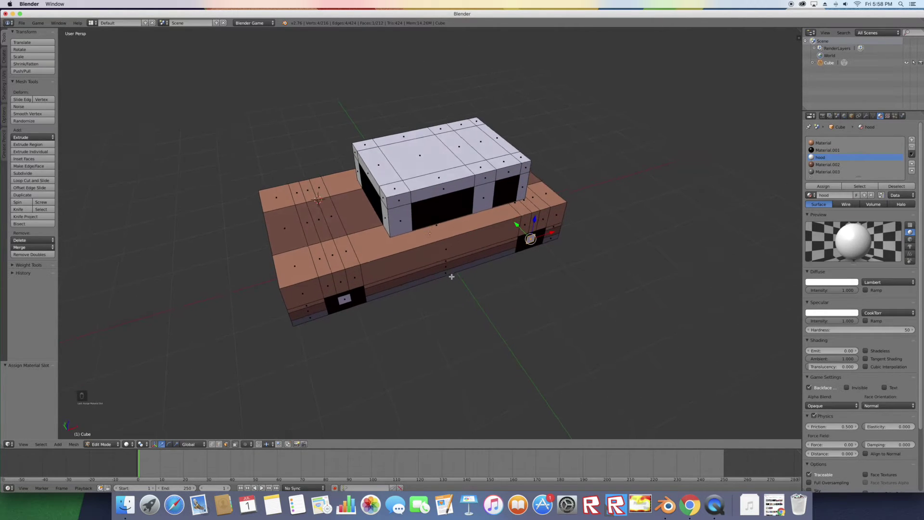
{"action": "key", "text": "space"}
{"action": "type", "text": "Loop Cut and Slid"}
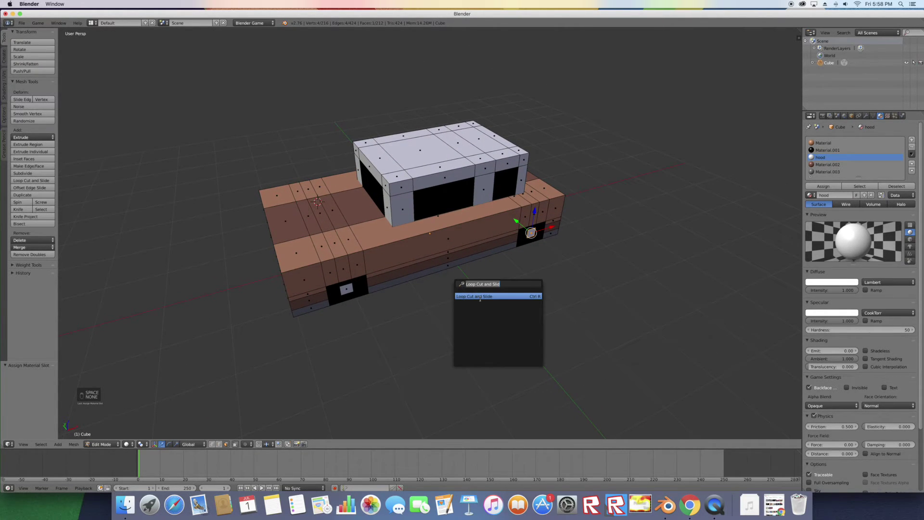
{"action": "left_click", "coordinate": [480, 296]}
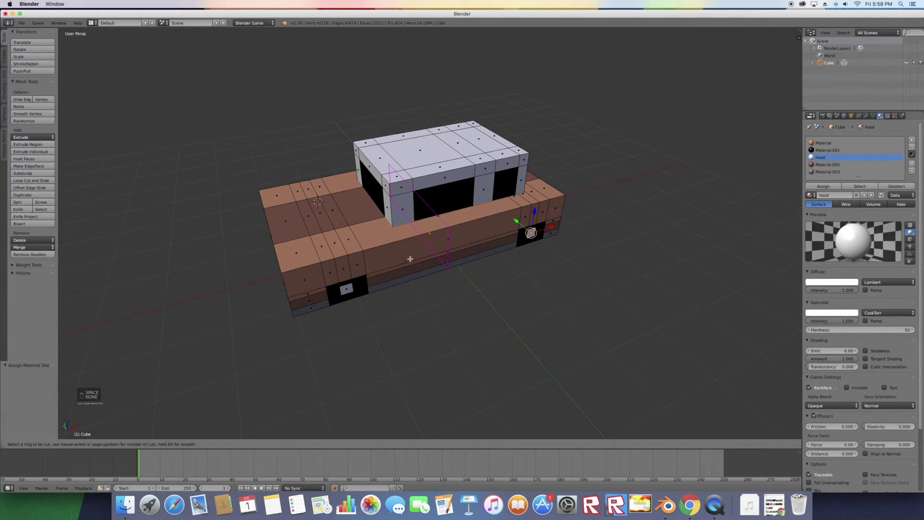
{"action": "left_click", "coordinate": [321, 265]}
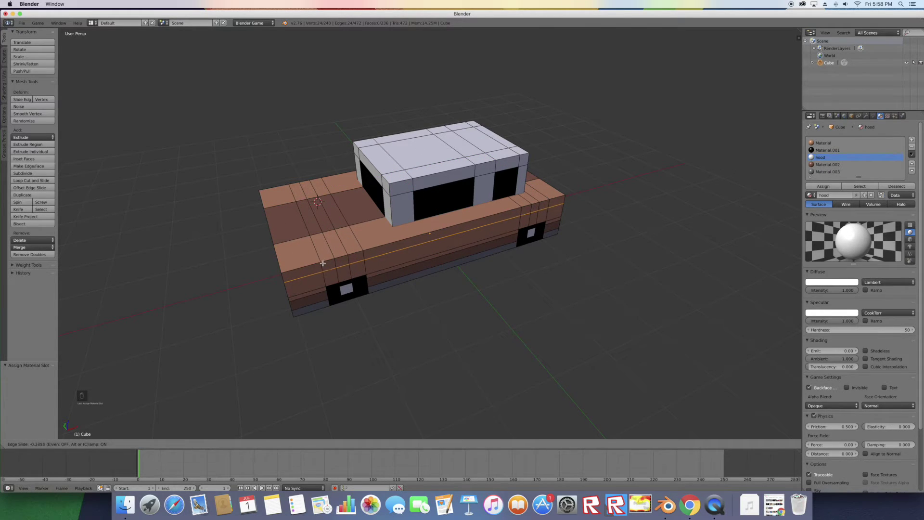
{"action": "left_click", "coordinate": [322, 263]}
Step: Add a second horizontal loop cut just above the previous one to form a narrow band along the body sides
{"action": "key", "text": "space"}
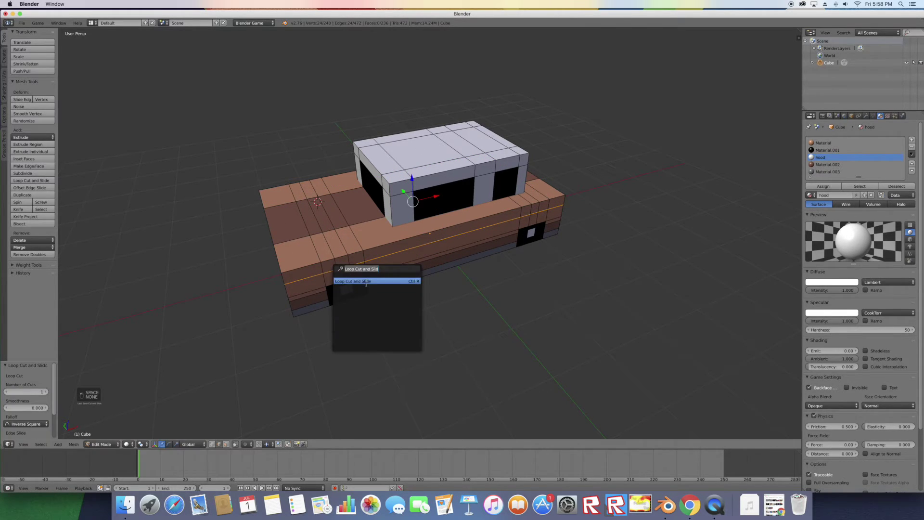
{"action": "left_click", "coordinate": [366, 281]}
{"action": "left_click", "coordinate": [345, 260]}
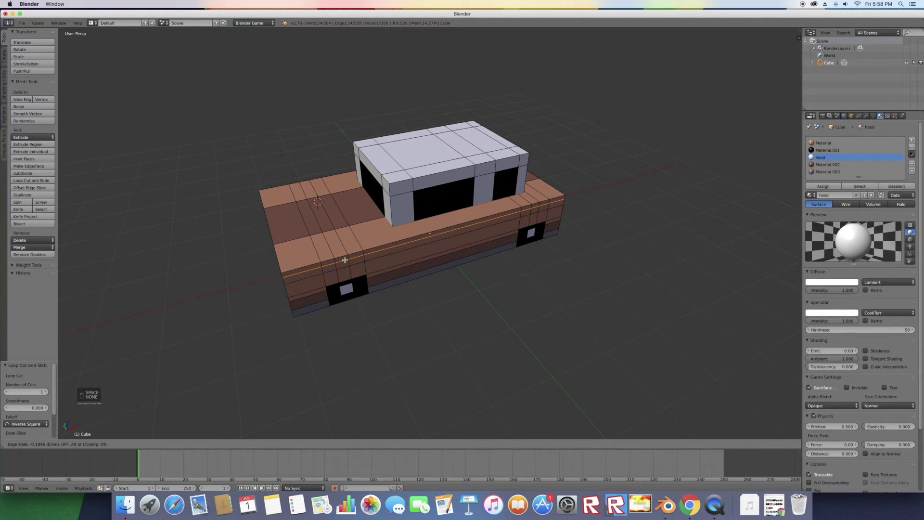
{"action": "left_click", "coordinate": [345, 259]}
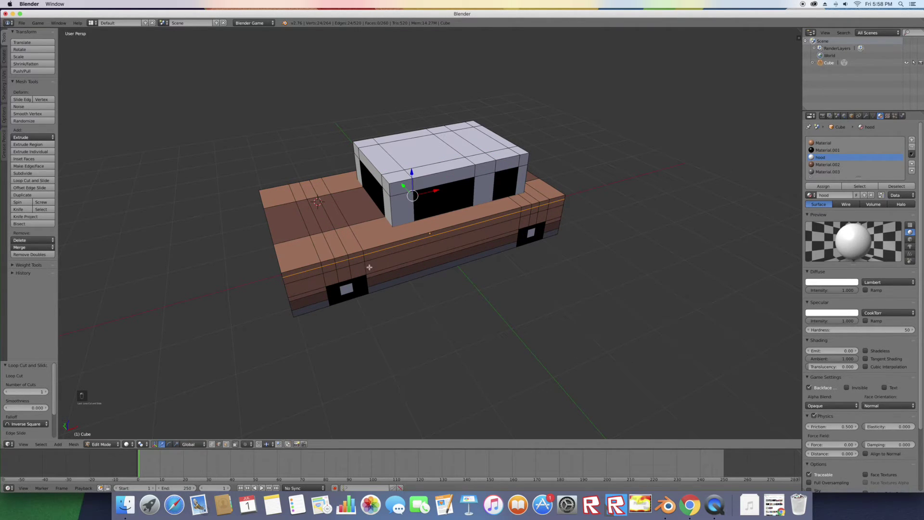
Step: Add a vertical loop cut through the body between the wheels and slide it towards the front wheel
{"action": "key", "text": "space"}
{"action": "left_click", "coordinate": [440, 269]}
{"action": "left_click", "coordinate": [378, 264]}
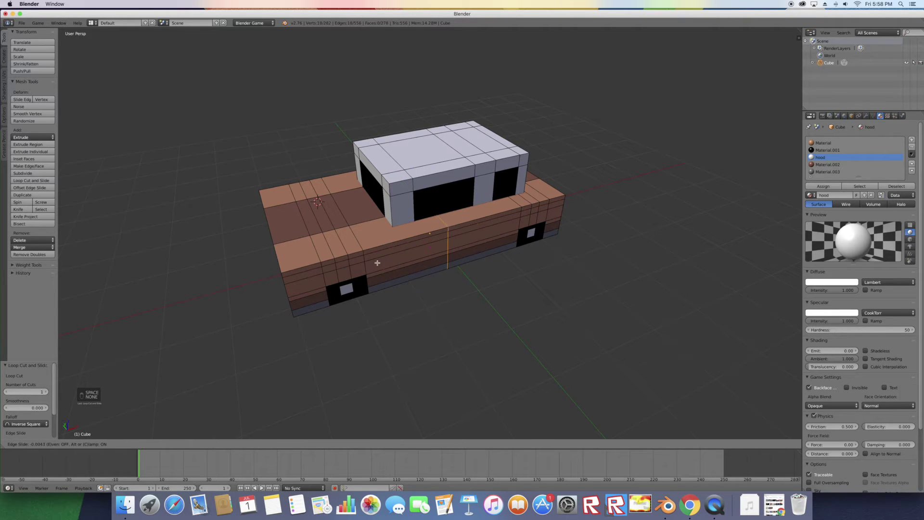
{"action": "left_click", "coordinate": [344, 272]}
Step: Add another vertical loop cut slid close behind the previous one, outlining a small door-handle face
{"action": "key", "text": "space"}
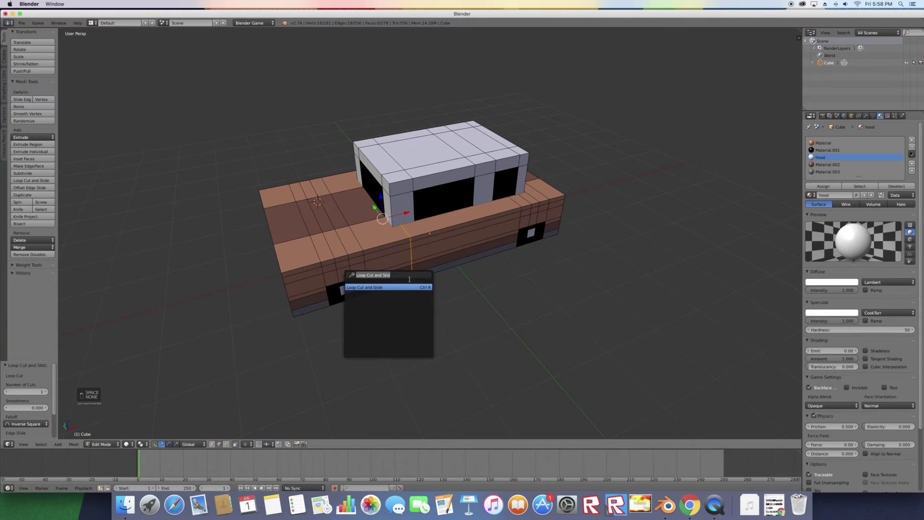
{"action": "left_click", "coordinate": [410, 287]}
{"action": "left_click", "coordinate": [425, 264]}
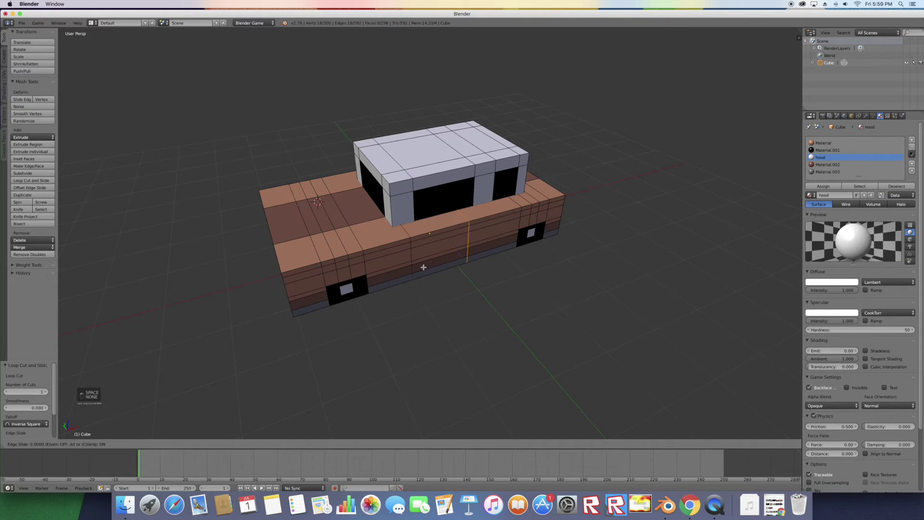
{"action": "left_click", "coordinate": [388, 280]}
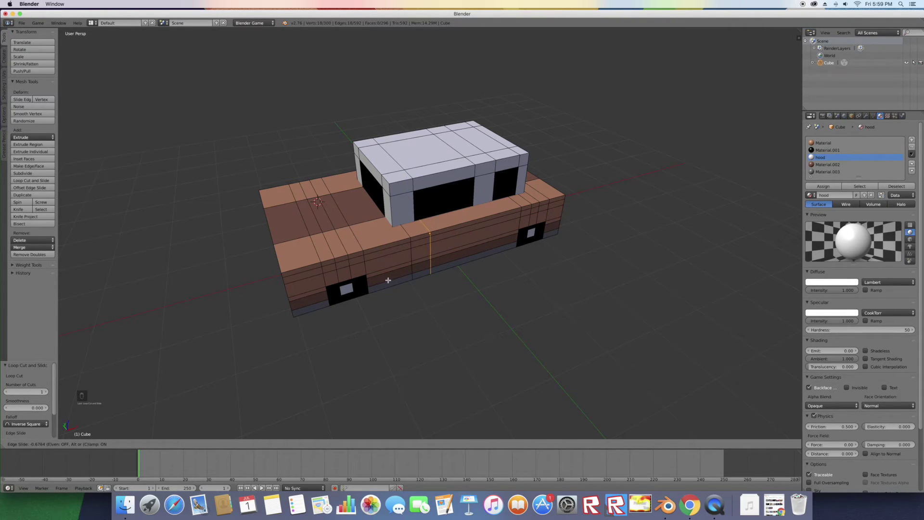
Step: Switch to face selection and extrude the small door-handle face outwards by about 0.135
{"action": "left_click", "coordinate": [226, 445]}
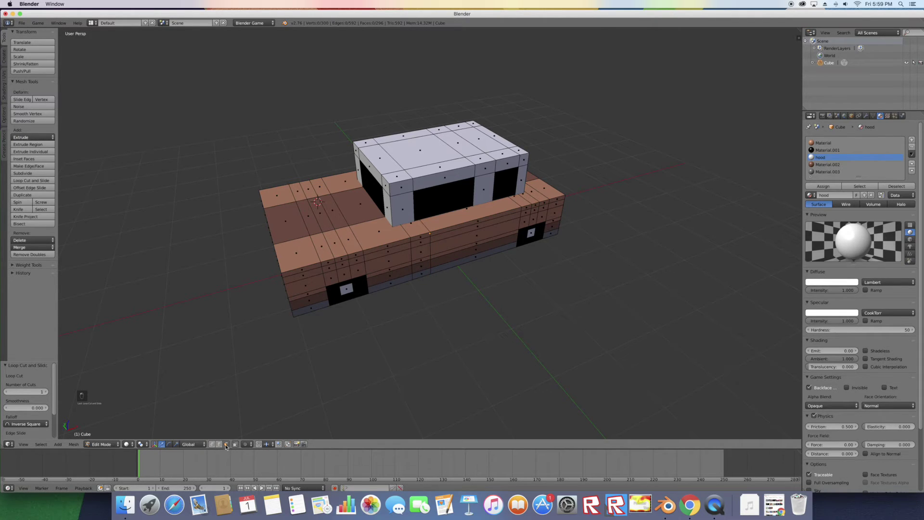
{"action": "right_click", "coordinate": [417, 240]}
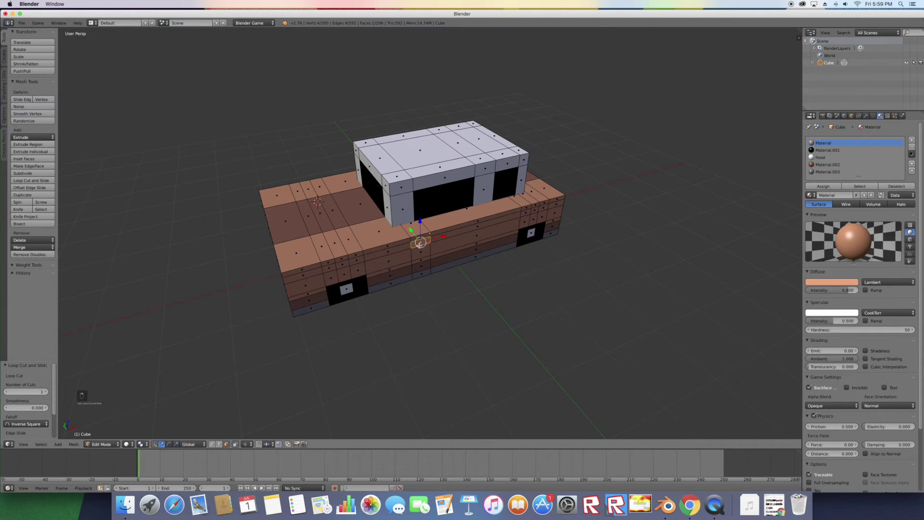
{"action": "key", "text": "e"}
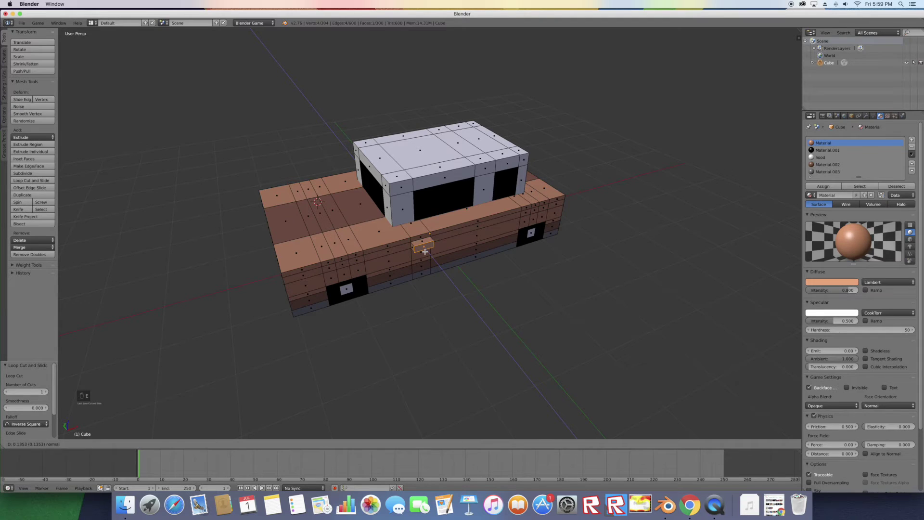
{"action": "left_click", "coordinate": [425, 252]}
Step: Extrude the matching door-handle face on the car's opposite side outwards by about 0.127
{"action": "scroll", "coordinate": [425, 252], "scroll_direction": "left", "scroll_amount": 10}
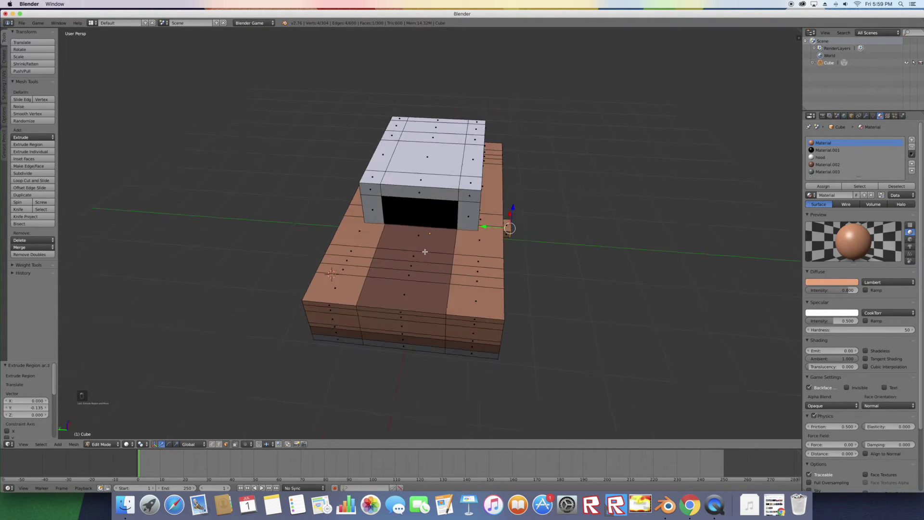
{"action": "scroll", "coordinate": [425, 251], "scroll_direction": "left", "scroll_amount": 10}
{"action": "right_click", "coordinate": [481, 241]}
{"action": "key", "text": "e"}
{"action": "left_click", "coordinate": [492, 251]}
Step: Add a lengthwise loop cut, without sliding it, down the middle of the left outer section of the car's front
{"action": "scroll", "coordinate": [493, 251], "scroll_direction": "left", "scroll_amount": 10}
{"action": "scroll", "coordinate": [495, 252], "scroll_direction": "left", "scroll_amount": 8}
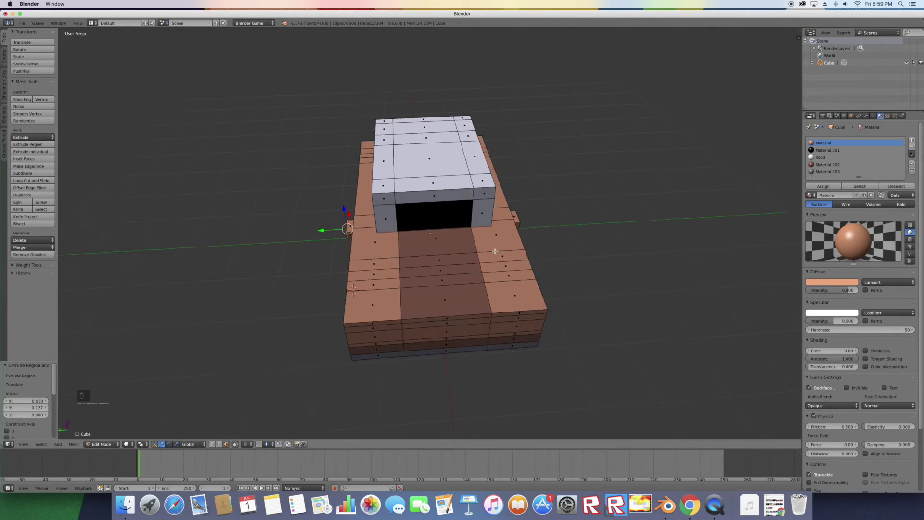
{"action": "scroll", "coordinate": [494, 251], "scroll_direction": "down", "scroll_amount": 4}
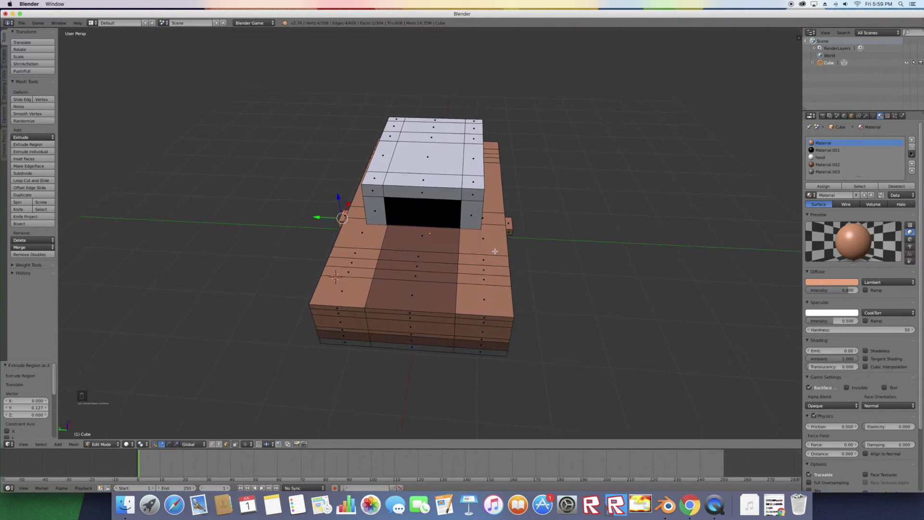
{"action": "scroll", "coordinate": [495, 251], "scroll_direction": "left", "scroll_amount": 6}
{"action": "scroll", "coordinate": [495, 251], "scroll_direction": "left", "scroll_amount": 10}
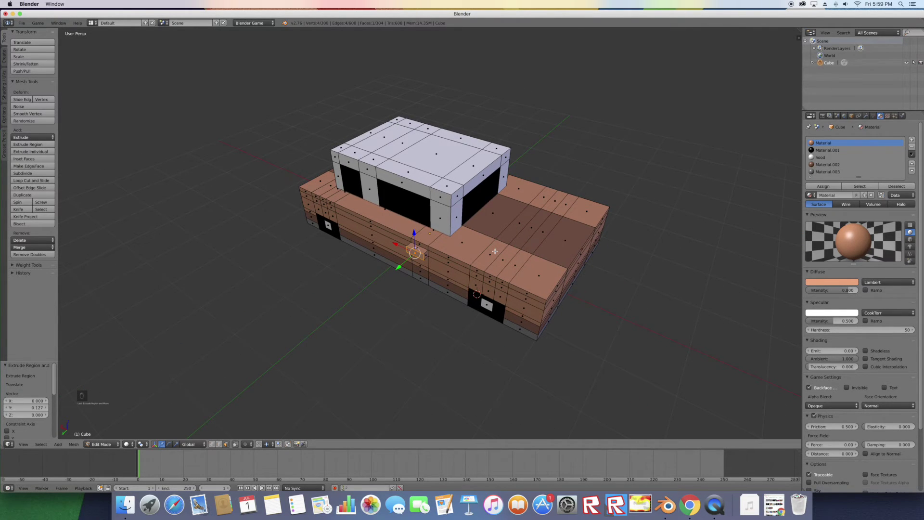
{"action": "scroll", "coordinate": [495, 252], "scroll_direction": "left", "scroll_amount": 8}
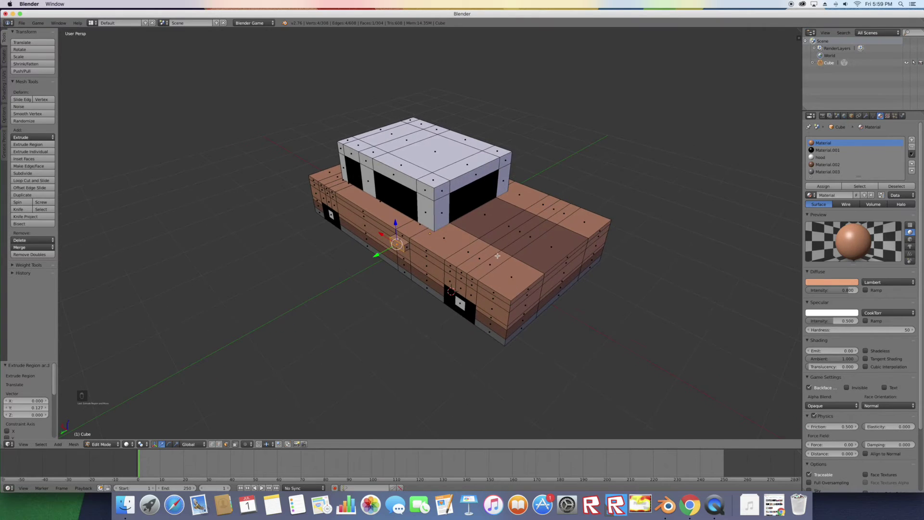
{"action": "scroll", "coordinate": [498, 256], "scroll_direction": "down", "scroll_amount": 5}
{"action": "scroll", "coordinate": [498, 256], "scroll_direction": "left", "scroll_amount": 5}
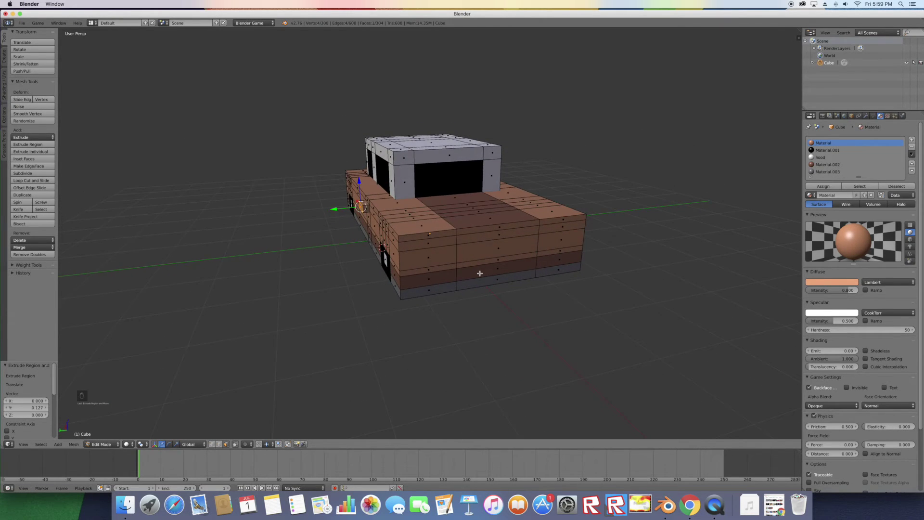
{"action": "scroll", "coordinate": [479, 273], "scroll_direction": "left", "scroll_amount": 3}
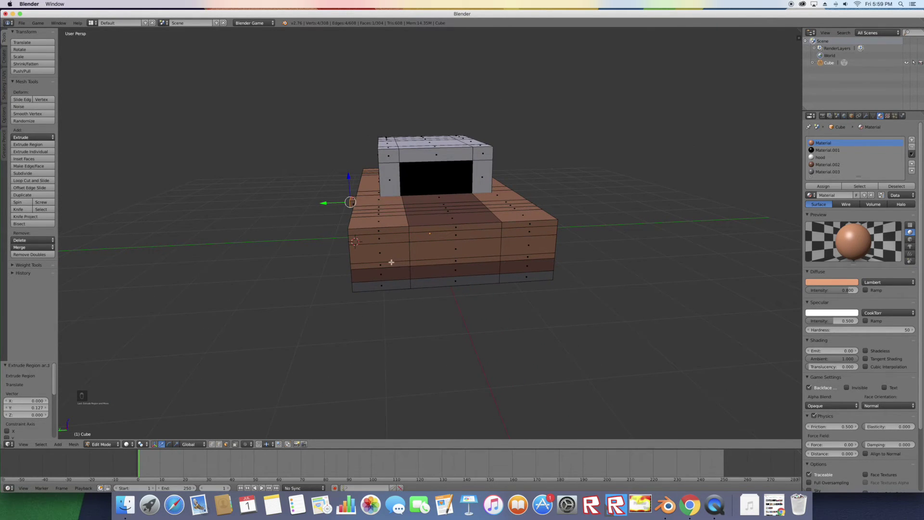
{"action": "key", "text": "space"}
{"action": "left_click", "coordinate": [415, 284]}
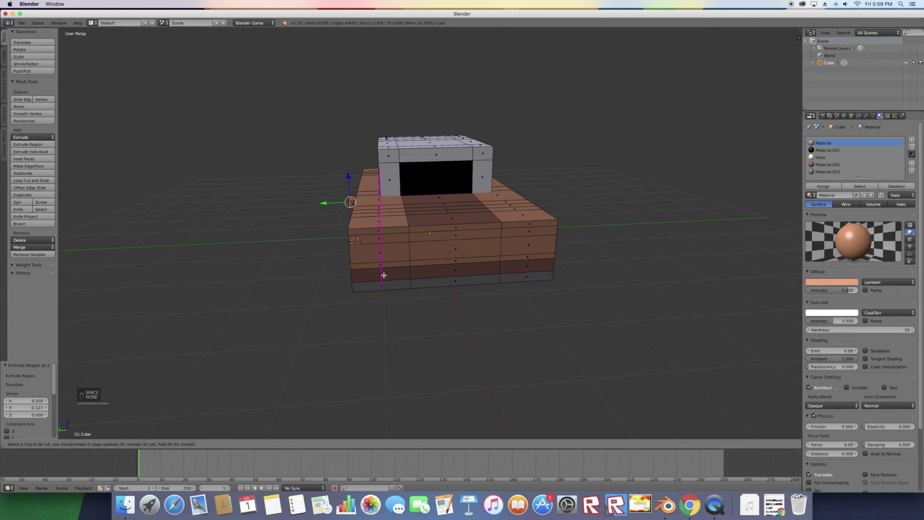
{"action": "left_click", "coordinate": [384, 275]}
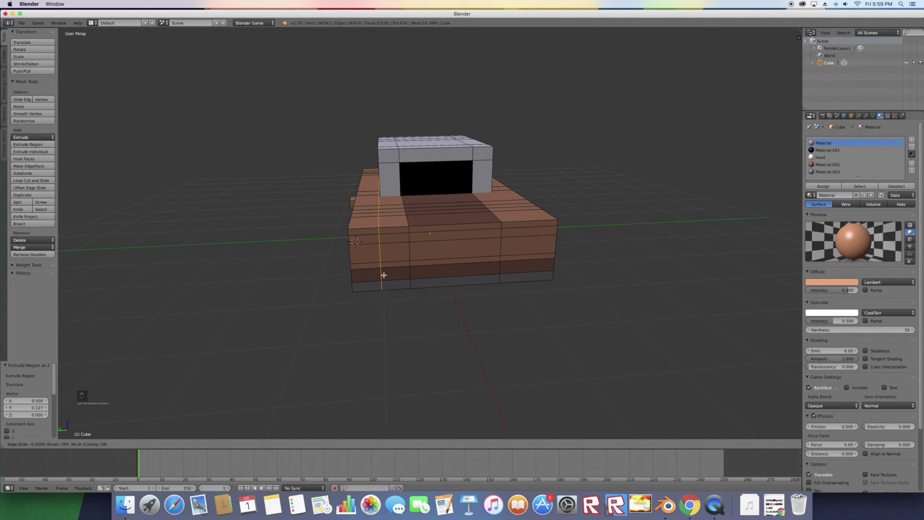
{"action": "left_click", "coordinate": [384, 274]}
Step: Add a second lengthwise loop cut between the previous cut and the left edge of the brown hood stripe
{"action": "key", "text": "space"}
{"action": "left_click", "coordinate": [418, 299]}
{"action": "left_click", "coordinate": [400, 287]}
{"action": "left_click", "coordinate": [401, 288]}
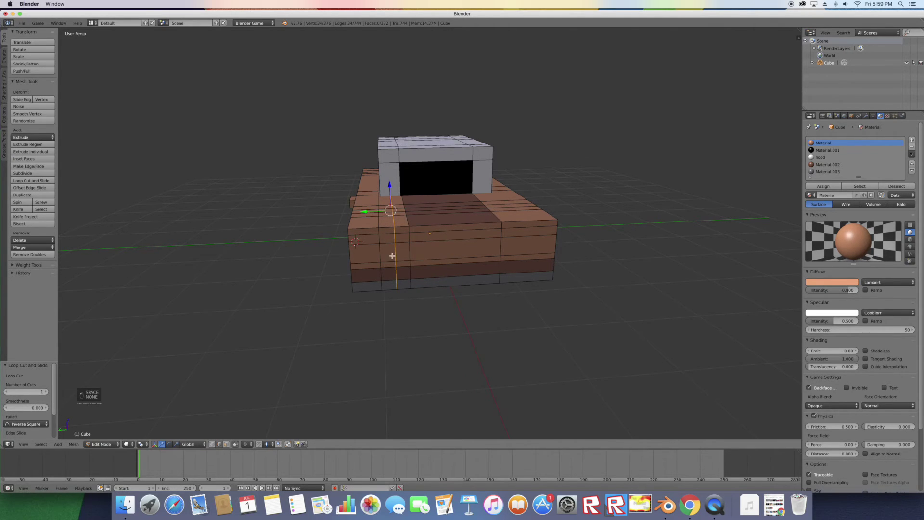
Step: Add a lengthwise loop cut near the right edge of the brown hood stripe and move it about -0.117 along Y
{"action": "key", "text": "space"}
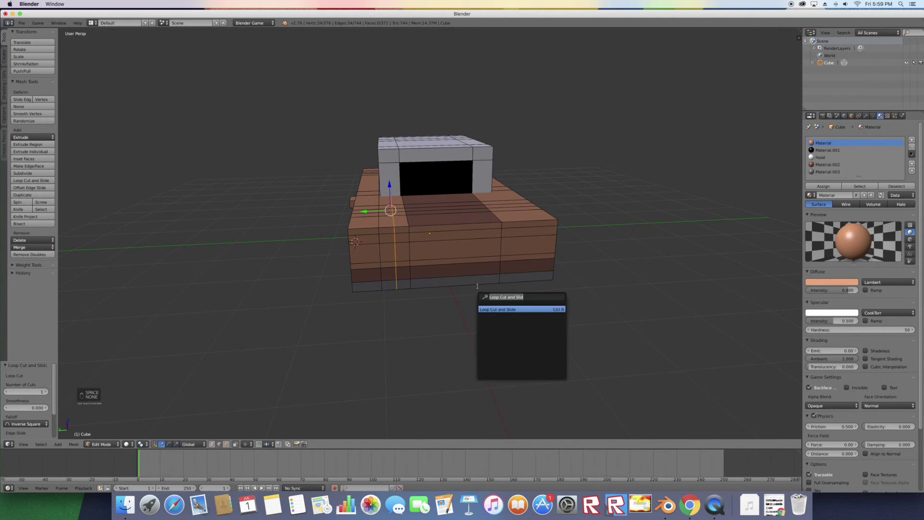
{"action": "left_click", "coordinate": [499, 308]}
{"action": "left_click", "coordinate": [492, 265]}
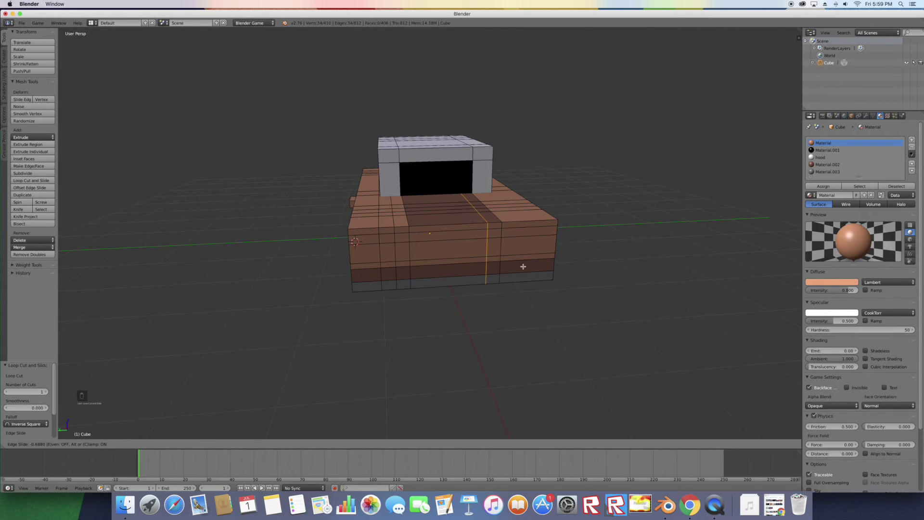
{"action": "left_click", "coordinate": [522, 266]}
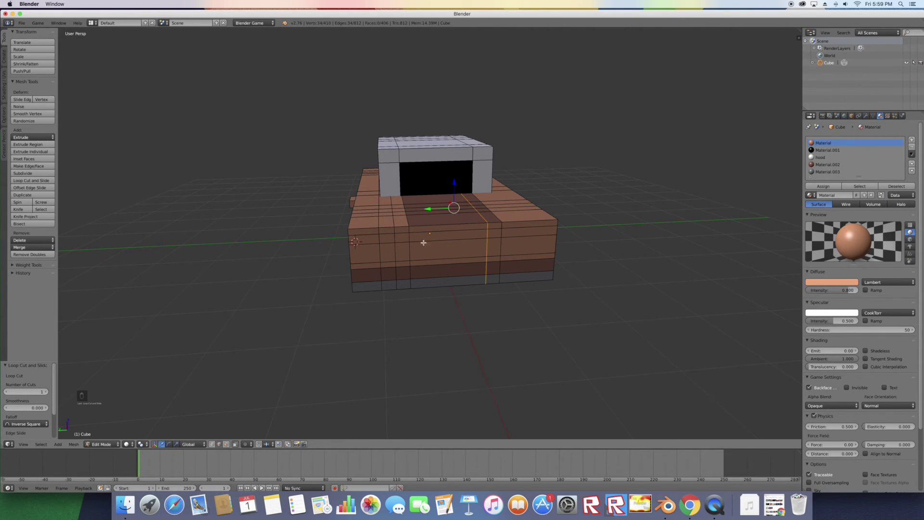
{"action": "key", "text": "g"}
{"action": "key", "text": "y"}
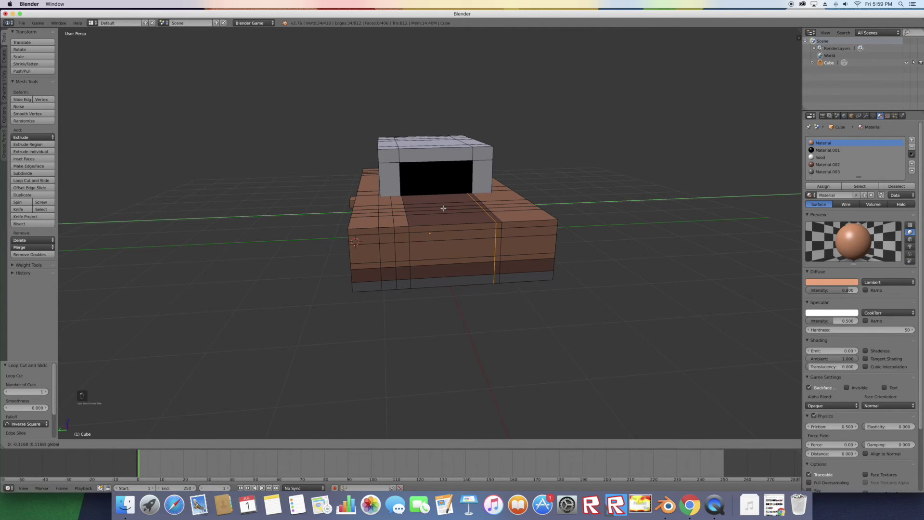
{"action": "left_click", "coordinate": [443, 208]}
Step: Add a lengthwise loop cut in the front's right outer section, slid close to the brown stripe's edge
{"action": "key", "text": "space"}
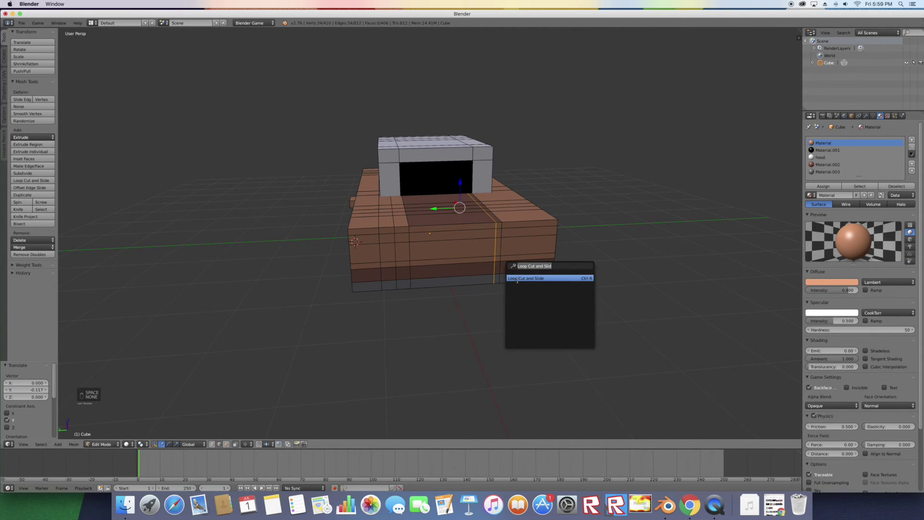
{"action": "left_click", "coordinate": [517, 278]}
{"action": "left_click", "coordinate": [512, 268]}
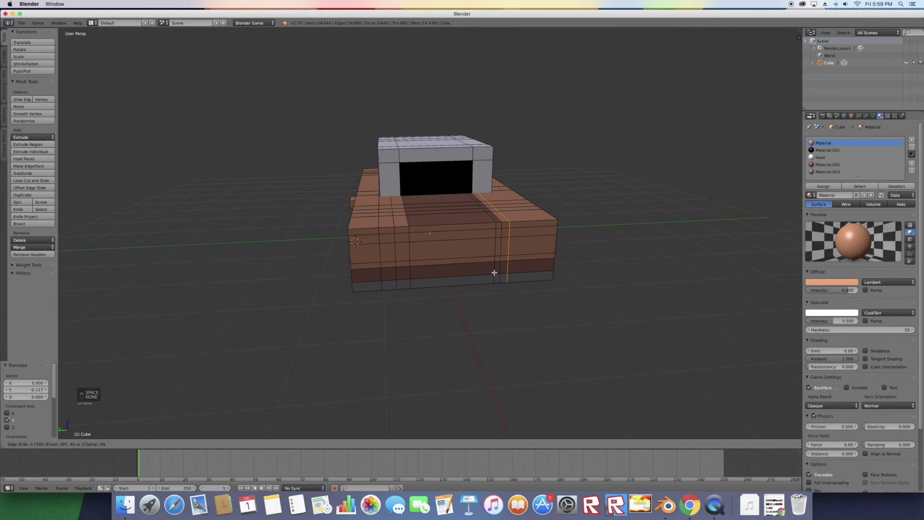
{"action": "left_click", "coordinate": [495, 272]}
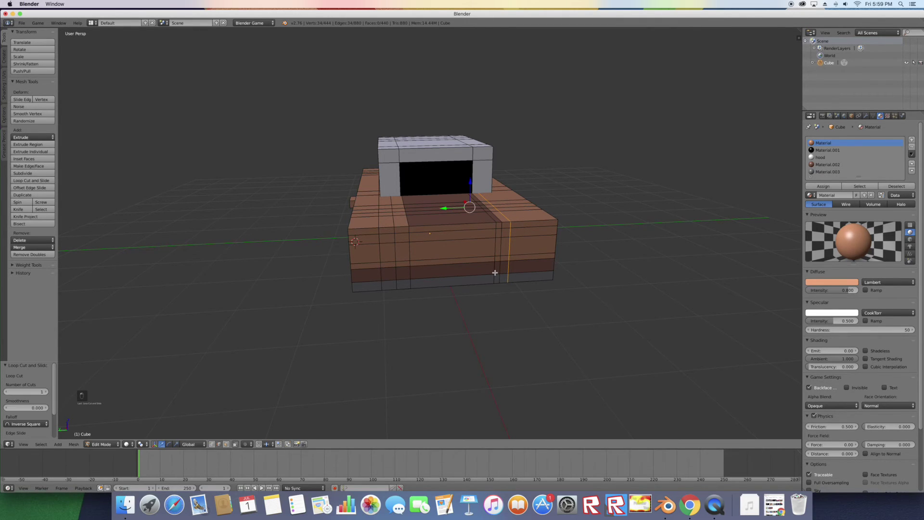
Step: Add a new material slot with a new material to the car and open its diffuse colour for editing
{"action": "left_click", "coordinate": [911, 140]}
{"action": "left_click", "coordinate": [850, 195]}
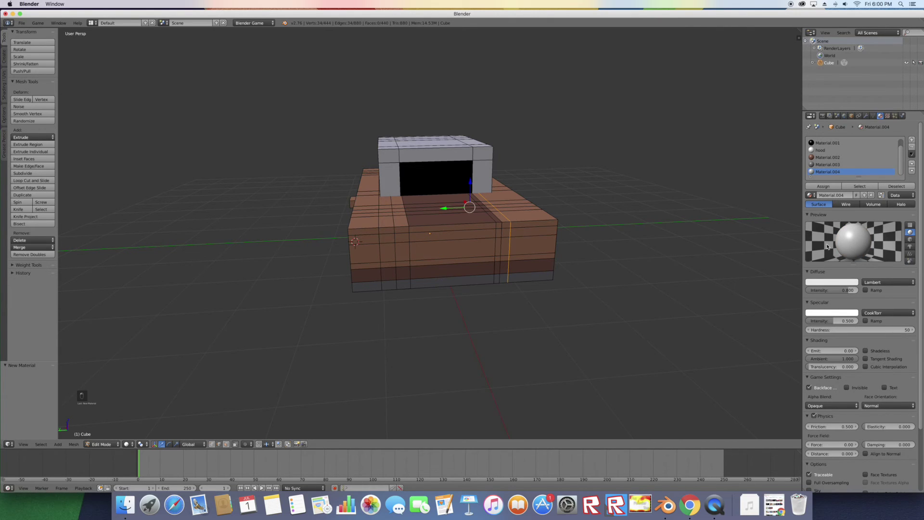
{"action": "left_click", "coordinate": [826, 283]}
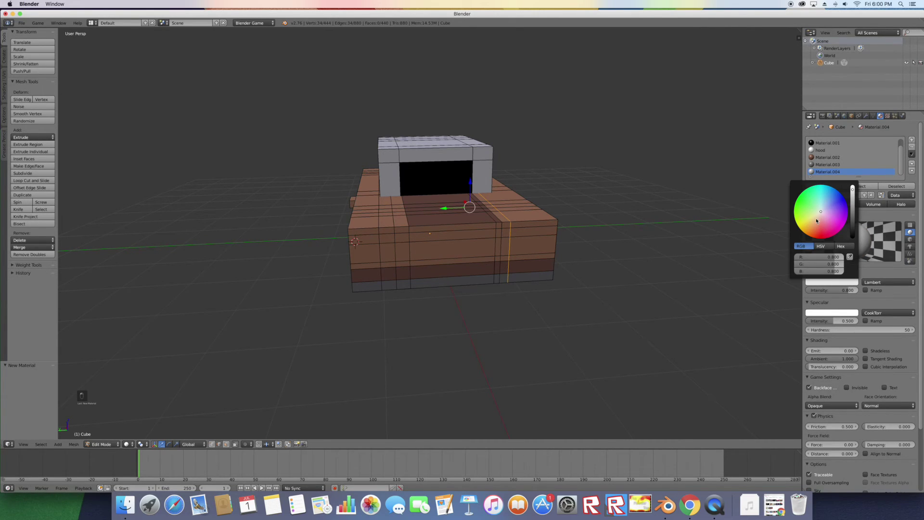
Step: In face select mode, select the left headlight face and the two narrow right headlight faces on the car's front
{"action": "middle_click_drag", "start_coordinate": [314, 266], "coordinate": [480, 251]}
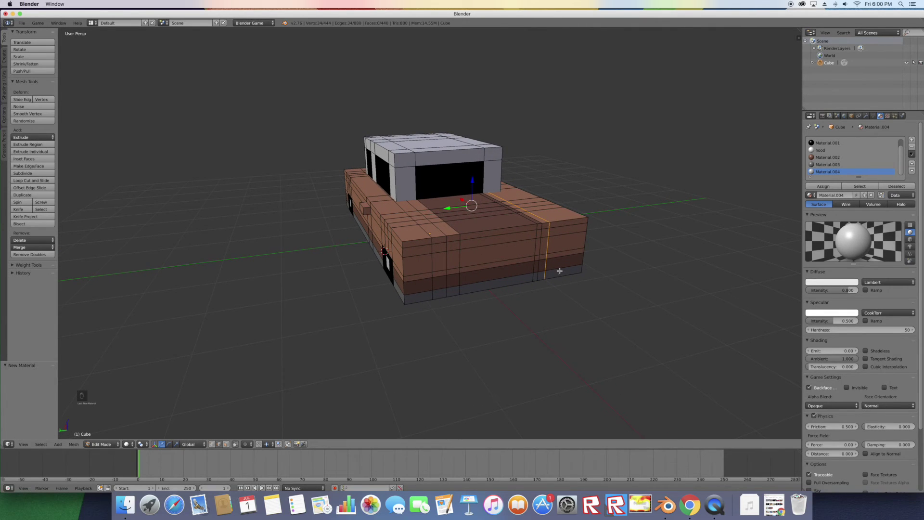
{"action": "left_click", "coordinate": [212, 444]}
{"action": "key", "text": "a"}
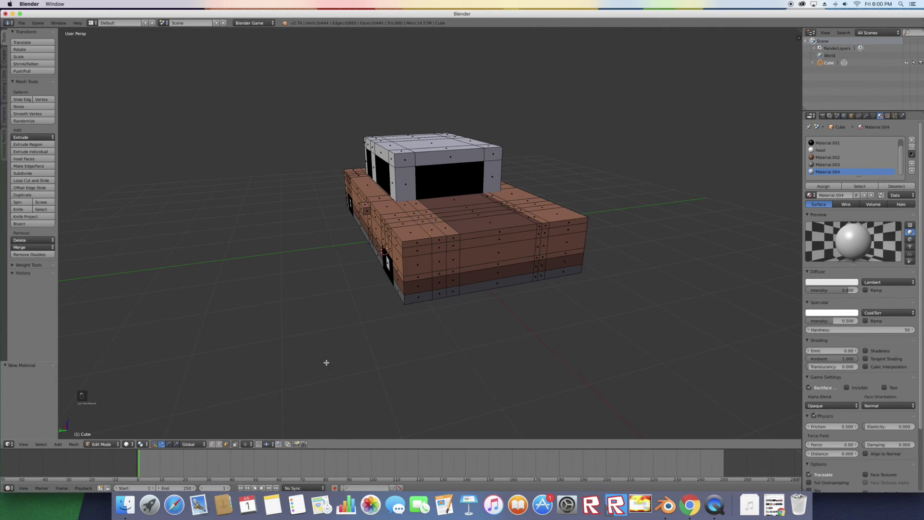
{"action": "right_click", "coordinate": [440, 260]}
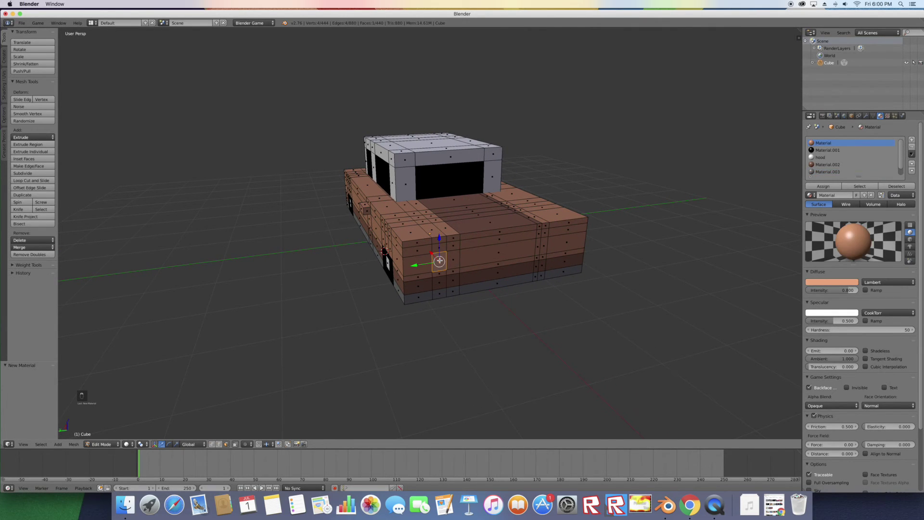
{"action": "right_click", "coordinate": [543, 248], "text": "shift"}
{"action": "right_click", "coordinate": [537, 251], "text": "shift"}
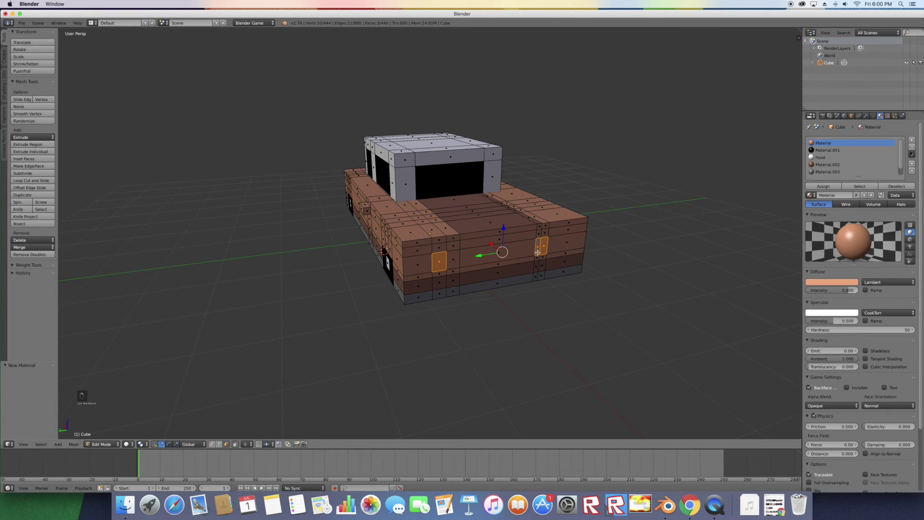
{"action": "scroll", "coordinate": [528, 263], "scroll_direction": "right", "scroll_amount": 4}
{"action": "middle_click_drag", "start_coordinate": [528, 263], "coordinate": [527, 264]}
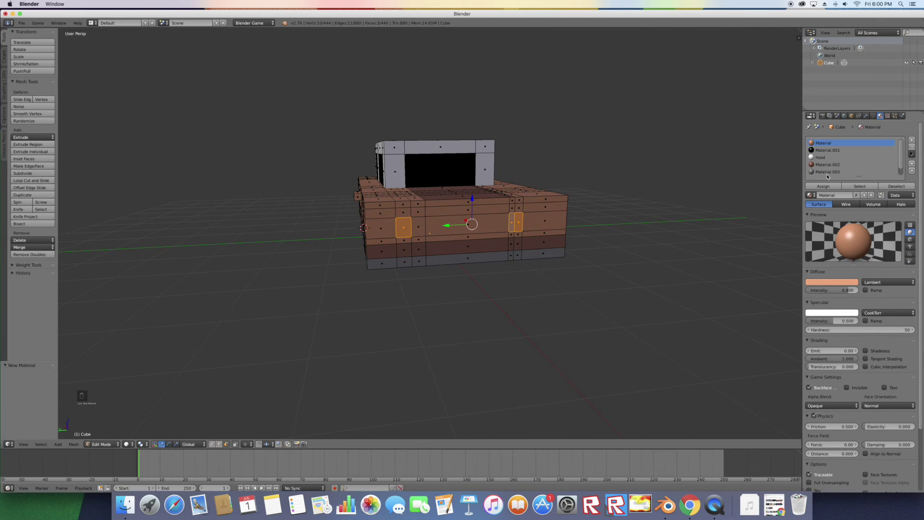
Step: Try assigning Material.003 to the selected headlight faces and setting its diffuse colour to pale yellow
{"action": "left_click", "coordinate": [827, 171]}
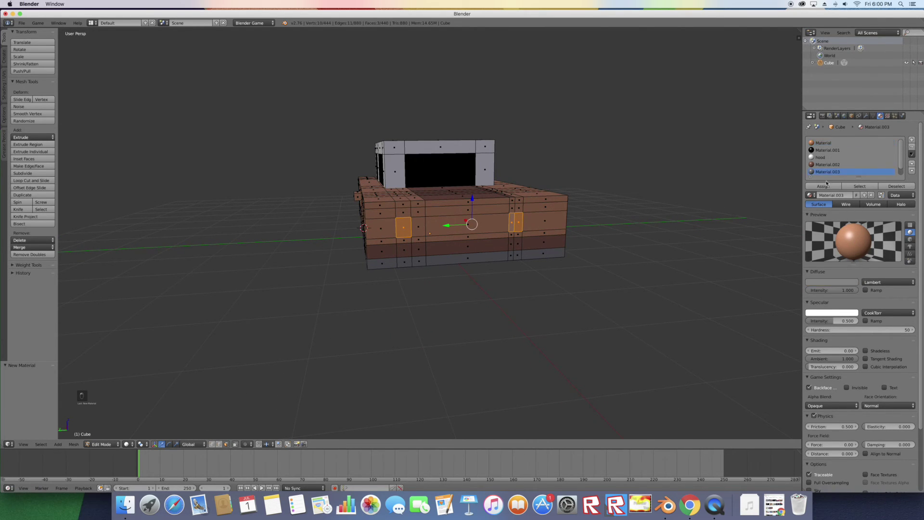
{"action": "left_click", "coordinate": [823, 186]}
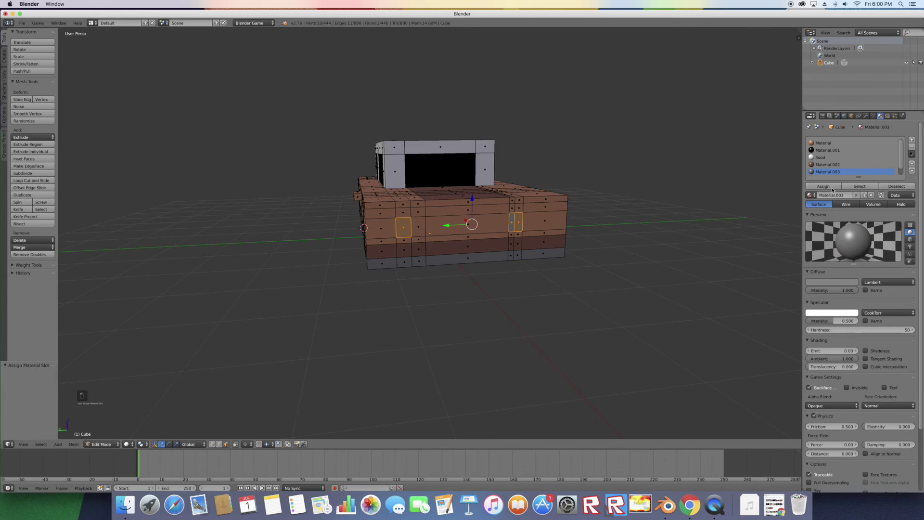
{"action": "left_click", "coordinate": [825, 284]}
{"action": "left_click", "coordinate": [812, 215]}
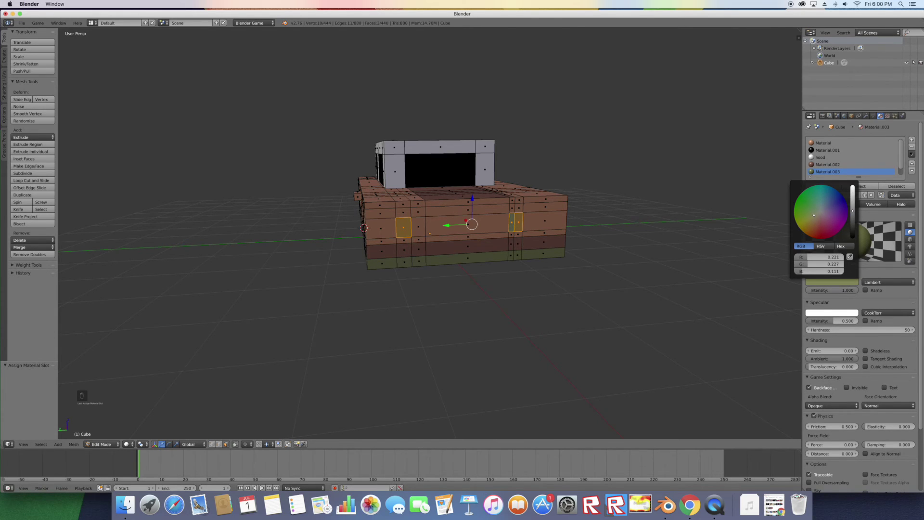
{"action": "left_click_drag", "start_coordinate": [852, 206], "coordinate": [852, 187]}
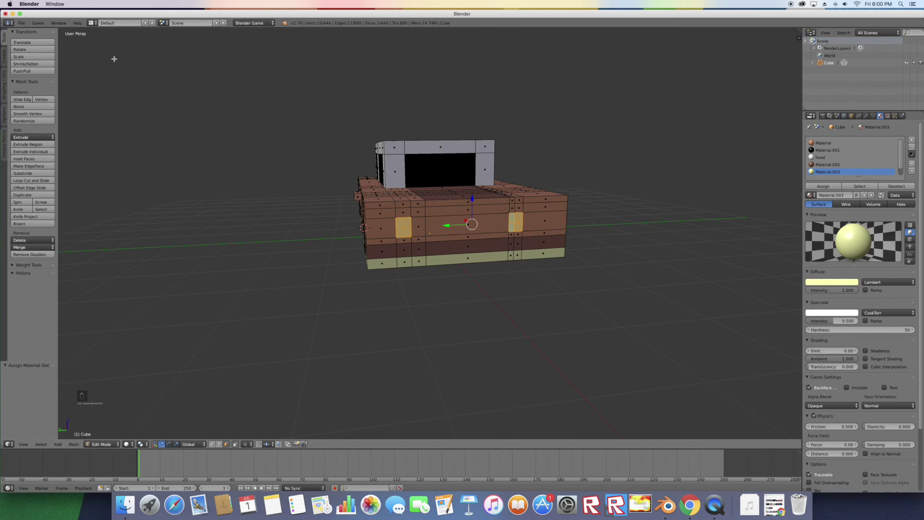
Step: Undo the assignment of Material.003 to the headlight faces, keeping those faces selected
{"action": "key", "text": "ctrl+z"}
{"action": "key", "text": "ctrl+z"}
{"action": "key", "text": "ctrl+z"}
{"action": "key", "text": "ctrl+z"}
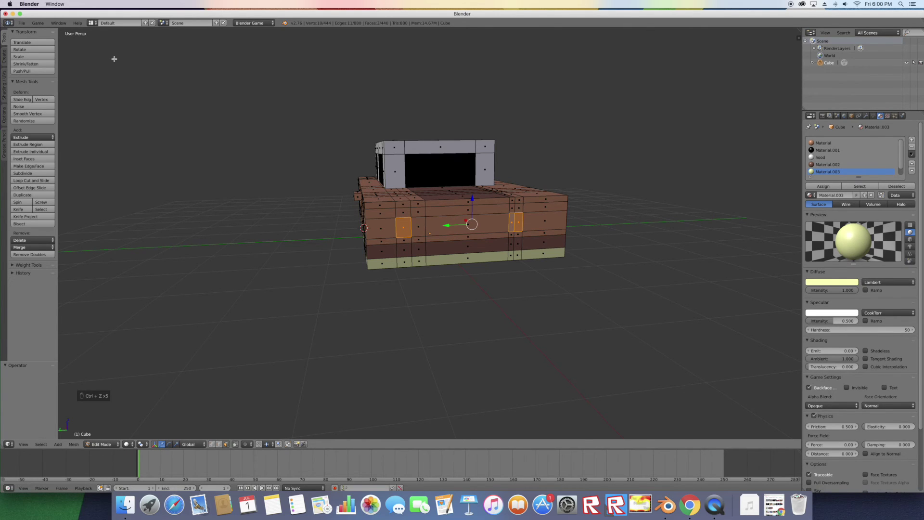
Step: Set the diffuse colour of Material.003, used on the car's lowest stripe, to dark grey
{"action": "middle_click_drag", "start_coordinate": [546, 152], "coordinate": [833, 285]}
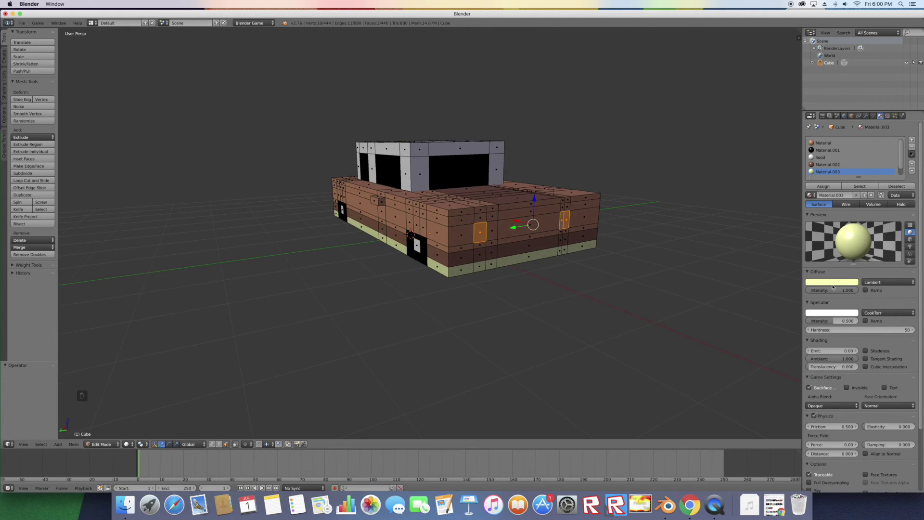
{"action": "left_click", "coordinate": [832, 285]}
{"action": "left_click", "coordinate": [852, 214]}
{"action": "left_click_drag", "start_coordinate": [852, 213], "coordinate": [818, 215]}
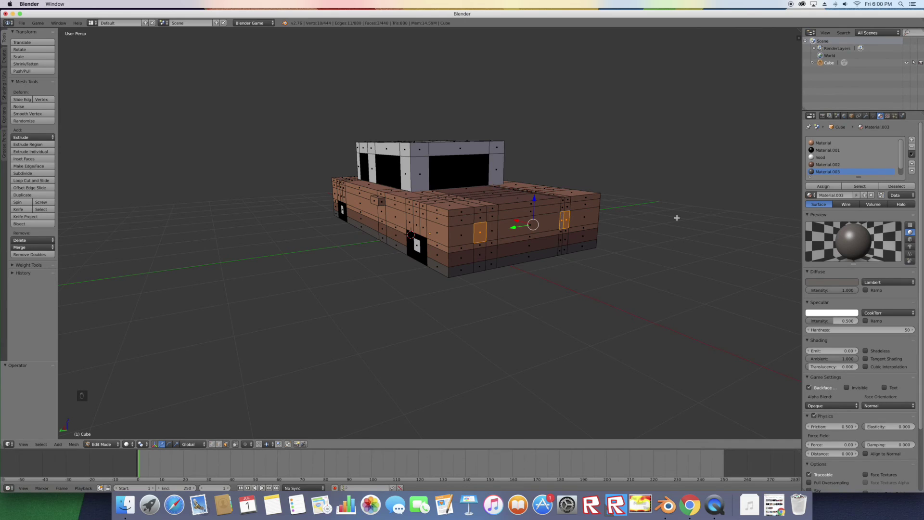
Step: Assign Material.004 to the selected headlight faces and set its diffuse colour to pale yellow
{"action": "left_click_drag", "start_coordinate": [902, 167], "coordinate": [900, 173]}
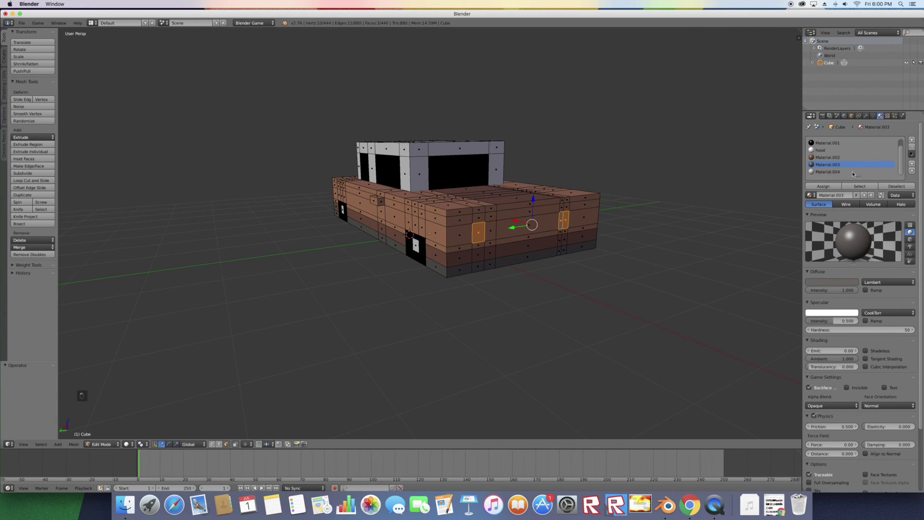
{"action": "left_click", "coordinate": [832, 171]}
{"action": "left_click", "coordinate": [822, 188]}
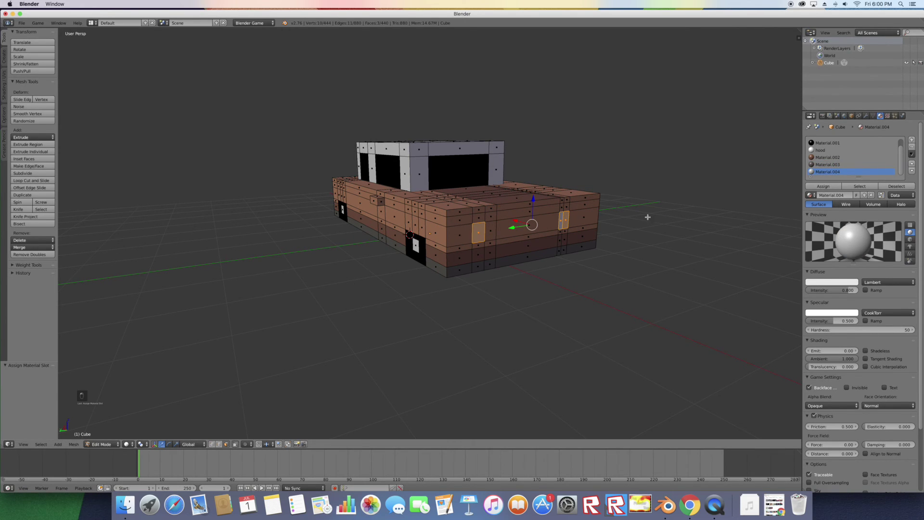
{"action": "scroll", "coordinate": [639, 211], "scroll_direction": "right", "scroll_amount": 3}
{"action": "scroll", "coordinate": [639, 211], "scroll_direction": "left", "scroll_amount": 2}
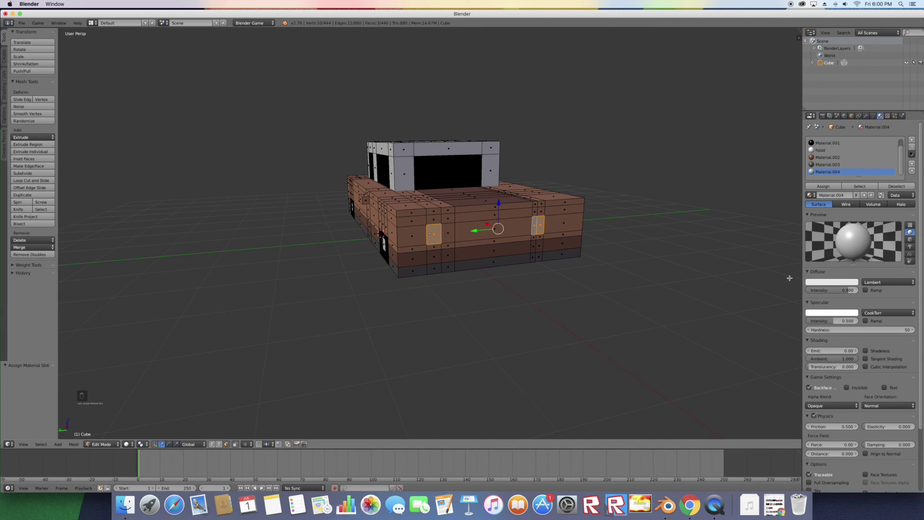
{"action": "left_click", "coordinate": [823, 282]}
{"action": "left_click", "coordinate": [817, 216]}
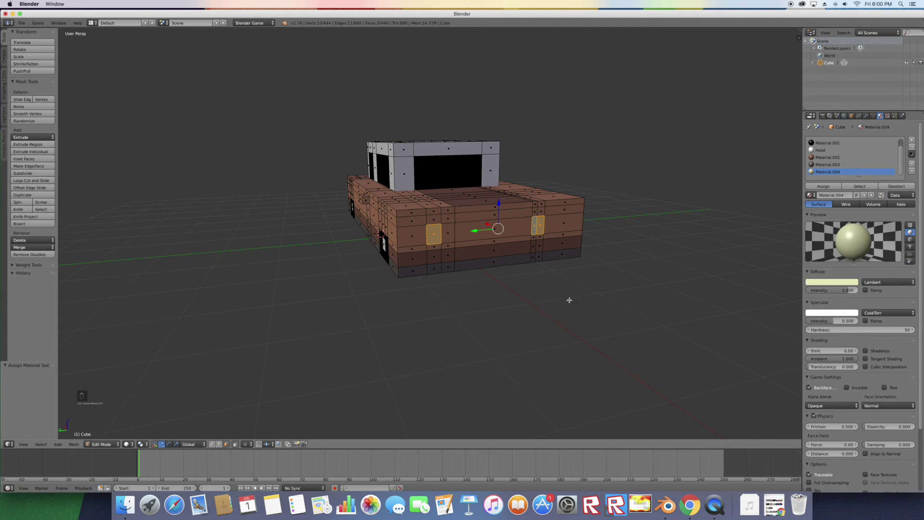
Step: Deselect all faces and switch the car from Edit Mode to Object Mode
{"action": "key", "text": "a"}
{"action": "left_click", "coordinate": [101, 444]}
{"action": "left_click", "coordinate": [104, 436]}
Step: Examine the coloured car from all sides, checking the headlights, windows, wheels and door handles
{"action": "scroll", "coordinate": [474, 277], "scroll_direction": "up", "scroll_amount": 2}
{"action": "scroll", "coordinate": [474, 277], "scroll_direction": "up", "scroll_amount": 3}
{"action": "scroll", "coordinate": [474, 278], "scroll_direction": "right", "scroll_amount": 2}
{"action": "scroll", "coordinate": [474, 277], "scroll_direction": "left", "scroll_amount": 6}
{"action": "scroll", "coordinate": [474, 277], "scroll_direction": "right", "scroll_amount": 10}
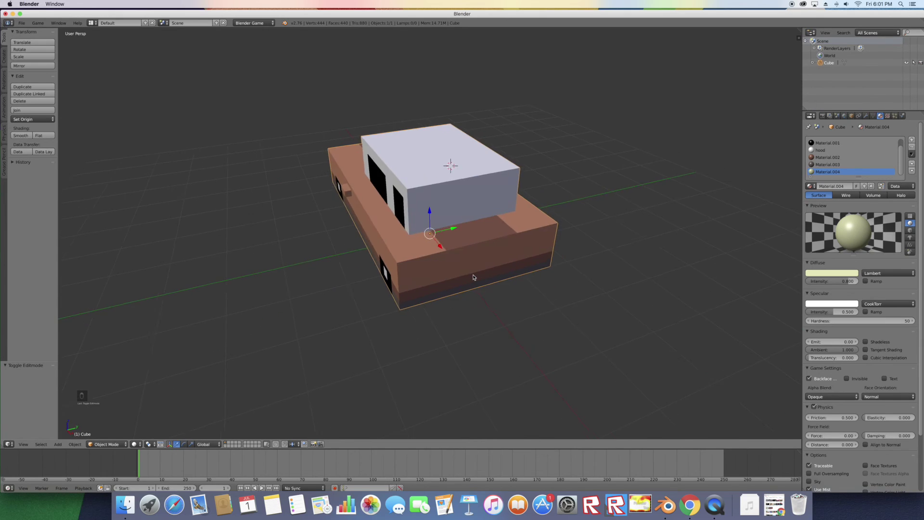
{"action": "scroll", "coordinate": [474, 277], "scroll_direction": "right", "scroll_amount": 10}
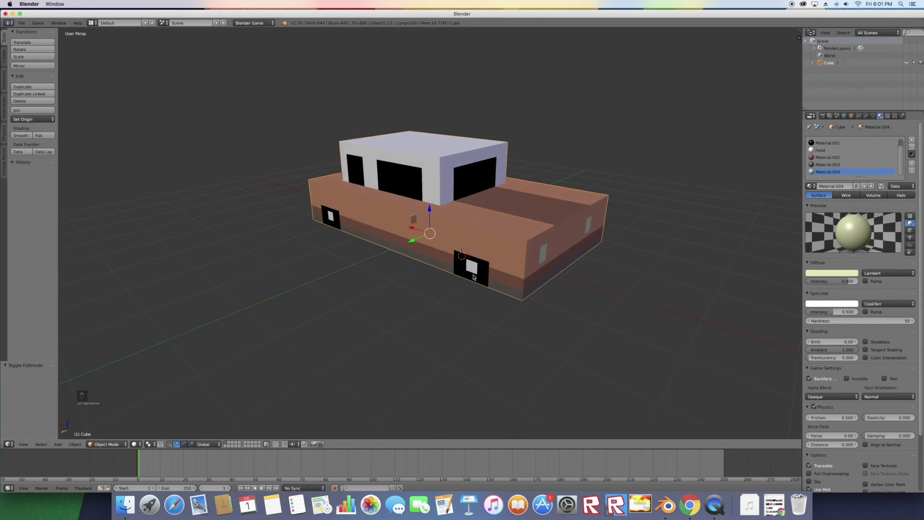
{"action": "scroll", "coordinate": [474, 277], "scroll_direction": "right", "scroll_amount": 8}
{"action": "scroll", "coordinate": [436, 277], "scroll_direction": "right", "scroll_amount": 12}
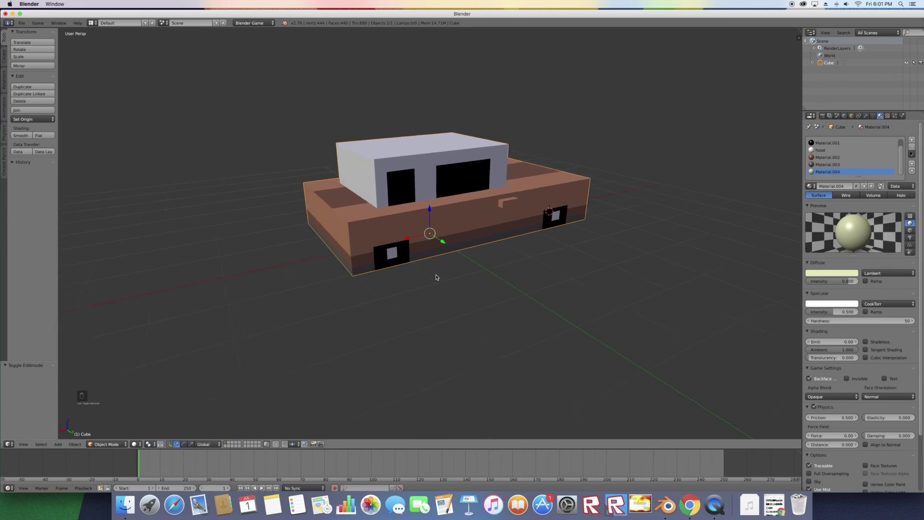
{"action": "scroll", "coordinate": [432, 279], "scroll_direction": "right", "scroll_amount": 8}
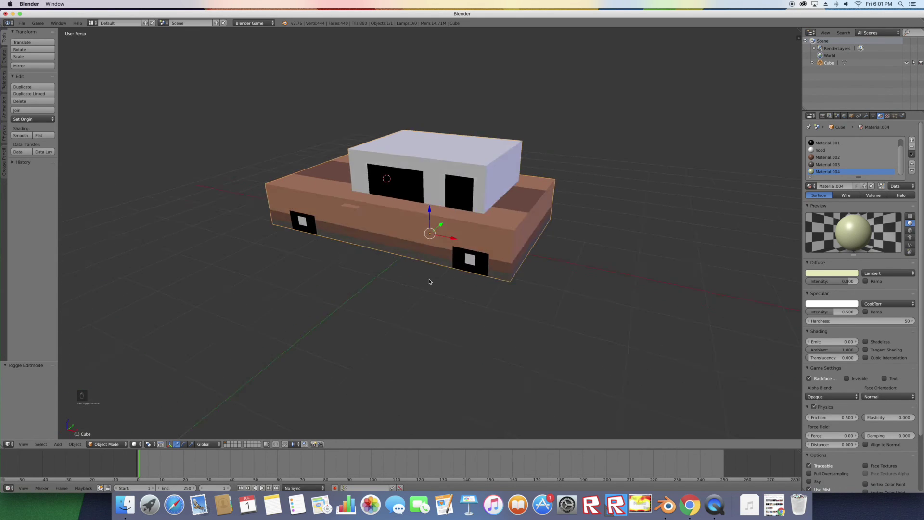